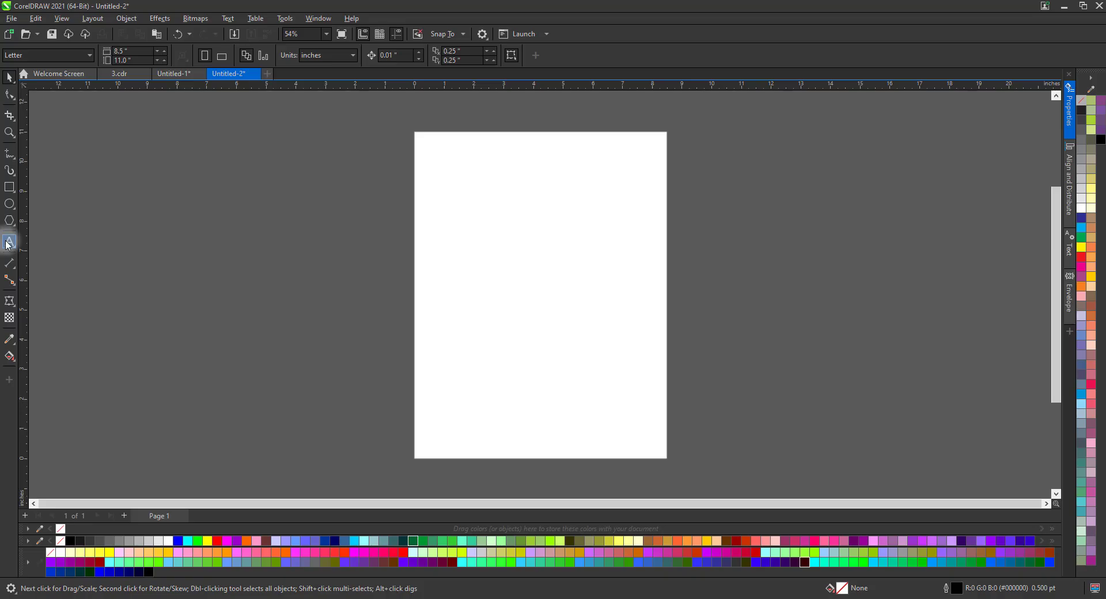
# Add the artistic text "GRAPHICS" in the upper part of the blank page.
pyautogui.click(10, 242)
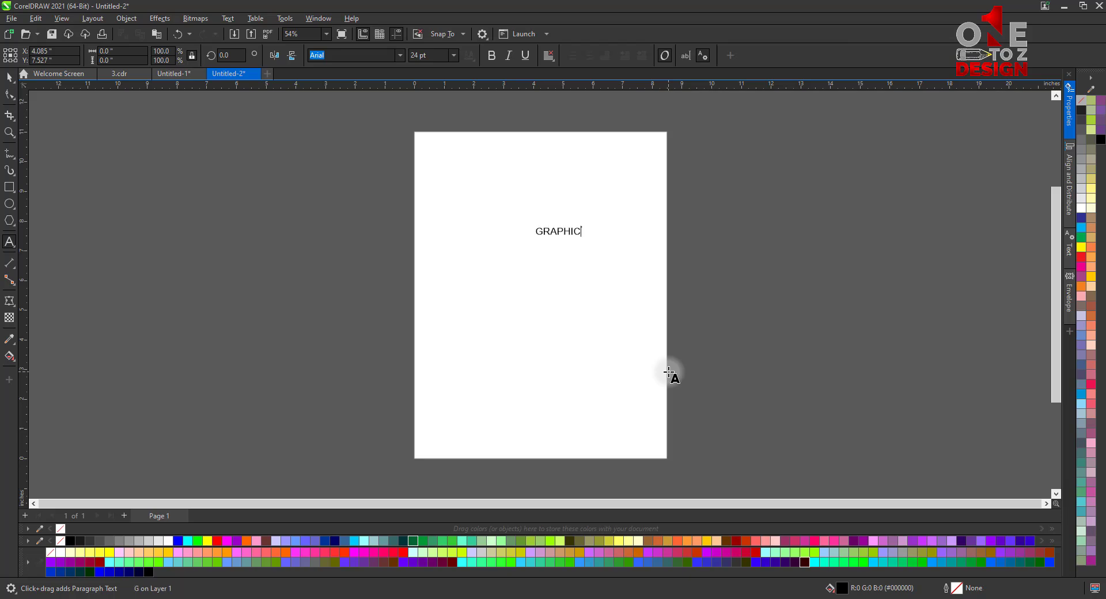
pyautogui.write('S')
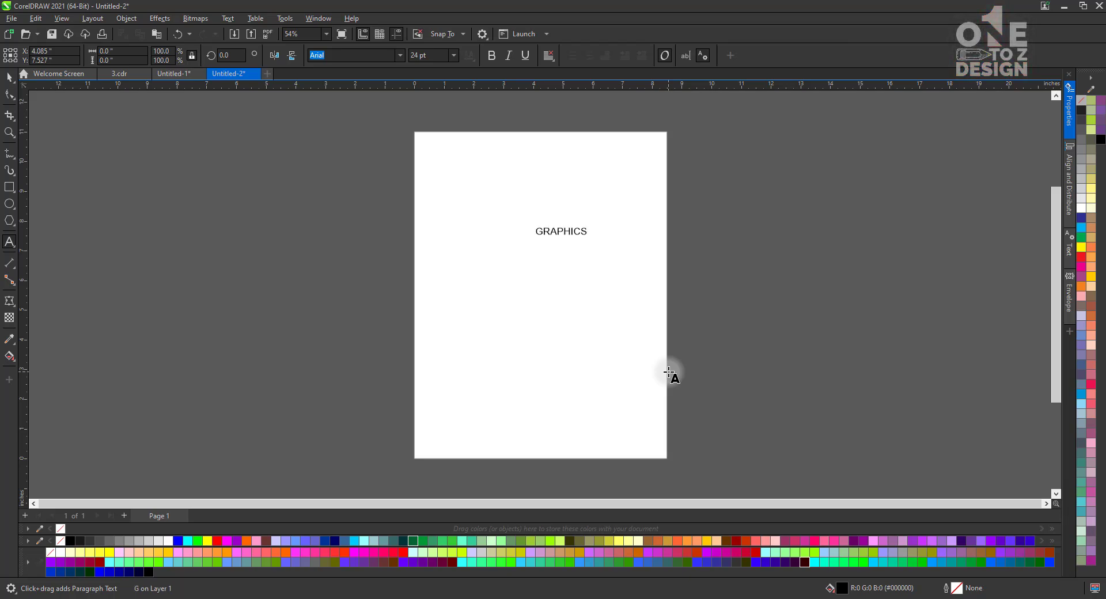
pyautogui.click(9, 77)
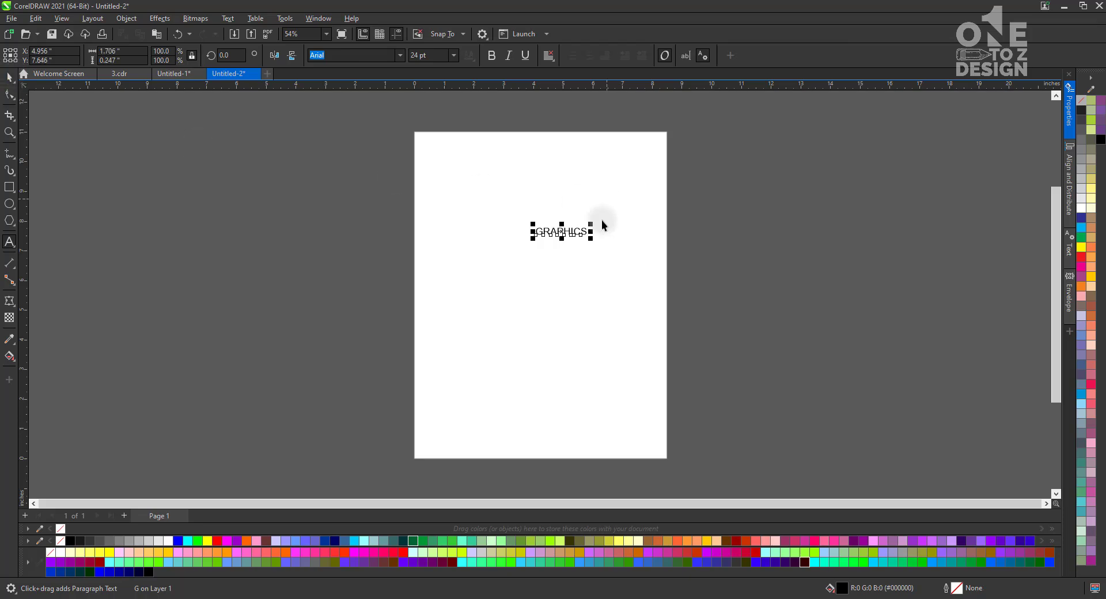
# Enlarge the GRAPHICS text to about 65 pt and set its font to Perpetua Titling MT Bold.
pyautogui.click(669, 217)
pyautogui.press('F2')
pyautogui.moveTo(699, 195); pyautogui.dragTo(346, 297)
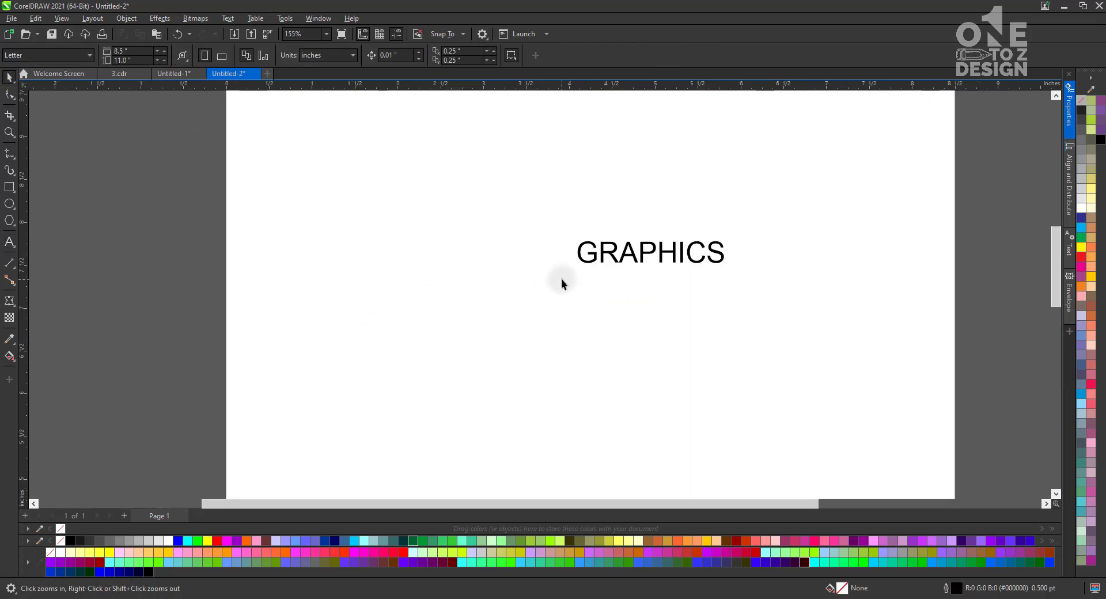
pyautogui.click(612, 257)
pyautogui.moveTo(573, 235); pyautogui.dragTo(372, 158)
pyautogui.moveTo(722, 249); pyautogui.dragTo(764, 298)
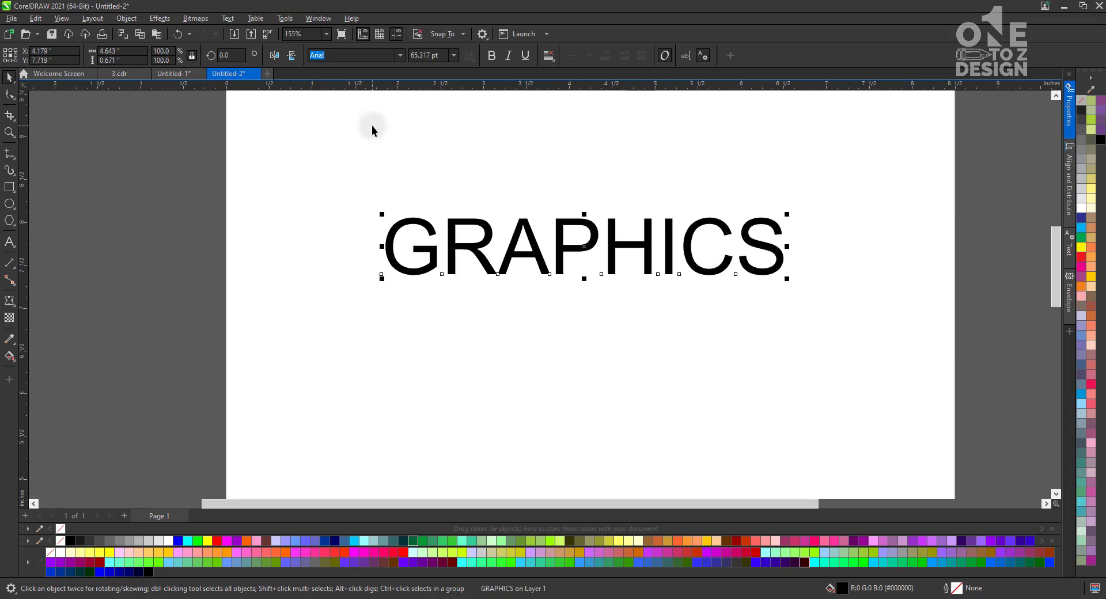
pyautogui.click(400, 55)
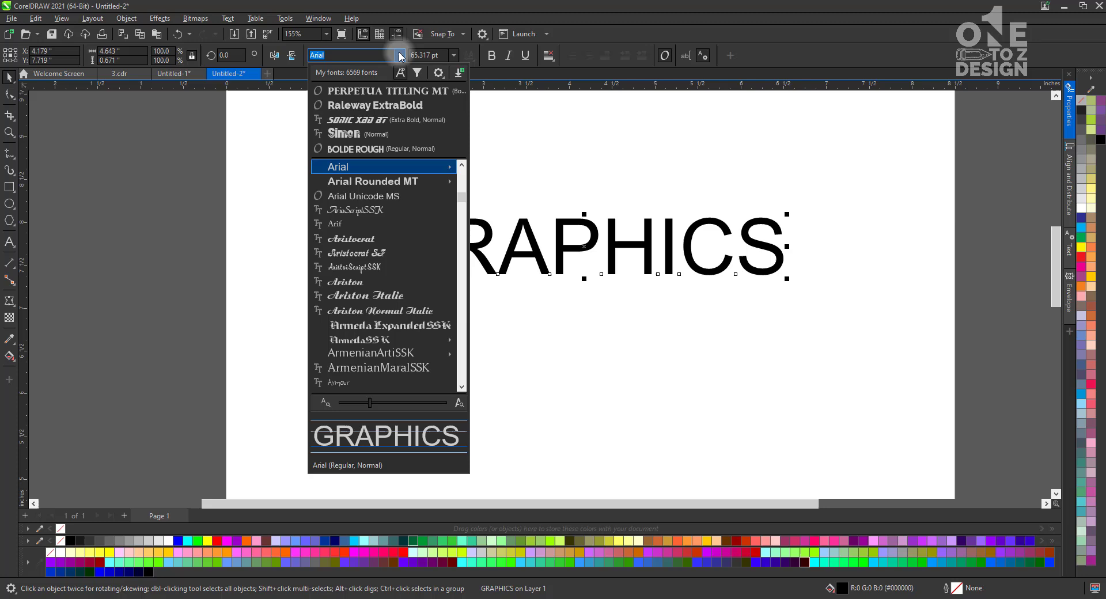
pyautogui.click(388, 92)
# Move the GRAPHICS text up and place a duplicate of it directly below.
pyautogui.scroll(2, 533, 264)
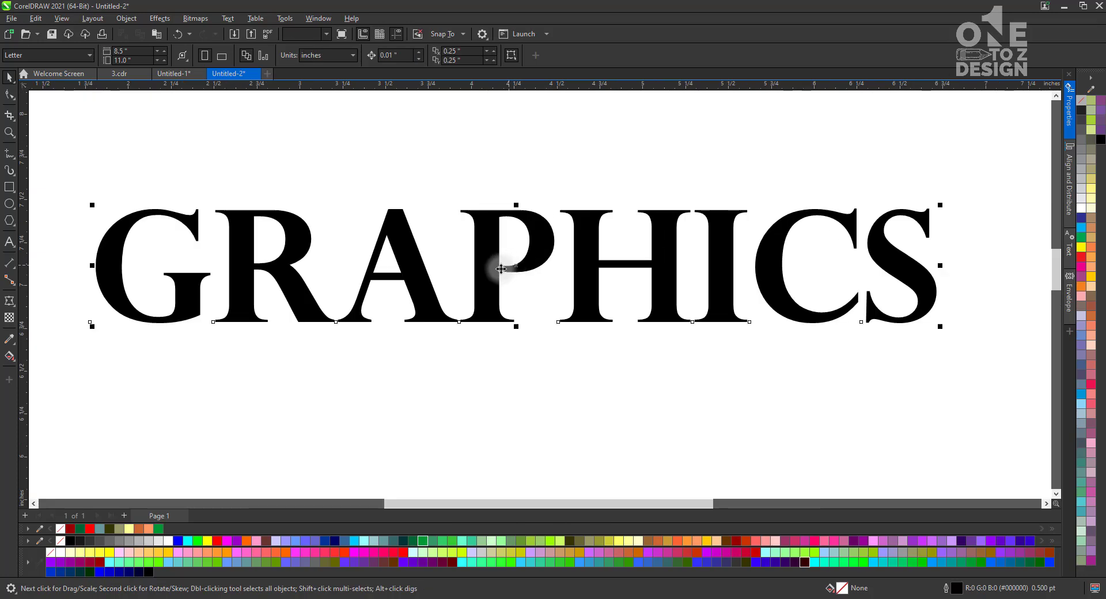
pyautogui.moveTo(490, 237)
pyautogui.mouseDown()
pyautogui.moveTo(490, 167)
pyautogui.moveTo(510, 378)
pyautogui.moveTo(491, 251)
pyautogui.moveTo(503, 253)
pyautogui.mouseUp()
pyautogui.rightClick(510, 378)
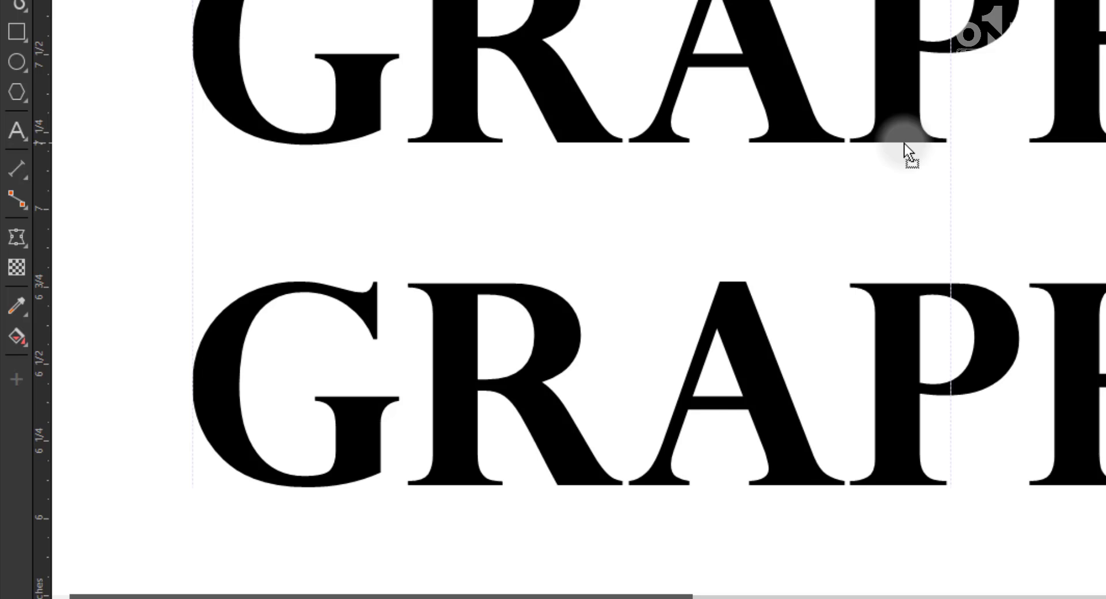
pyautogui.moveTo(904, 143); pyautogui.dragTo(904, 144)
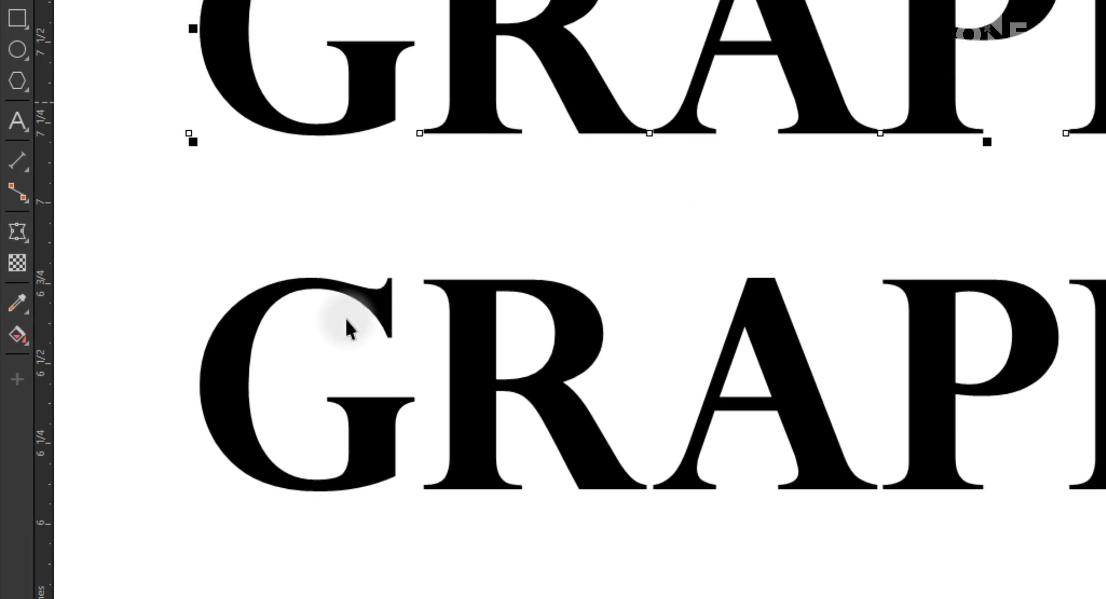
# Start an envelope on the upper GRAPHICS text and delete the middle nodes of all four sides, keeping only the corner nodes.
pyautogui.click(17, 232)
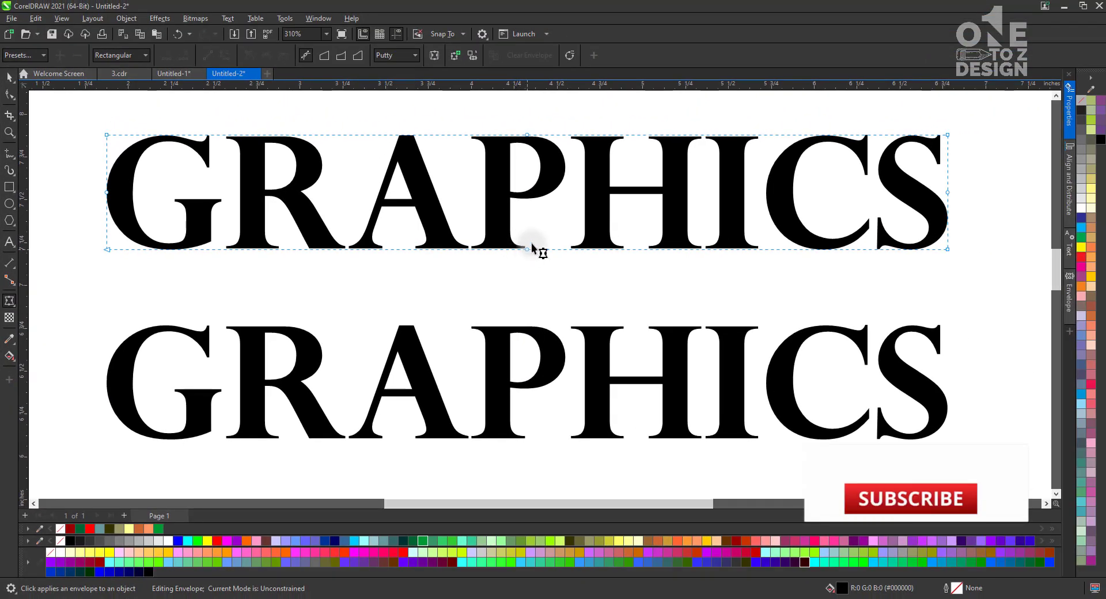
pyautogui.click(528, 135)
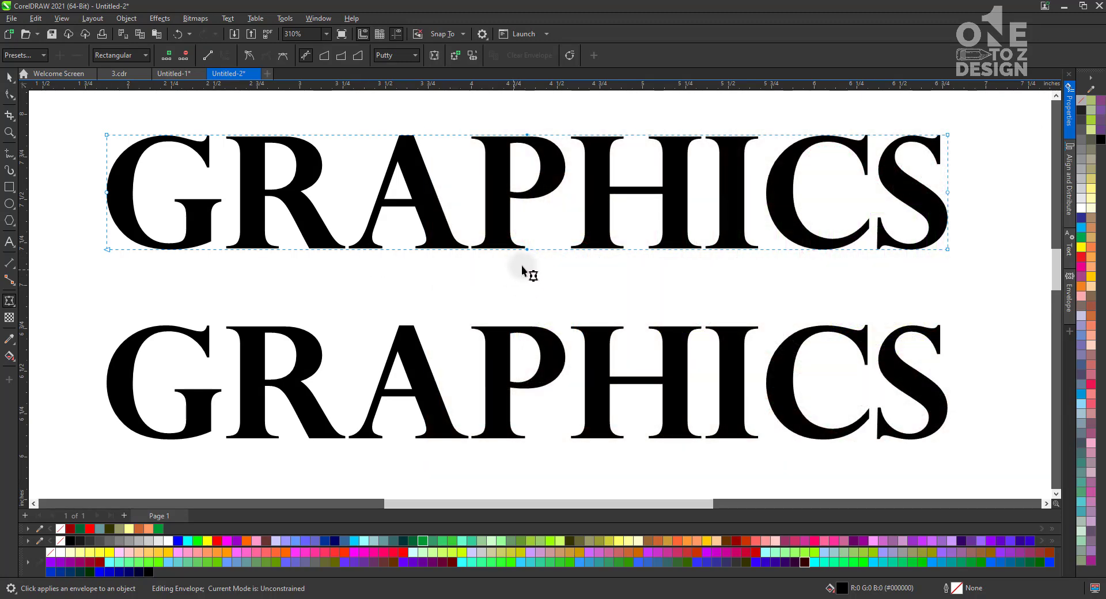
pyautogui.moveTo(74, 169); pyautogui.dragTo(958, 202)
pyautogui.moveTo(98, 188); pyautogui.dragTo(110, 196)
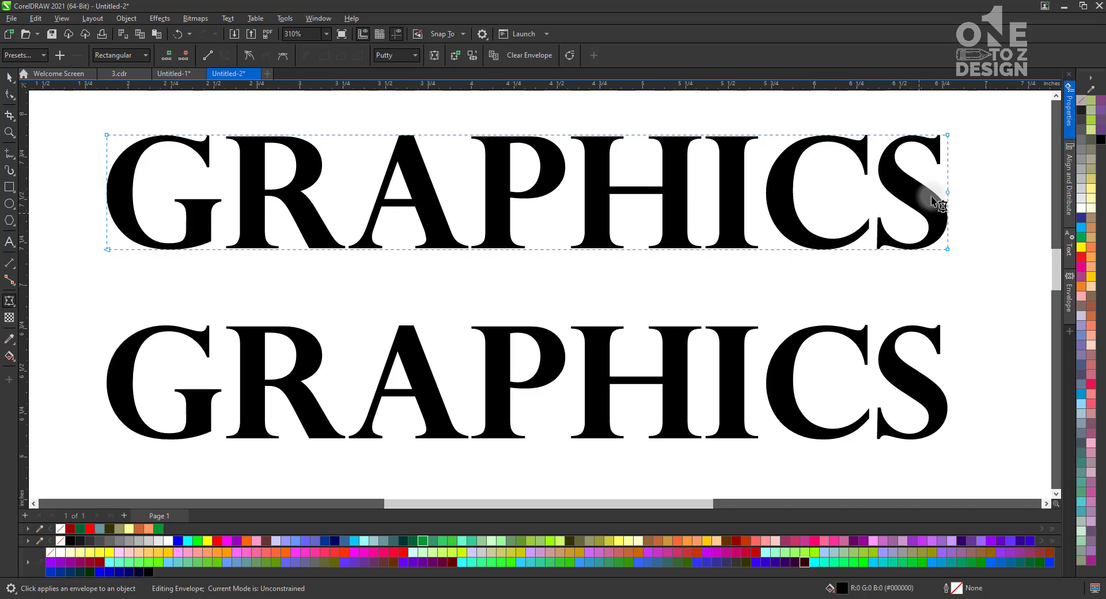
pyautogui.moveTo(964, 185); pyautogui.dragTo(925, 206)
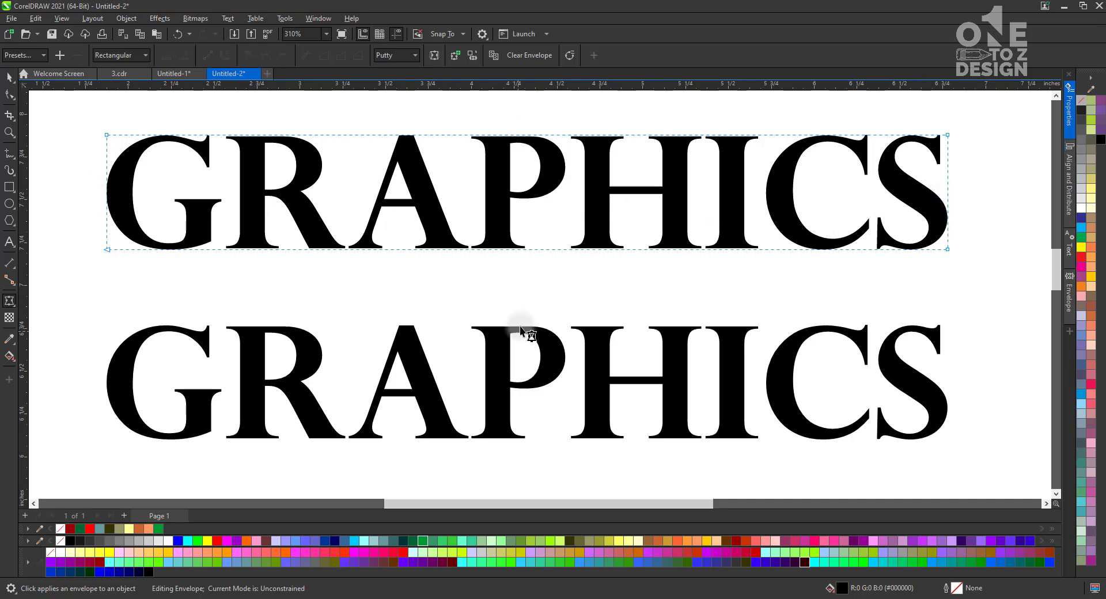
pyautogui.click(507, 196)
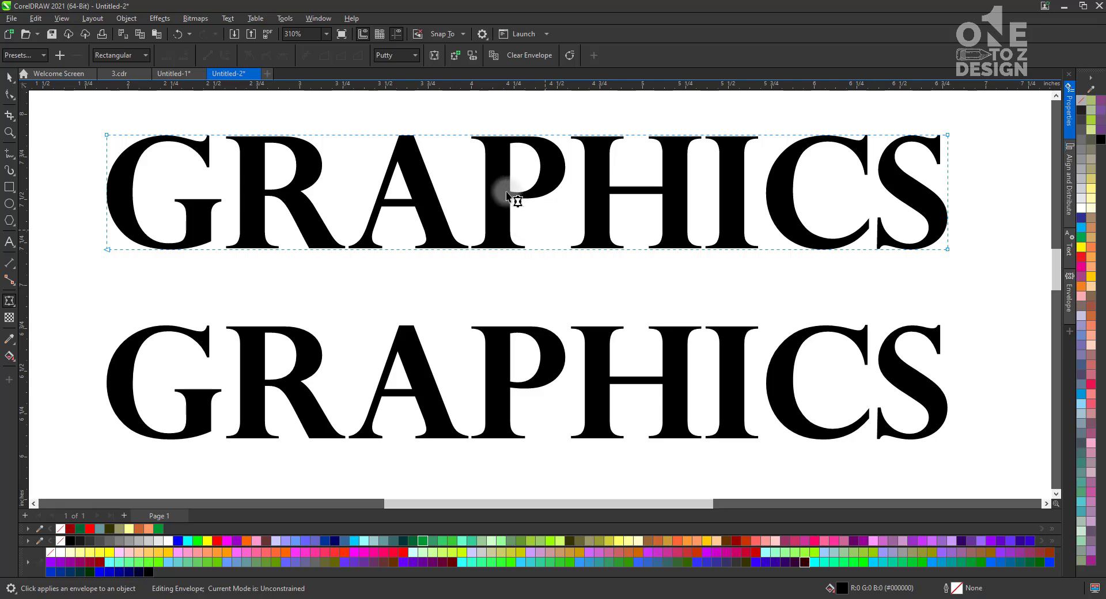
# Bend the envelope's top edge into a symmetrical upward arch by raising the curve handles of both upper corner nodes.
pyautogui.click(1056, 96)
pyautogui.click(1056, 95)
pyautogui.click(98, 213)
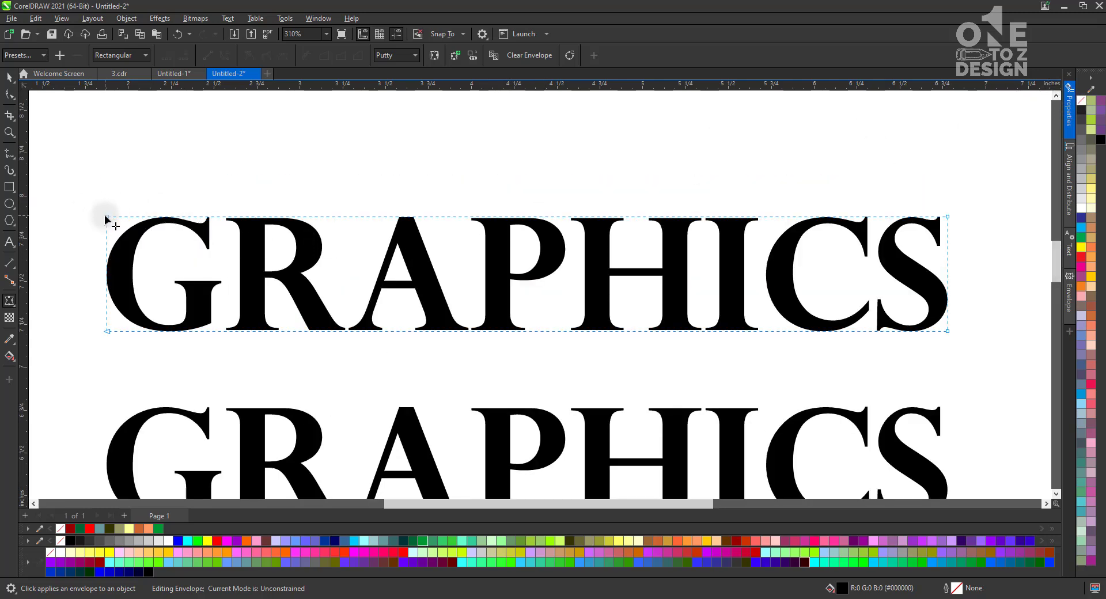
pyautogui.click(372, 215)
pyautogui.moveTo(388, 218); pyautogui.dragTo(391, 142)
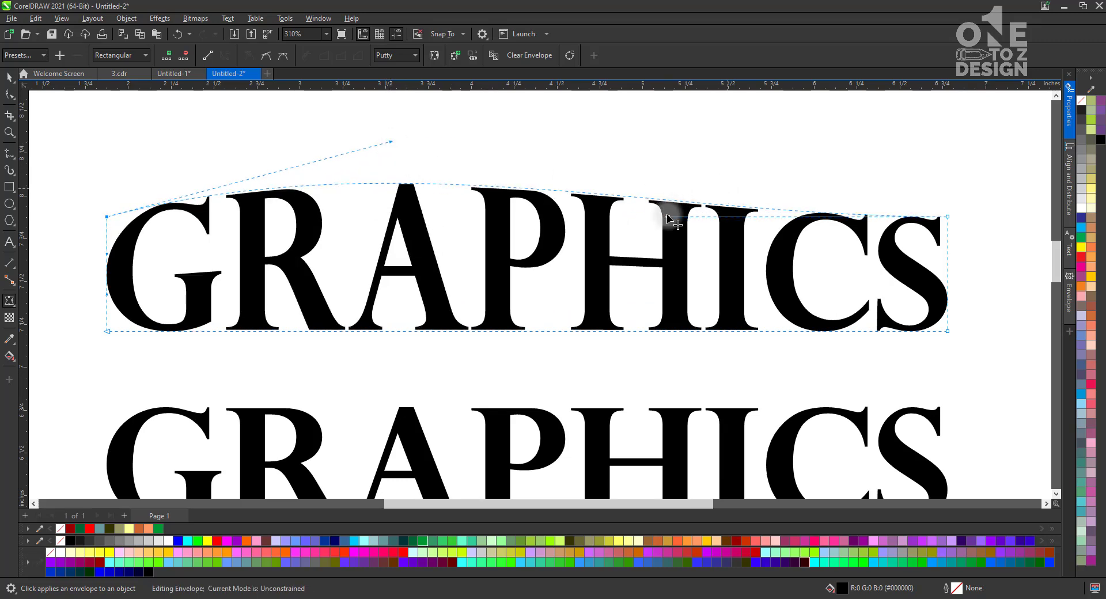
pyautogui.moveTo(668, 217); pyautogui.dragTo(687, 153)
pyautogui.moveTo(391, 144); pyautogui.dragTo(395, 133)
pyautogui.moveTo(684, 148); pyautogui.dragTo(686, 141)
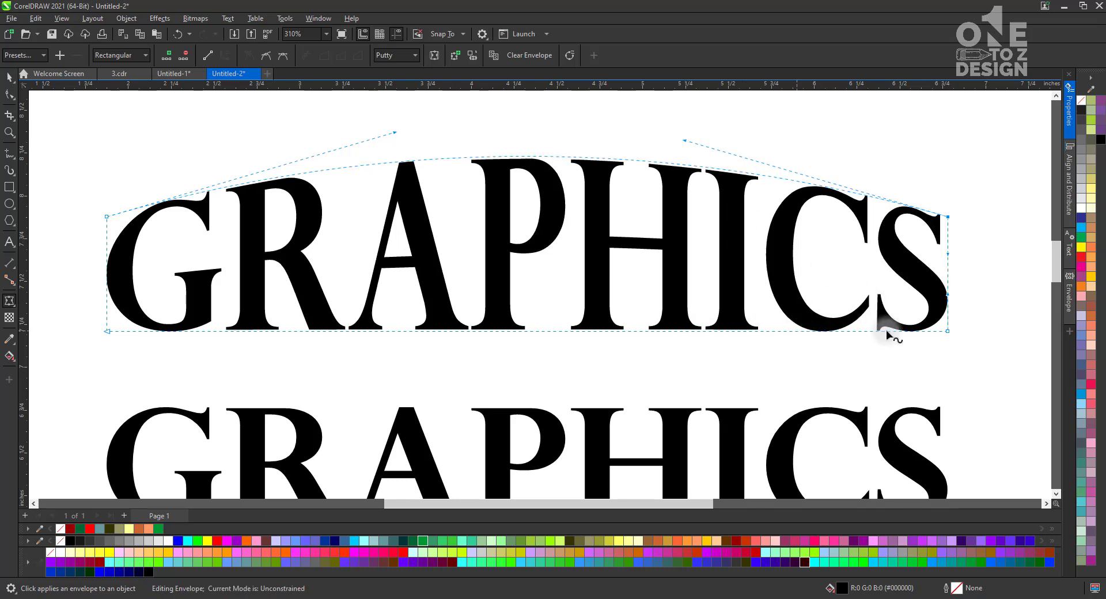
# Bend the envelope's bottom edge upwards into a matching arch using the curve handles of both lower corner nodes.
pyautogui.click(947, 332)
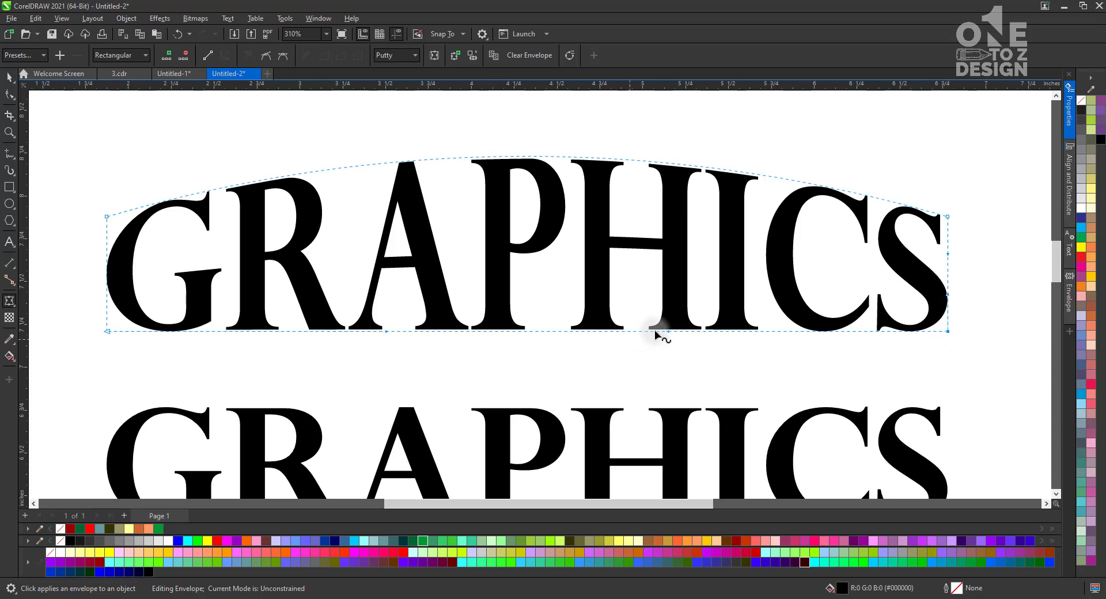
pyautogui.moveTo(667, 332); pyautogui.dragTo(663, 285)
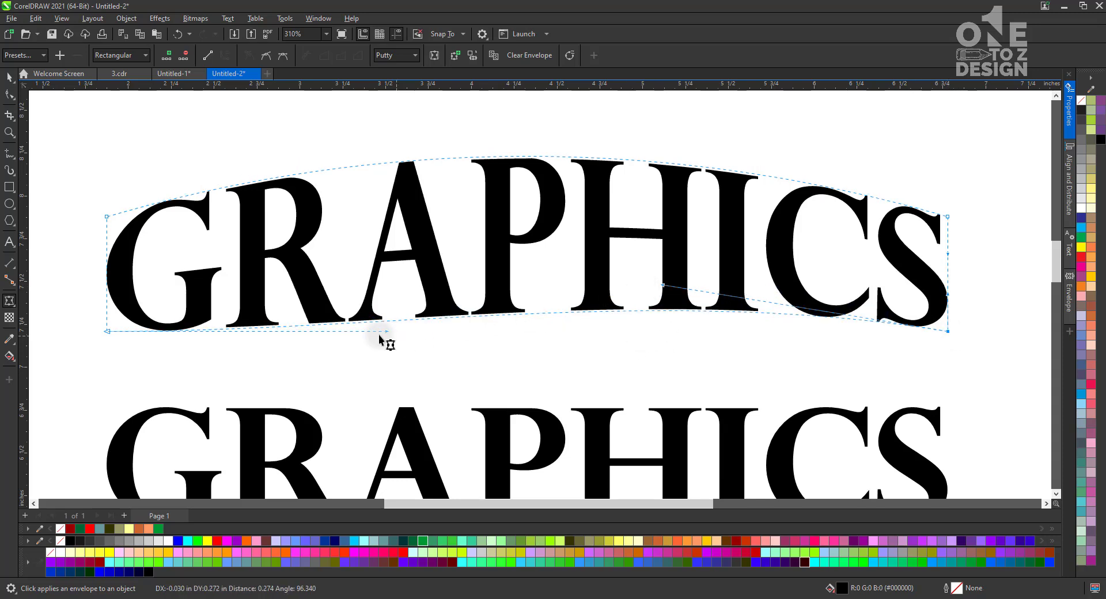
pyautogui.moveTo(386, 331); pyautogui.dragTo(385, 285)
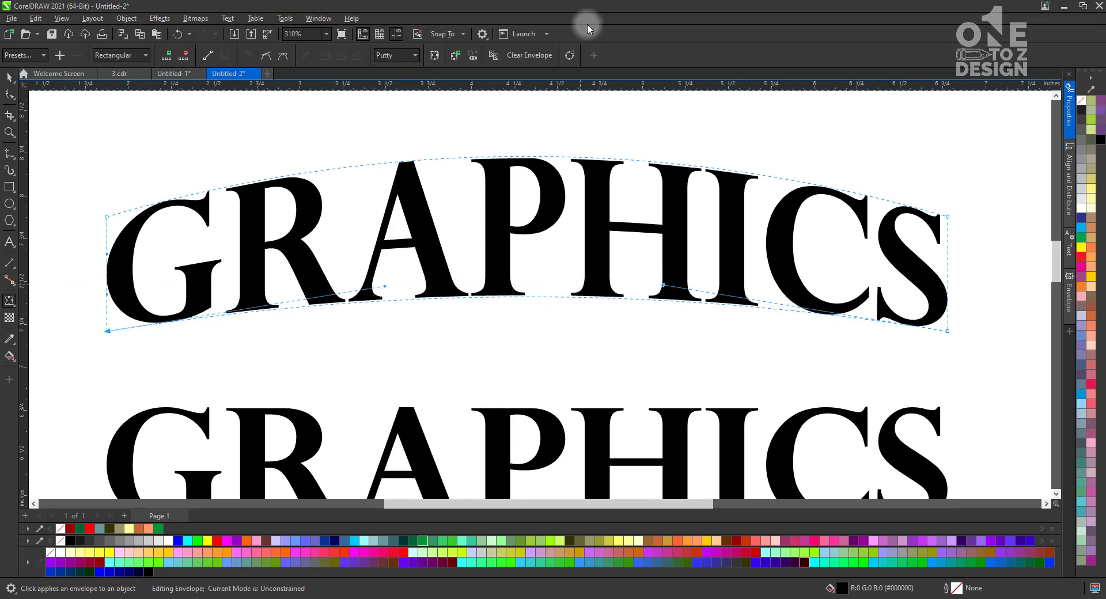
pyautogui.click(704, 124)
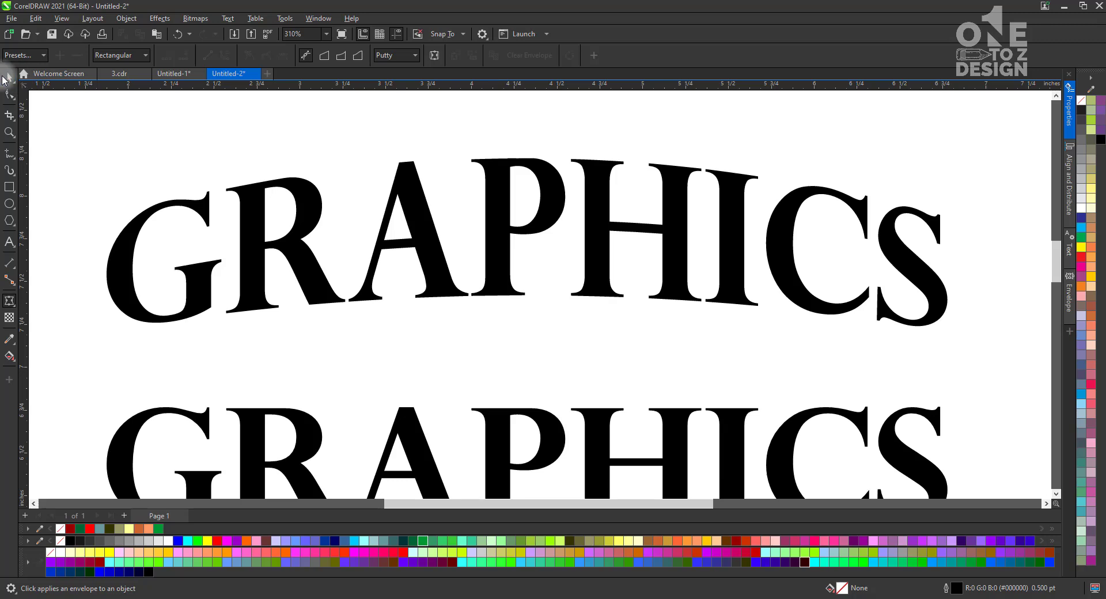
# Fill the arched GRAPHICS text with dark red (#990000).
pyautogui.click(8, 77)
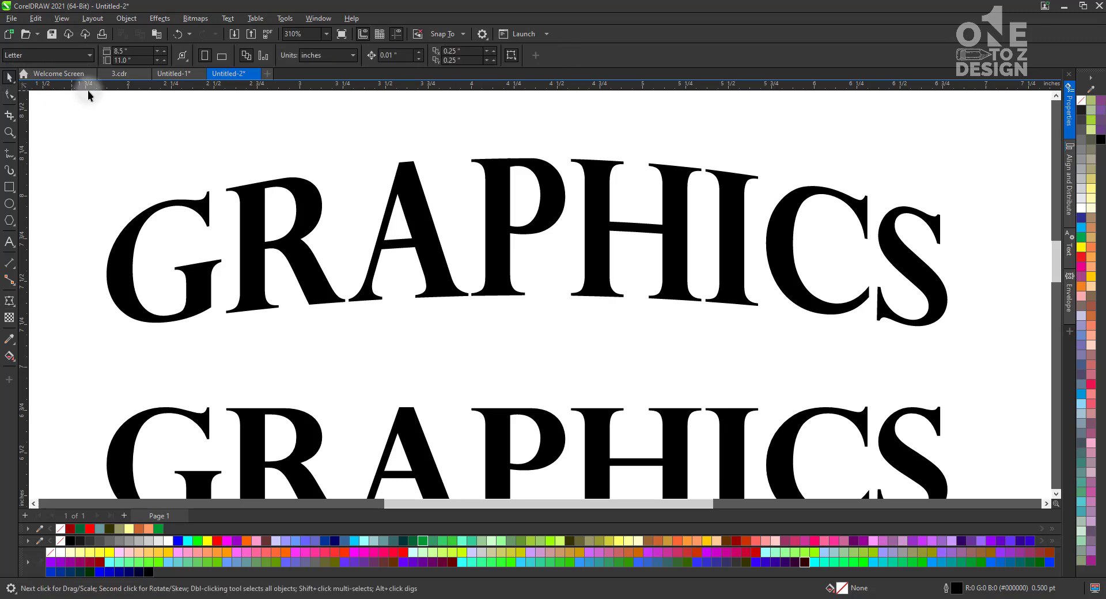
pyautogui.click(406, 221)
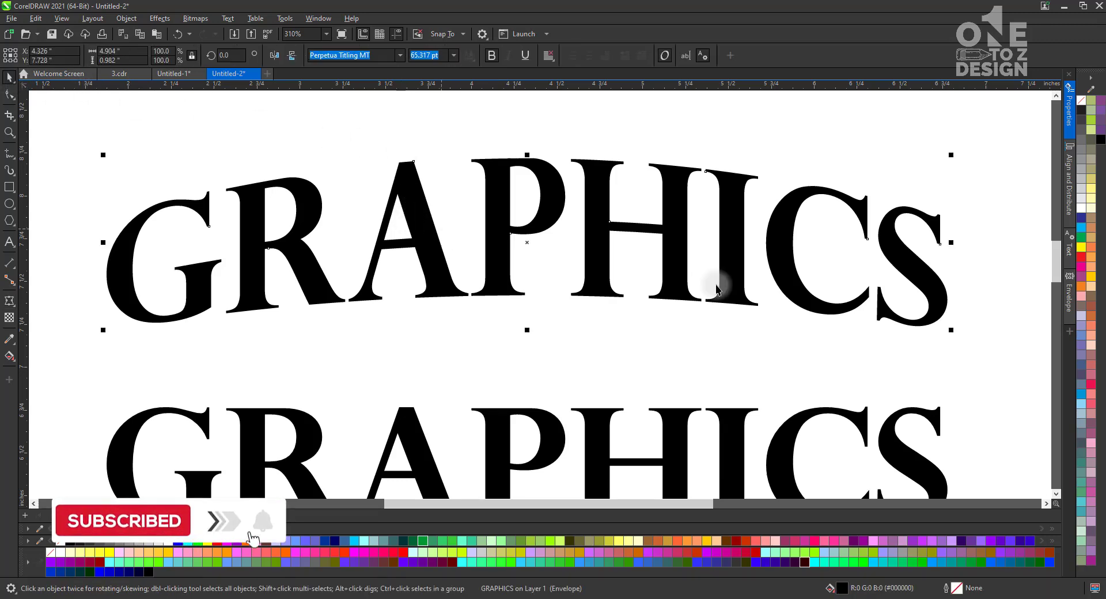
pyautogui.click(736, 543)
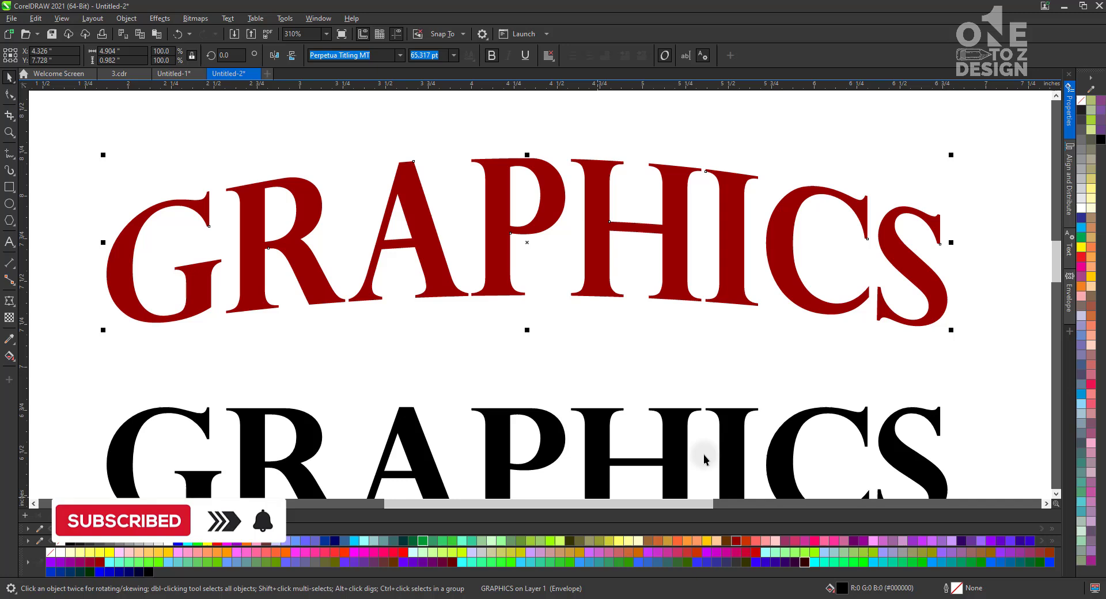
pyautogui.click(622, 332)
pyautogui.click(586, 282)
pyautogui.click(600, 313)
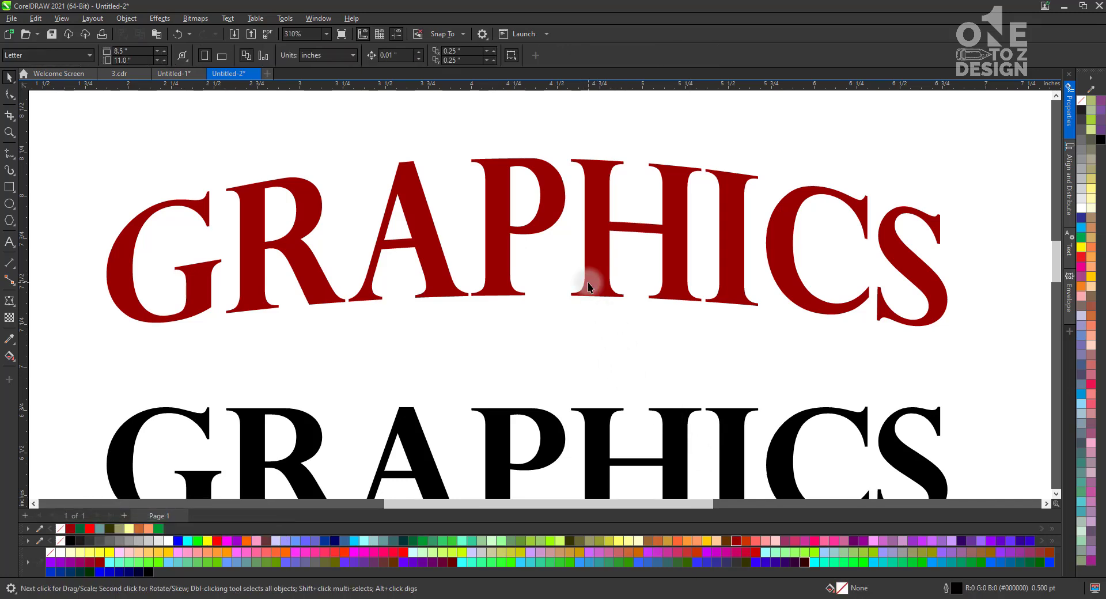
# Move the black GRAPHICS copy aside and place a duplicate of the dark red arched text directly above the original.
pyautogui.moveTo(590, 281); pyautogui.dragTo(592, 263)
pyautogui.click(608, 327)
pyautogui.click(608, 415)
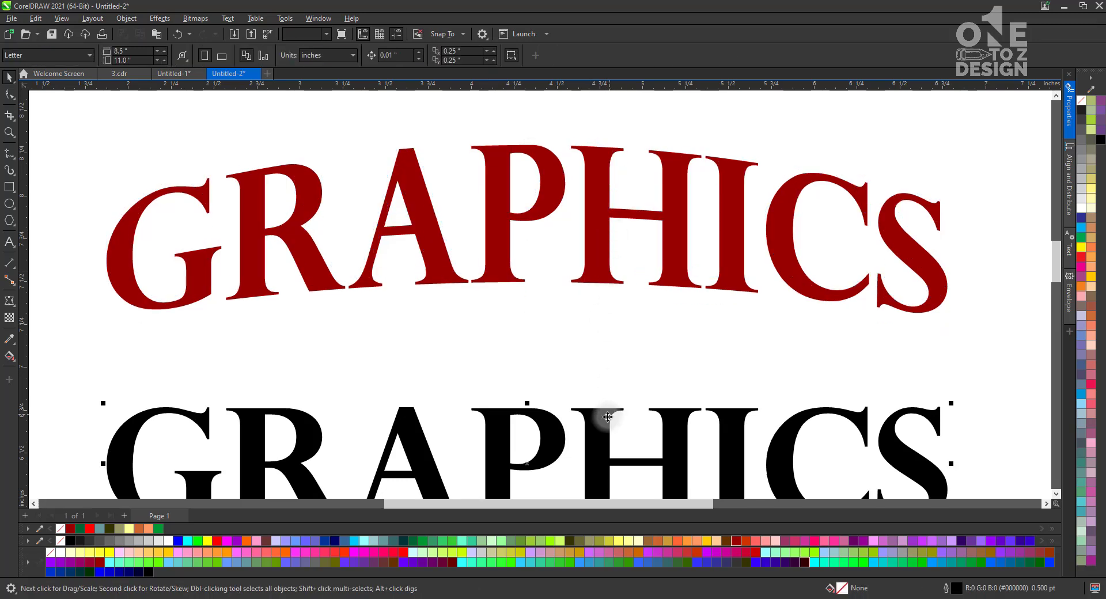
pyautogui.scroll(-2, 608, 416)
pyautogui.moveTo(609, 417); pyautogui.dragTo(747, 473)
pyautogui.moveTo(694, 332)
pyautogui.mouseDown()
pyautogui.moveTo(689, 217)
pyautogui.moveTo(693, 322)
pyautogui.mouseUp()
pyautogui.rightClick(693, 322)
# Apply the Plastic texture effect to the upper dark red GRAPHICS text.
pyautogui.press('F2')
pyautogui.moveTo(347, 166); pyautogui.dragTo(785, 361)
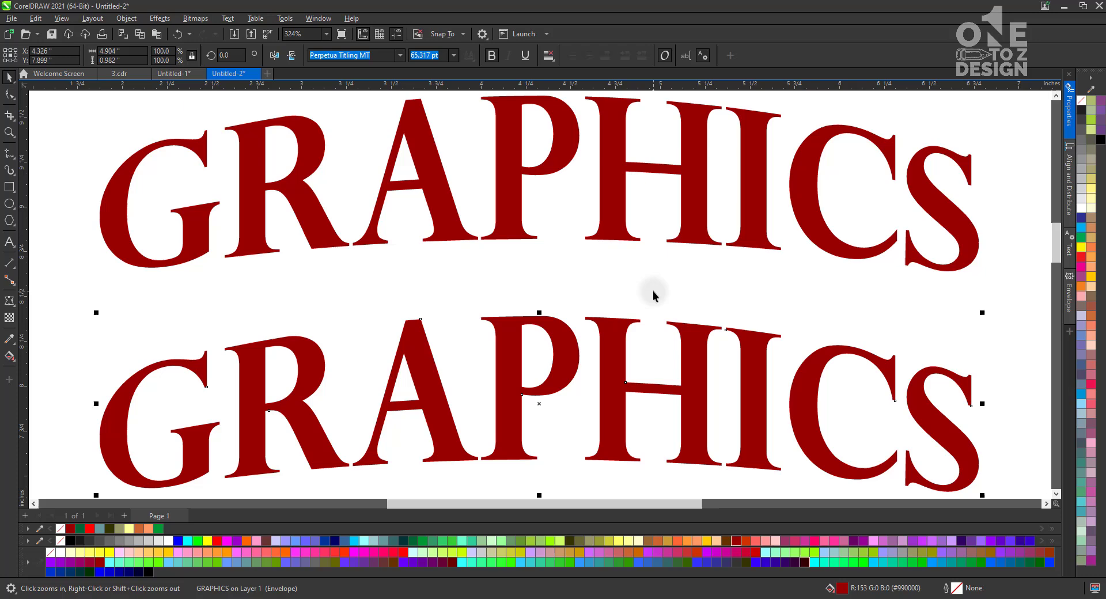
pyautogui.click(627, 245)
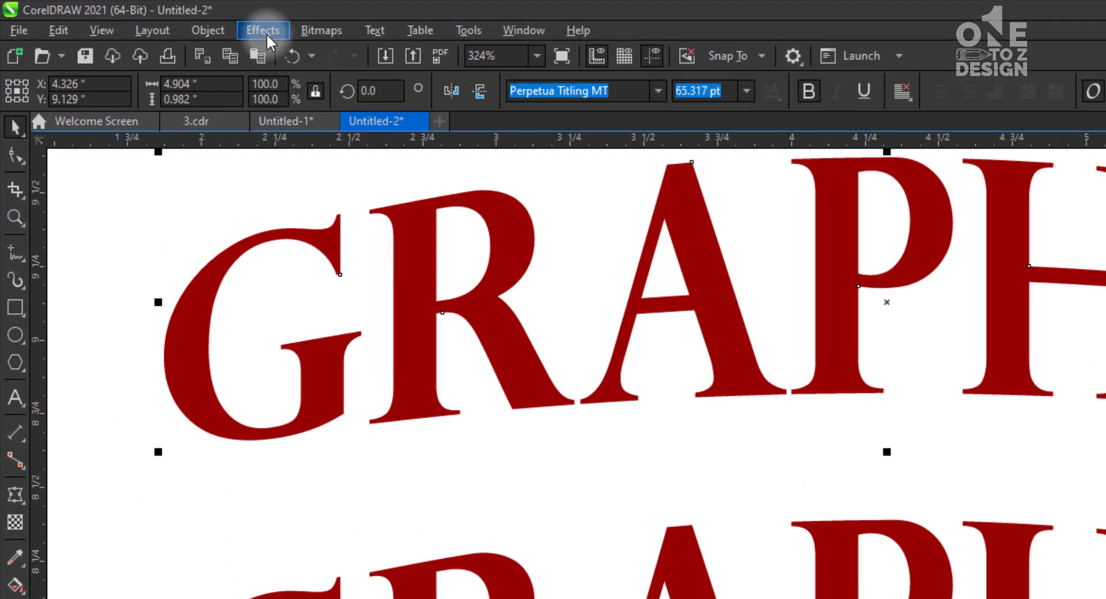
pyautogui.click(265, 32)
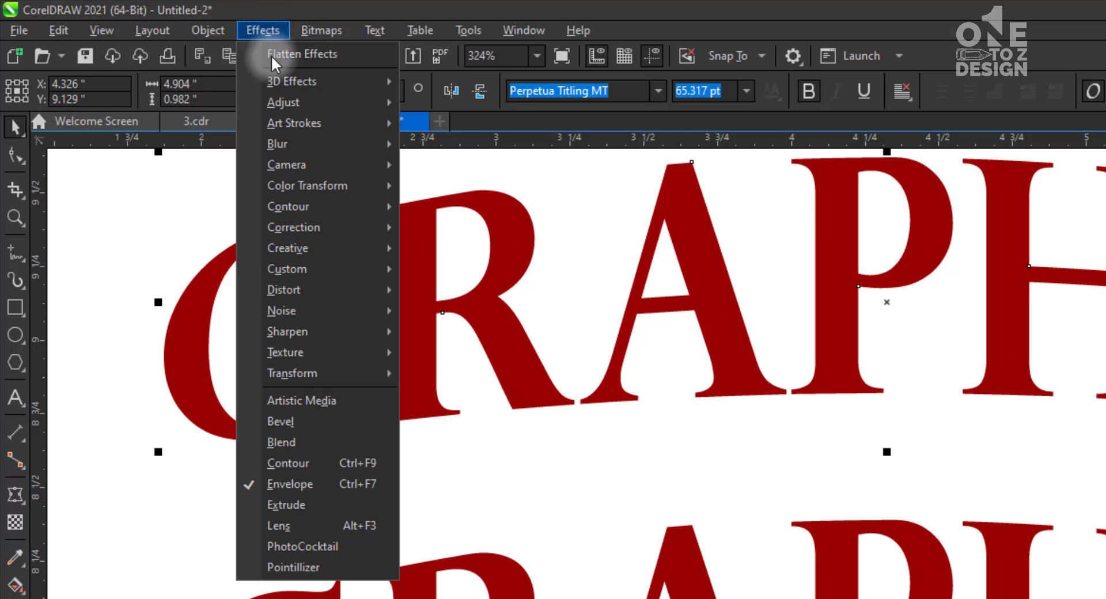
pyautogui.moveTo(306, 351)
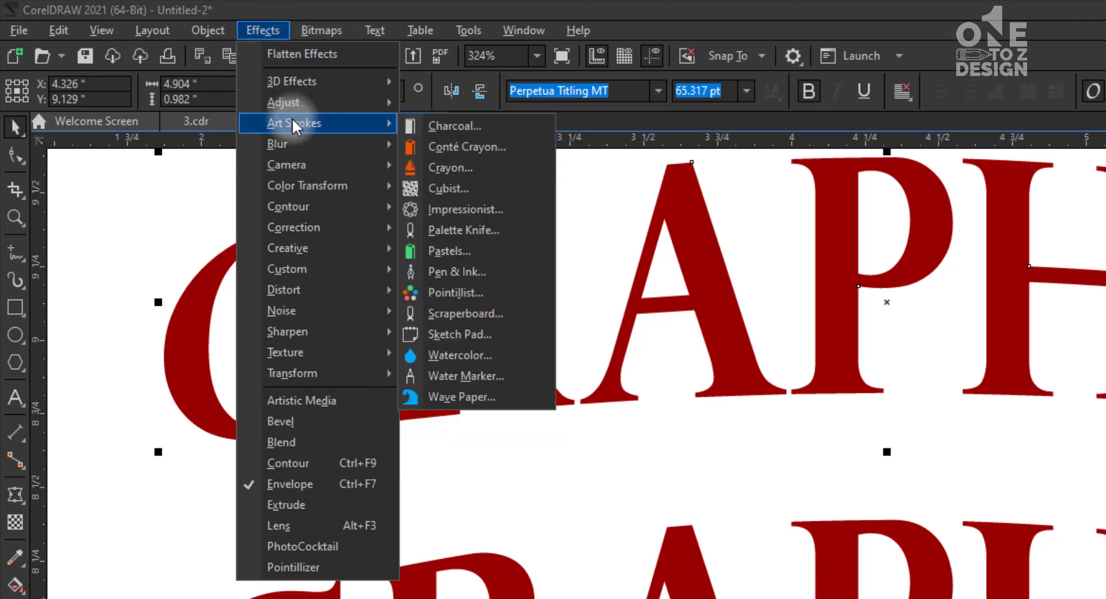
pyautogui.moveTo(315, 296)
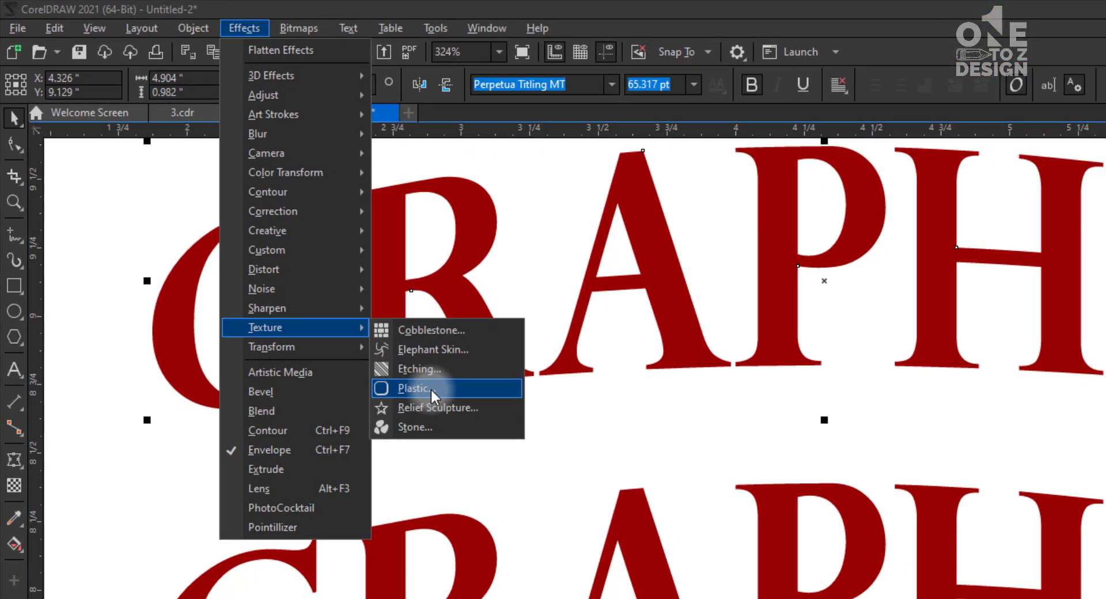
pyautogui.click(430, 388)
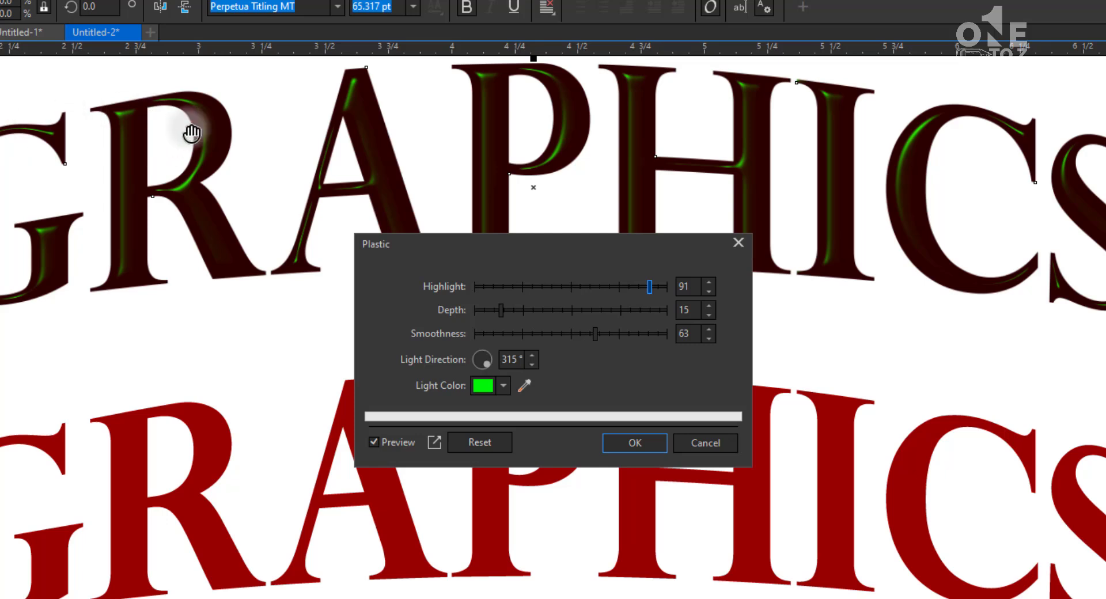
# Set the Plastic effect's light color to bright red (#F70000).
pyautogui.click(521, 355)
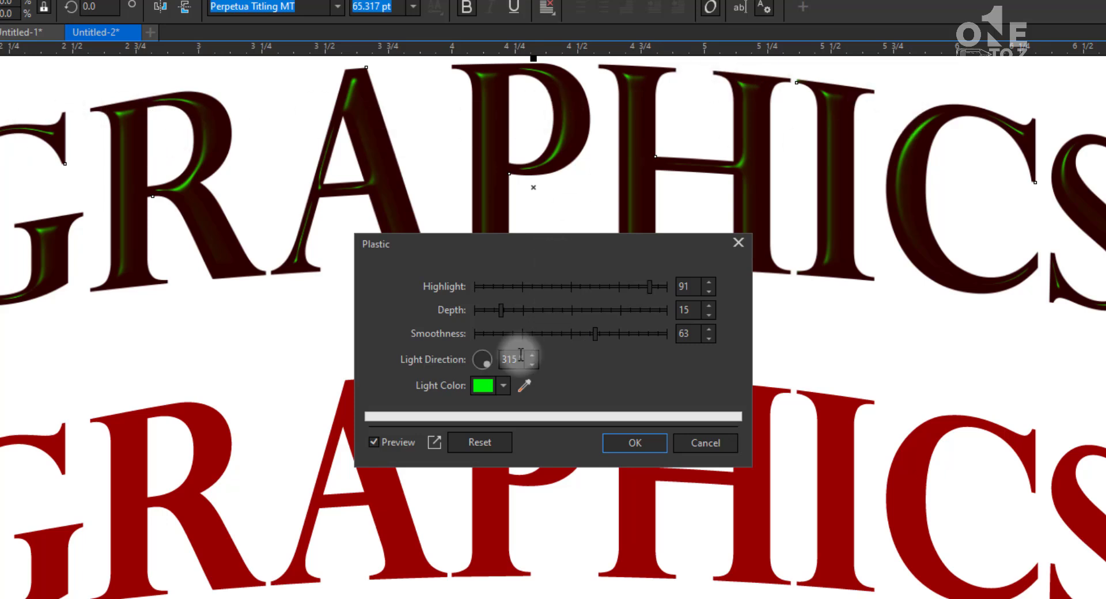
pyautogui.click(504, 387)
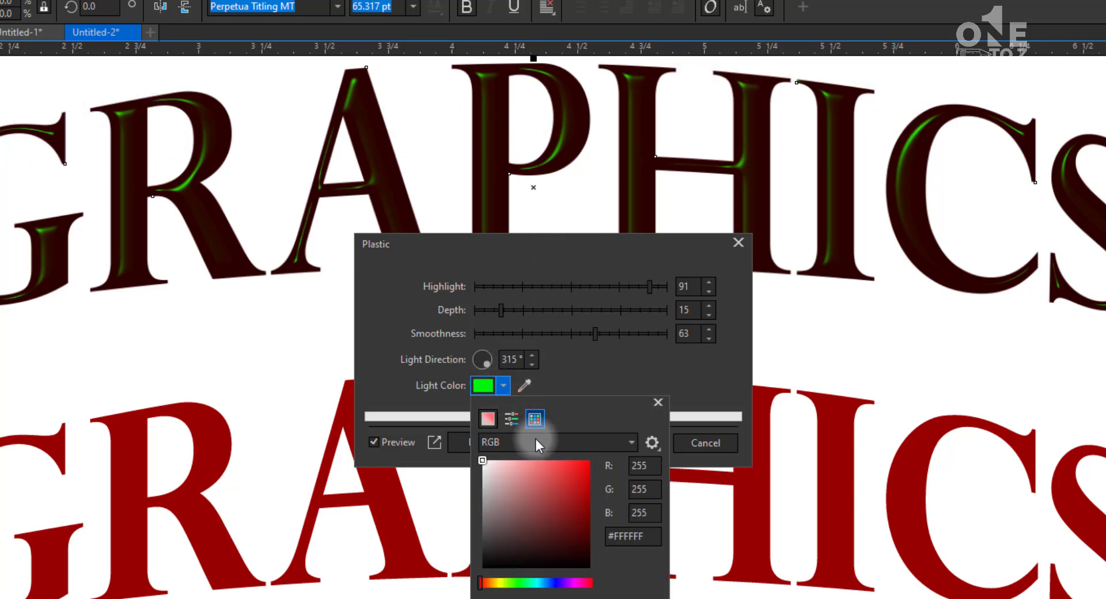
pyautogui.moveTo(590, 464); pyautogui.dragTo(590, 463)
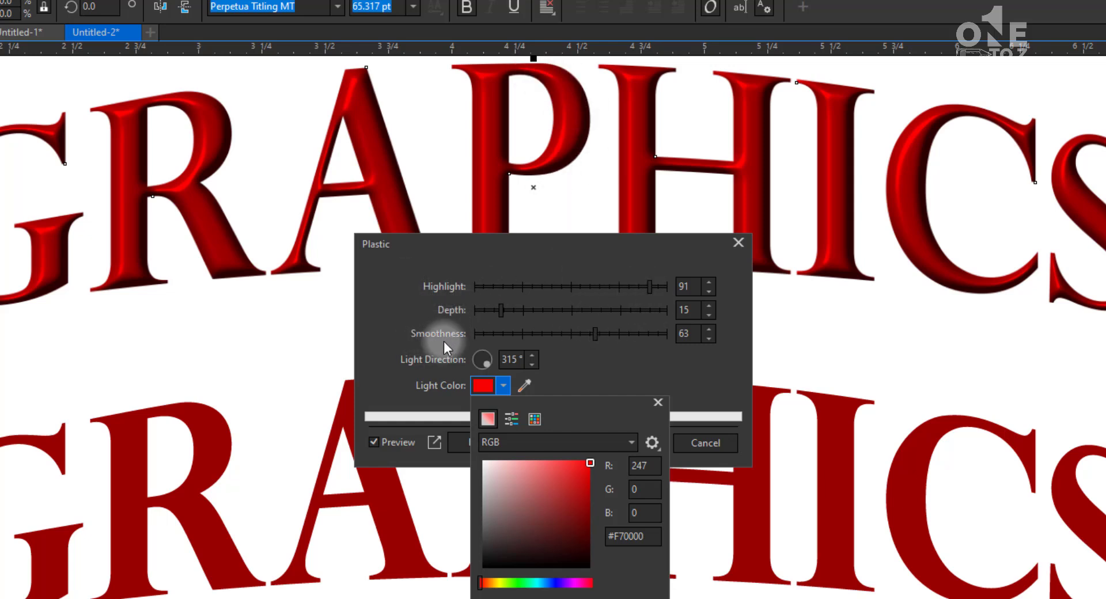
pyautogui.click(482, 355)
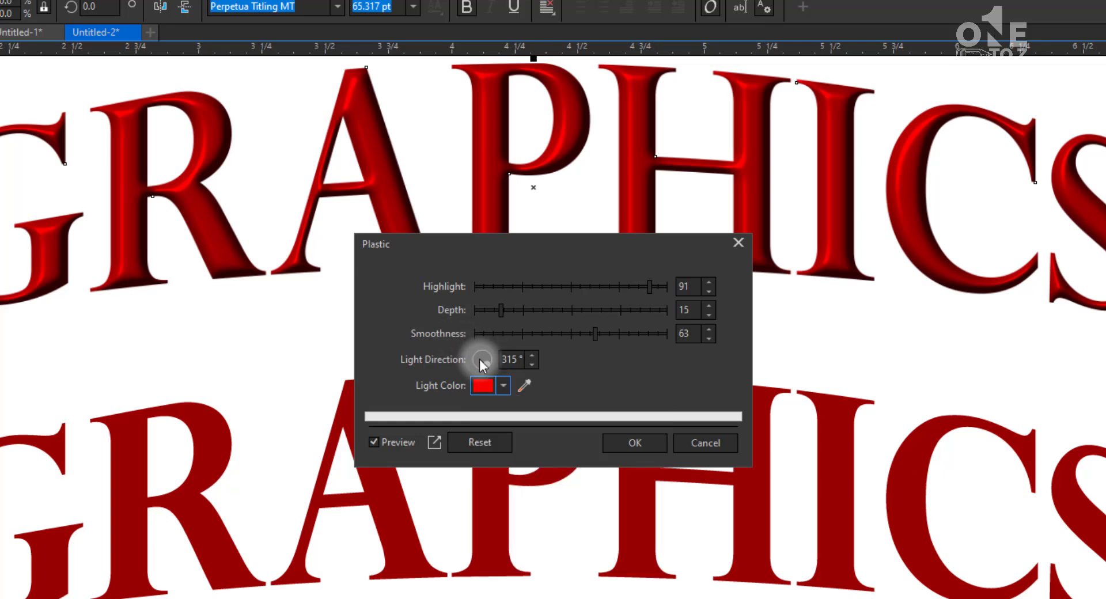
# Set the Plastic effect's light direction to 309° and its highlight to 91.
pyautogui.moveTo(480, 359); pyautogui.dragTo(485, 354)
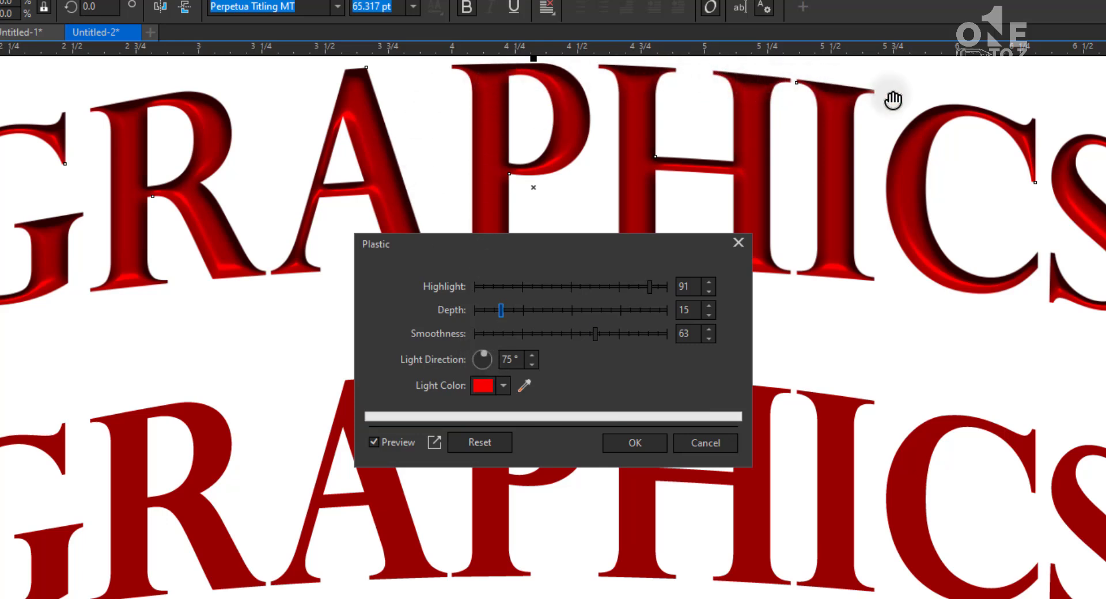
pyautogui.moveTo(491, 372); pyautogui.dragTo(494, 372)
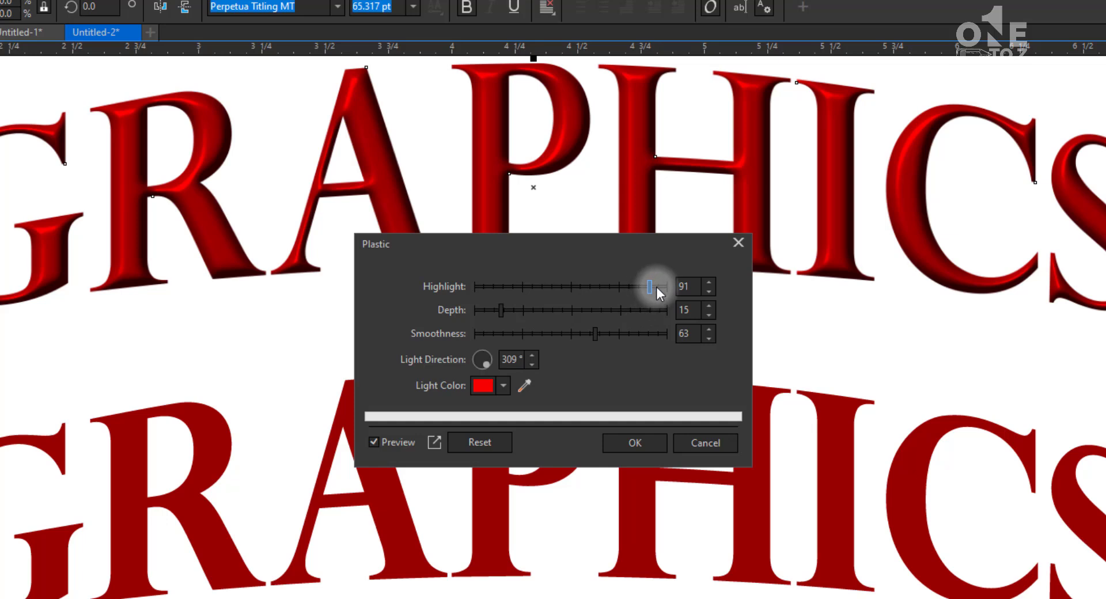
pyautogui.moveTo(650, 286); pyautogui.dragTo(661, 287)
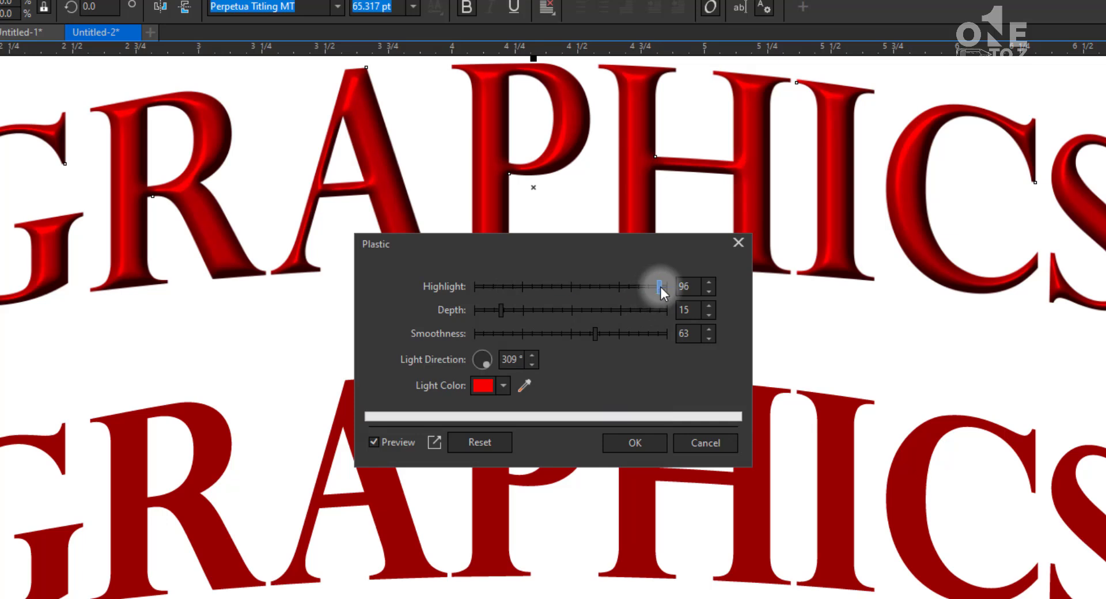
pyautogui.click(502, 287)
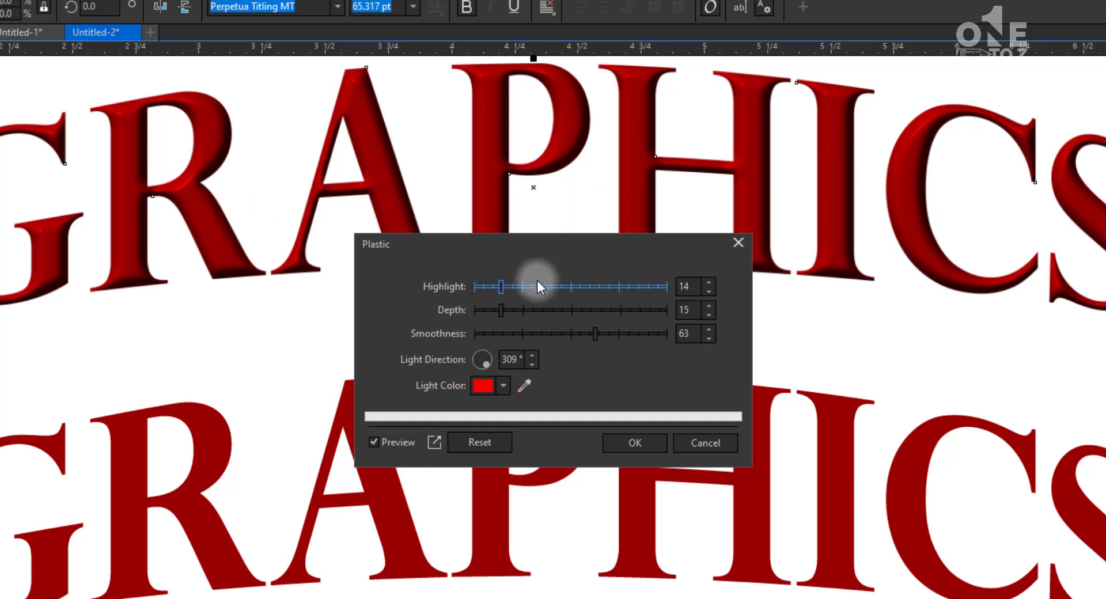
pyautogui.moveTo(539, 285); pyautogui.dragTo(650, 286)
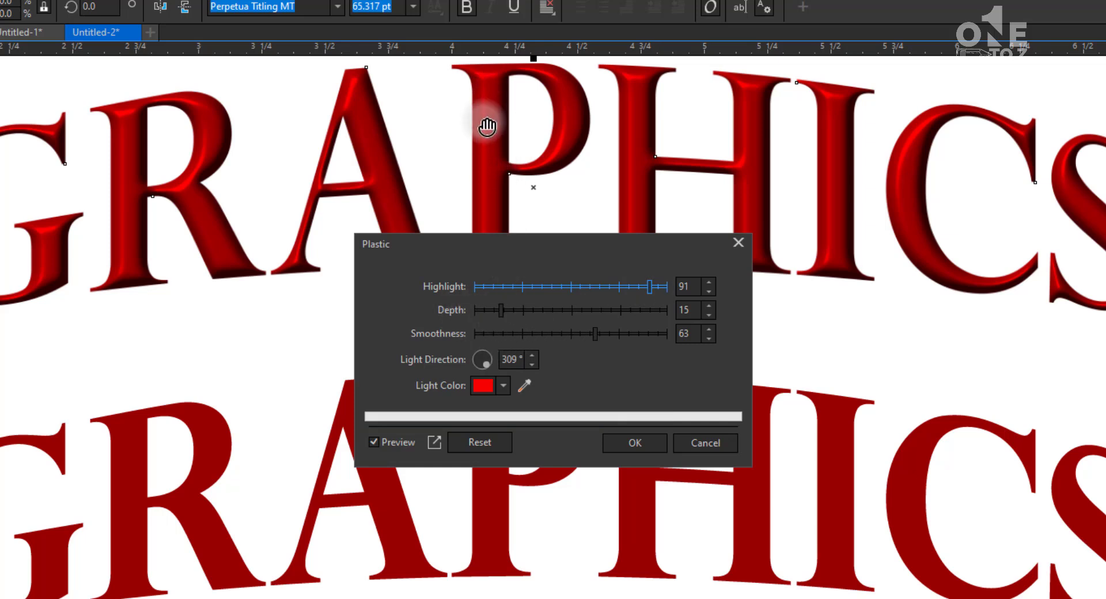
# Try different depths for the Plastic effect and set the depth to 13.
pyautogui.click(540, 310)
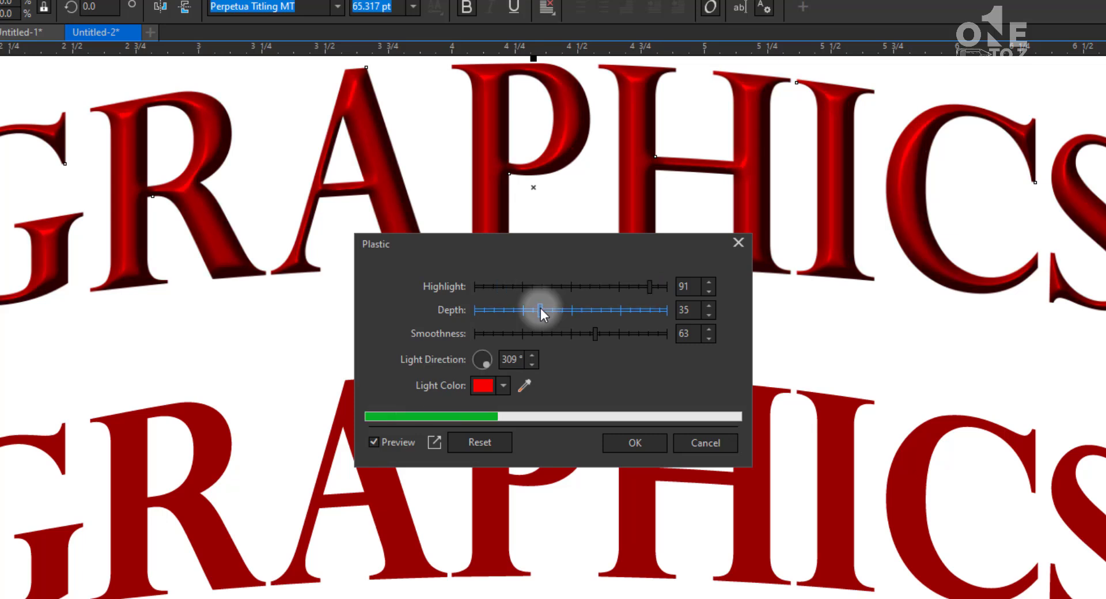
pyautogui.click(582, 309)
pyautogui.click(643, 310)
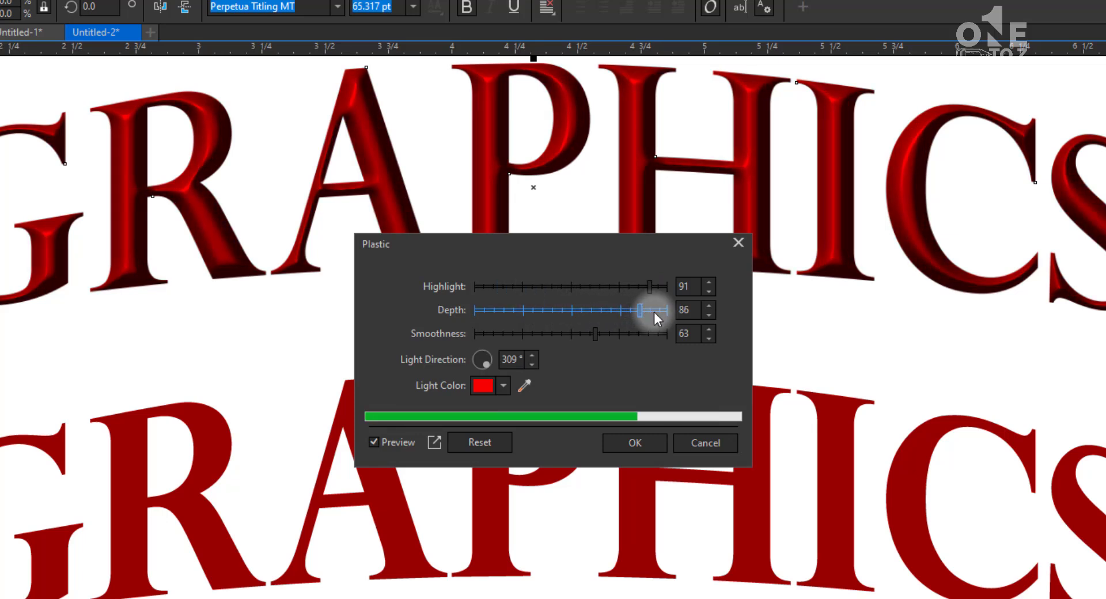
pyautogui.click(654, 312)
pyautogui.click(537, 314)
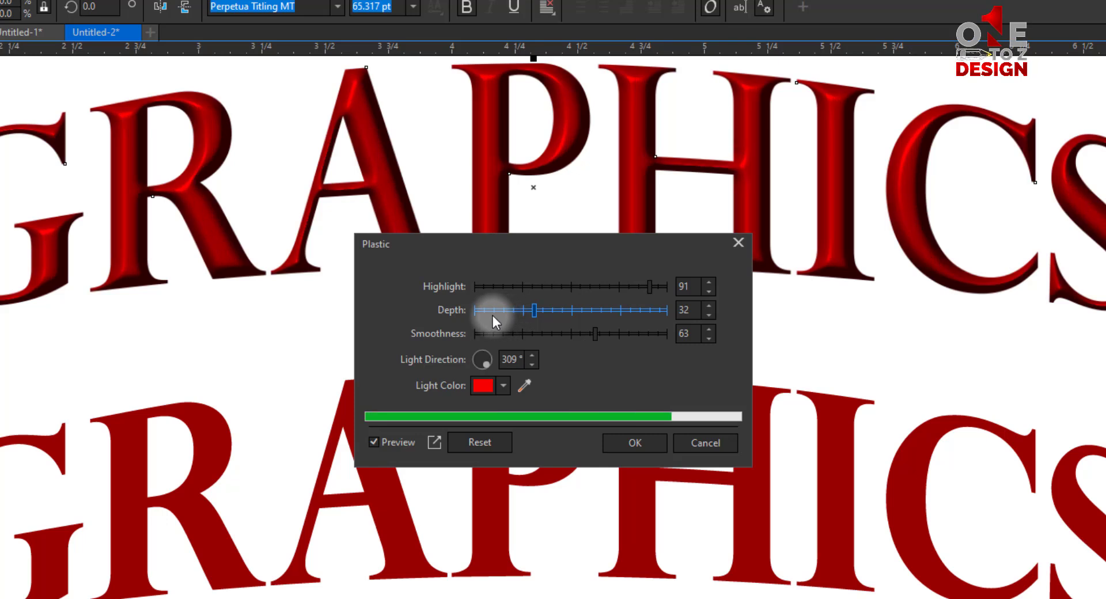
pyautogui.click(493, 315)
pyautogui.click(505, 312)
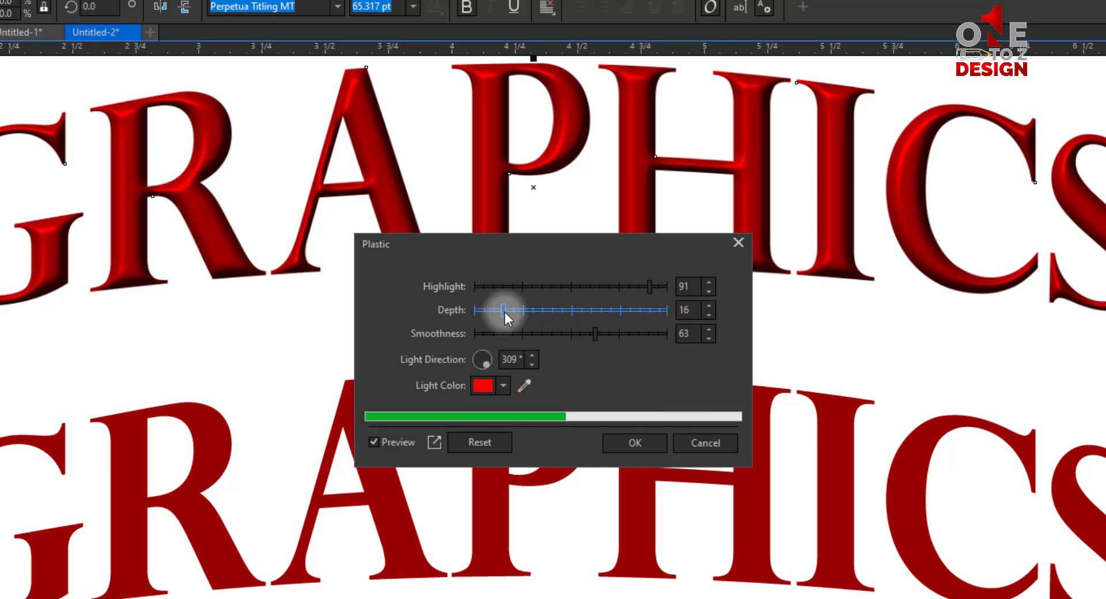
pyautogui.moveTo(502, 313); pyautogui.dragTo(496, 311)
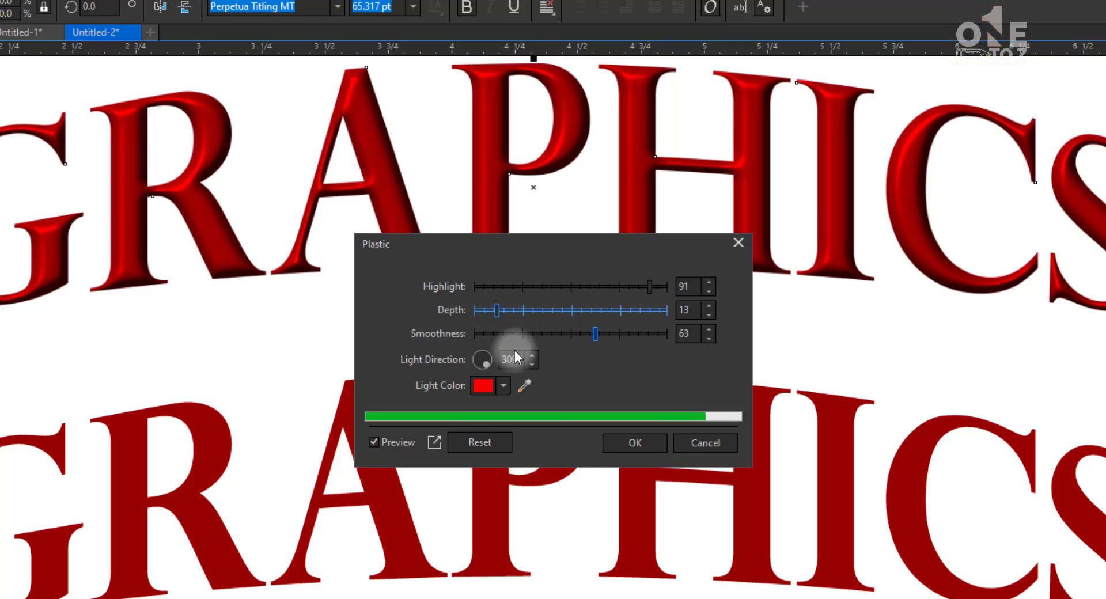
# Set the Plastic effect's smoothness to 68 and apply the effect to the upper GRAPHICS text.
pyautogui.click(521, 334)
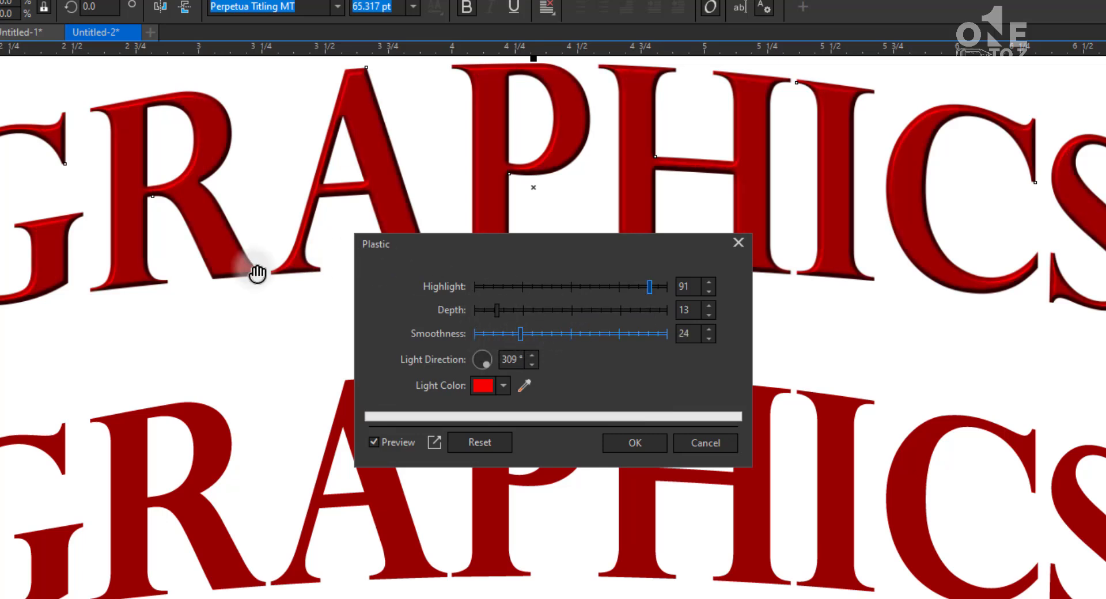
pyautogui.click(548, 333)
pyautogui.click(571, 333)
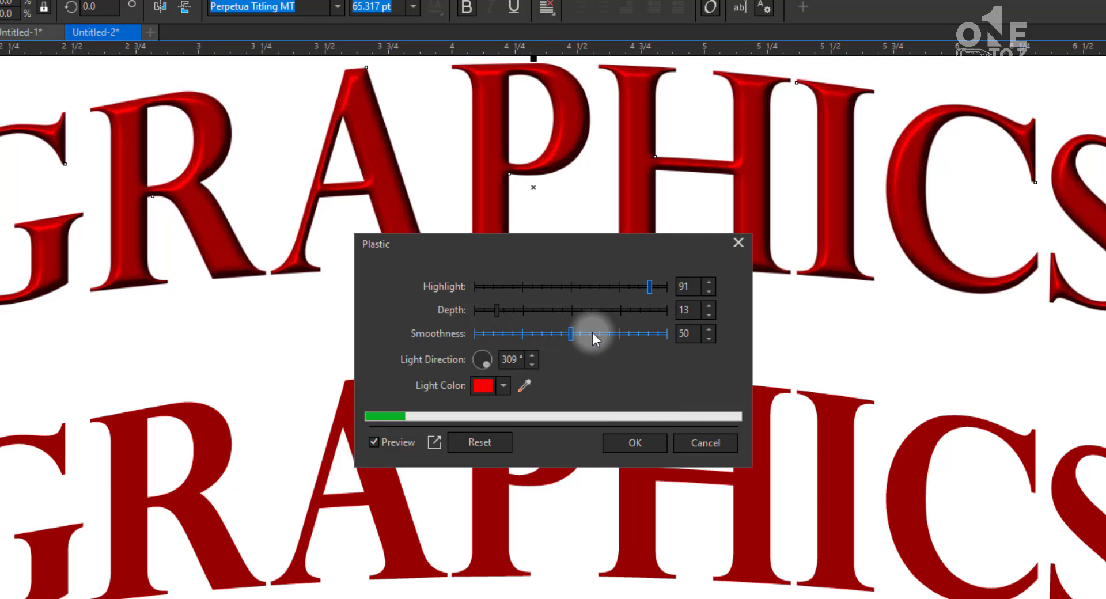
pyautogui.click(593, 333)
pyautogui.click(607, 333)
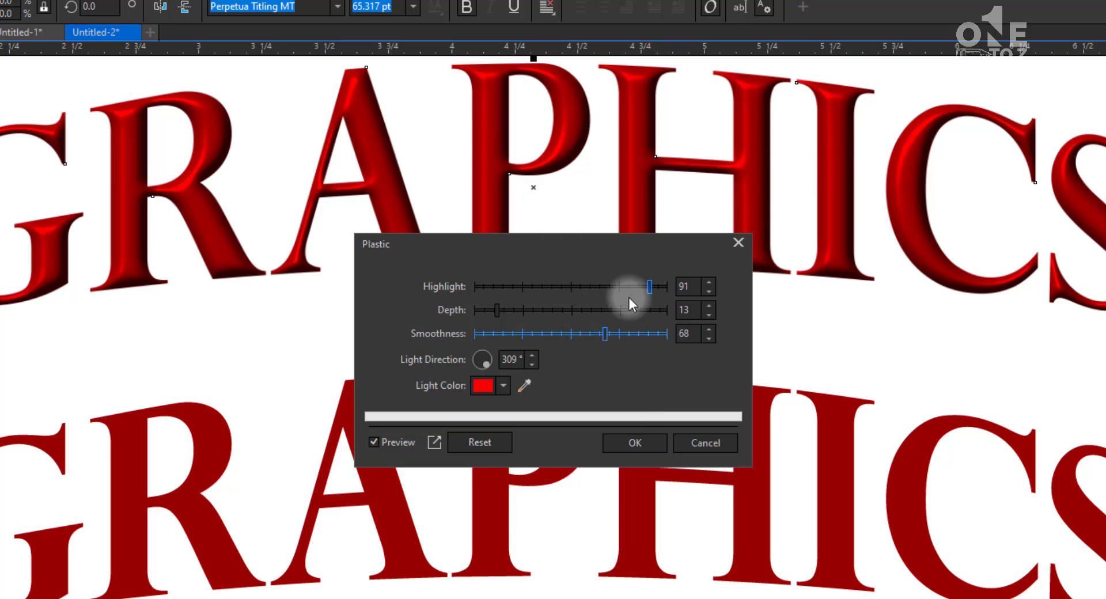
pyautogui.click(642, 443)
# Add a one-step black outside contour of about 0.019 inches around the lower dark red GRAPHICS text.
pyautogui.scroll(-2, 622, 358)
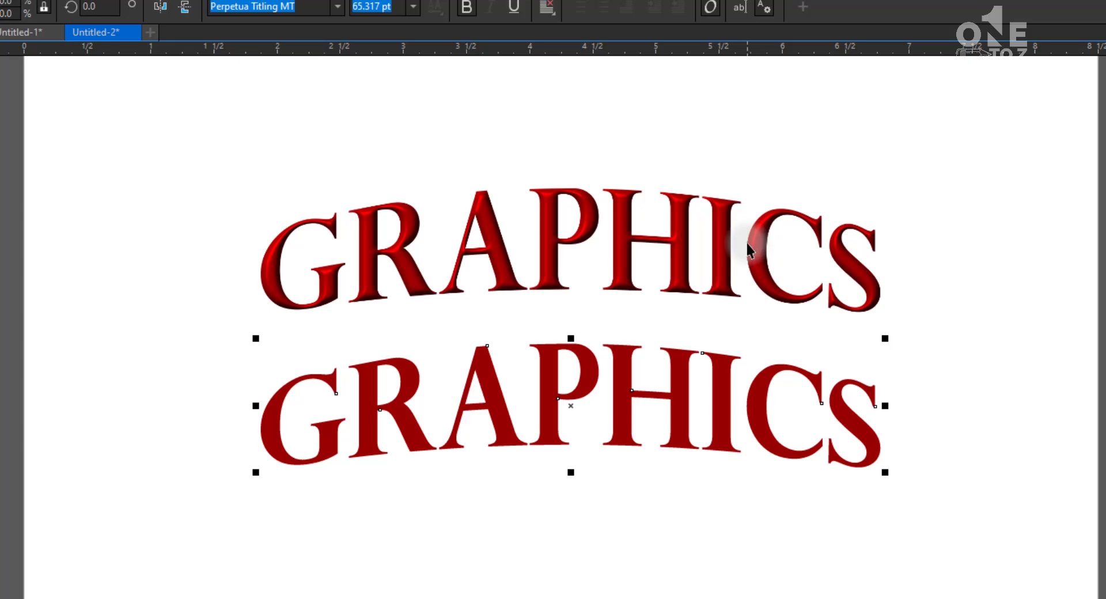
pyautogui.press('z')
pyautogui.moveTo(209, 254); pyautogui.dragTo(935, 498)
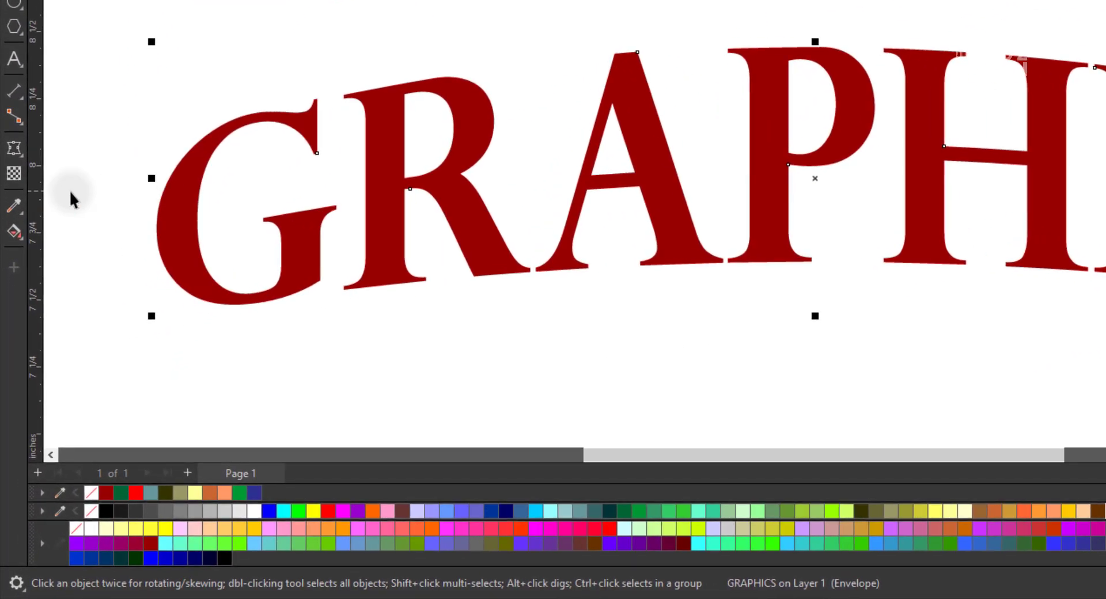
pyautogui.click(20, 153)
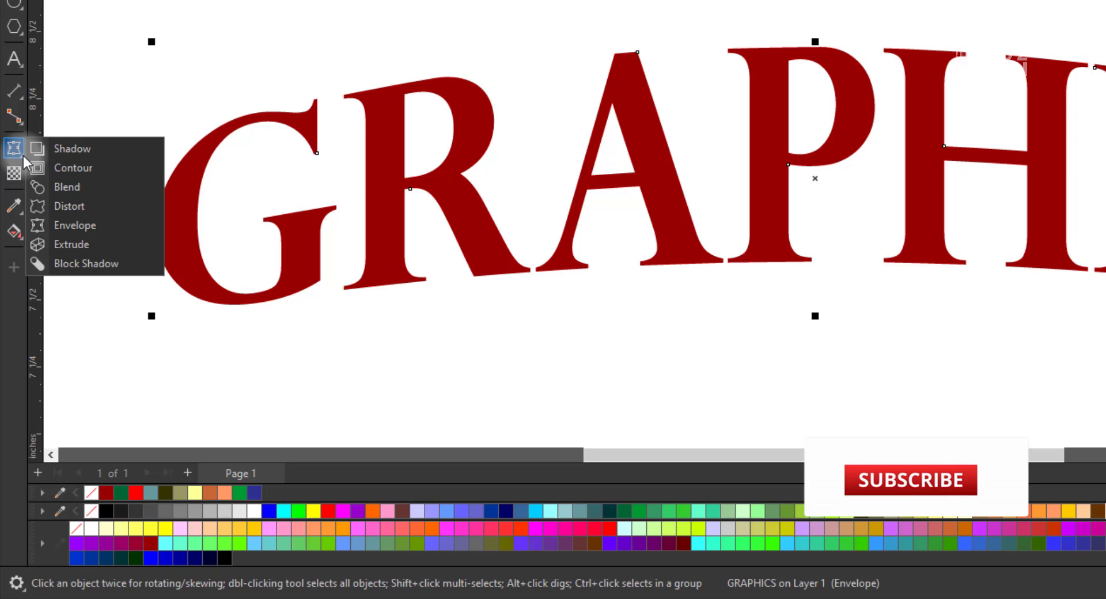
pyautogui.click(67, 167)
pyautogui.moveTo(778, 163); pyautogui.dragTo(868, 43)
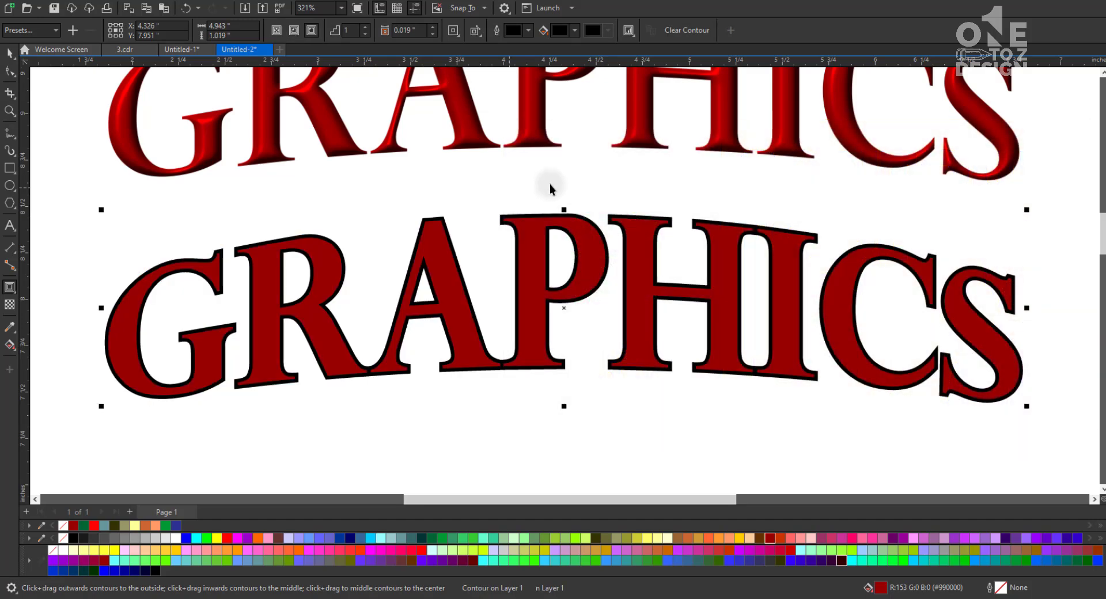
pyautogui.press('space')
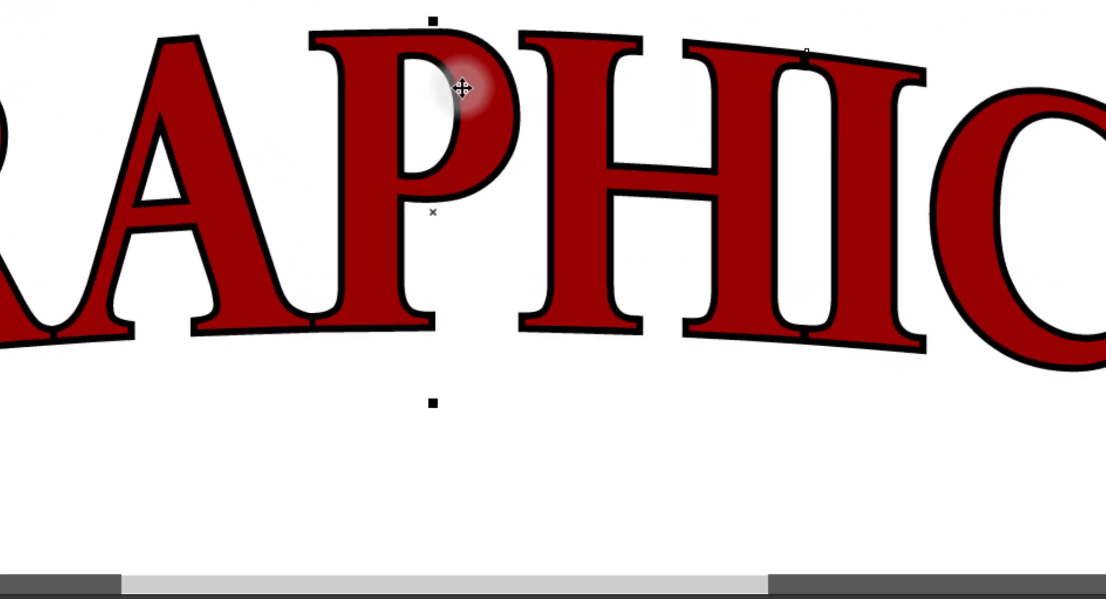
# Break the contour apart from the lower GRAPHICS text and select the separated black contour curve.
pyautogui.rightClick(579, 244)
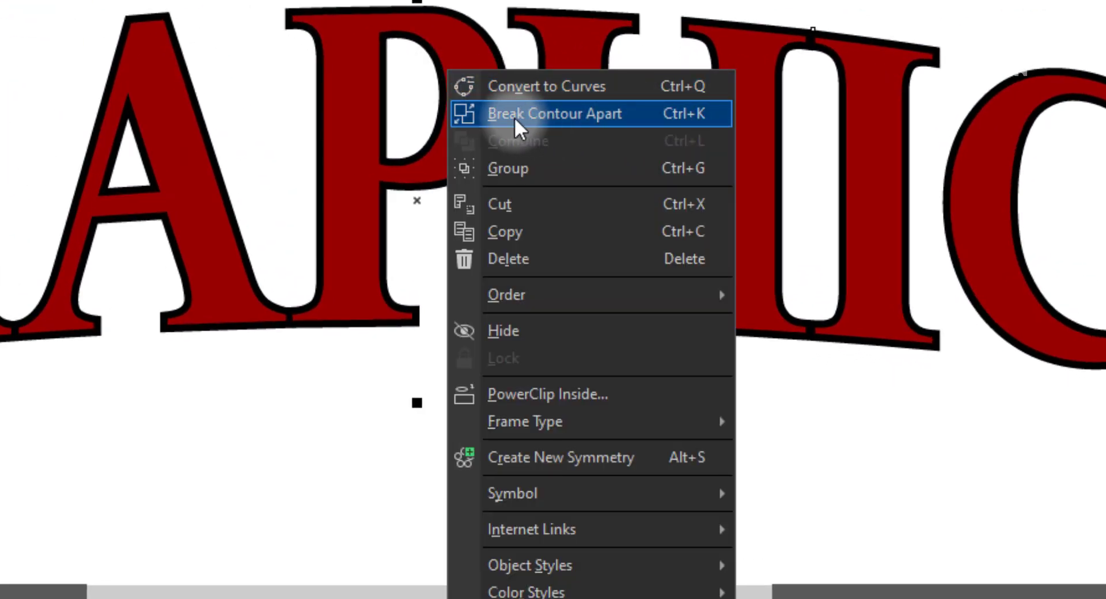
pyautogui.click(680, 121)
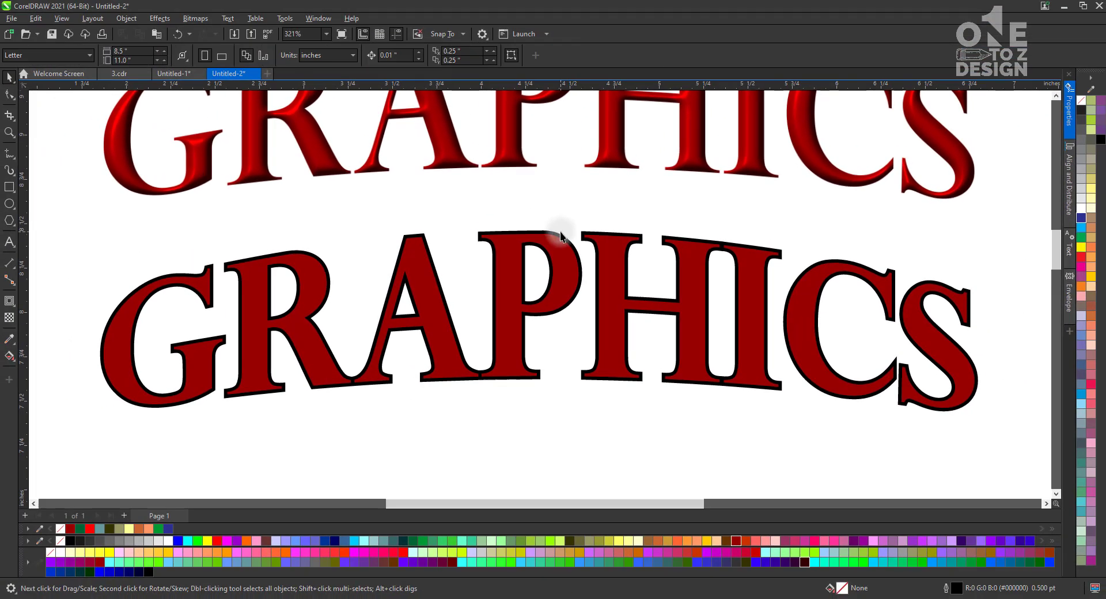
pyautogui.moveTo(560, 235); pyautogui.dragTo(570, 214)
pyautogui.hotkey('ctrl', 'z')
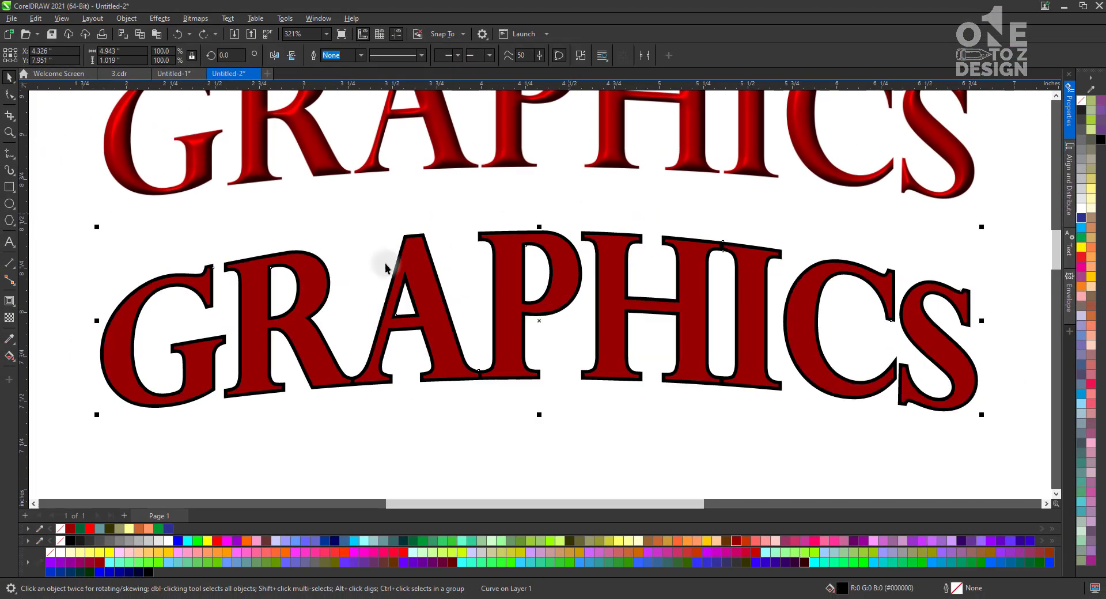
# Add a second one-step outside contour of about 0.046 inches around the black contour curve.
pyautogui.click(9, 301)
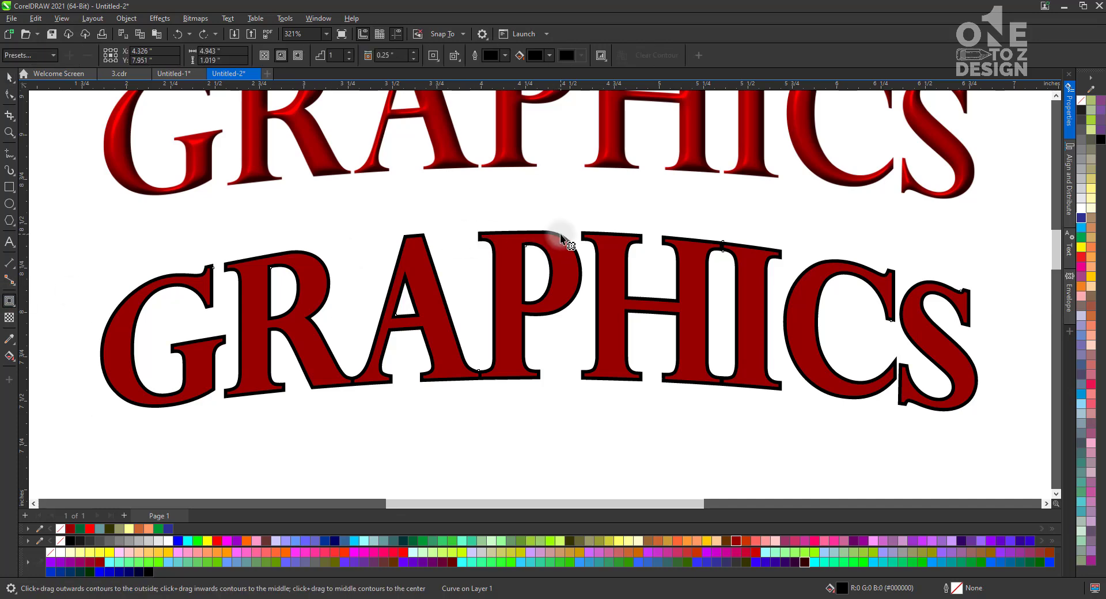
pyautogui.moveTo(563, 233); pyautogui.dragTo(577, 225)
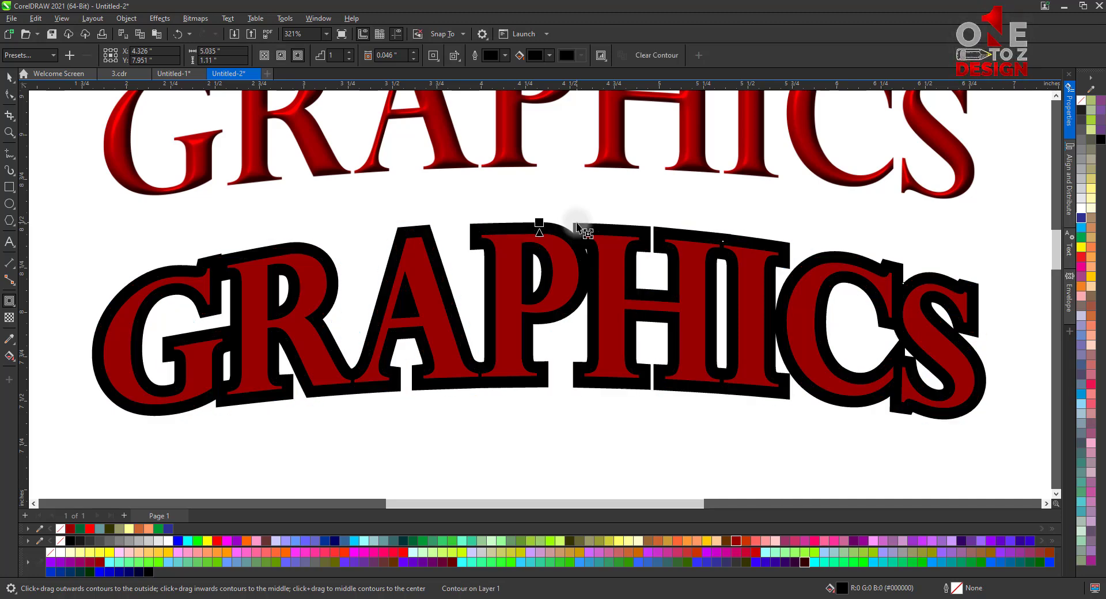
pyautogui.click(9, 77)
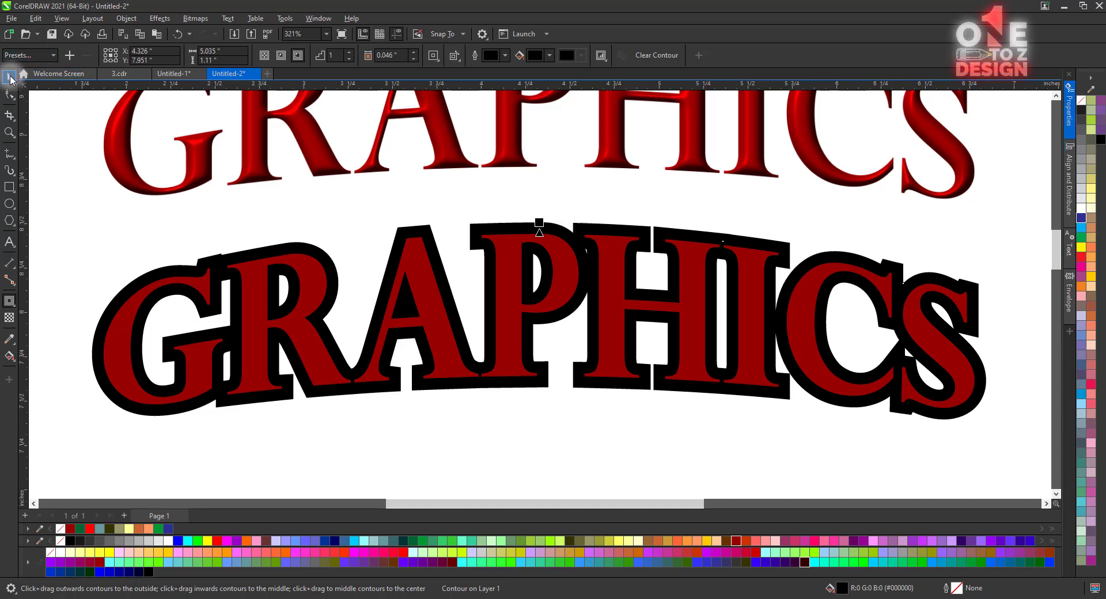
# Break the wider second contour apart from the black contour curve of the lower GRAPHICS text.
pyautogui.rightClick(539, 225)
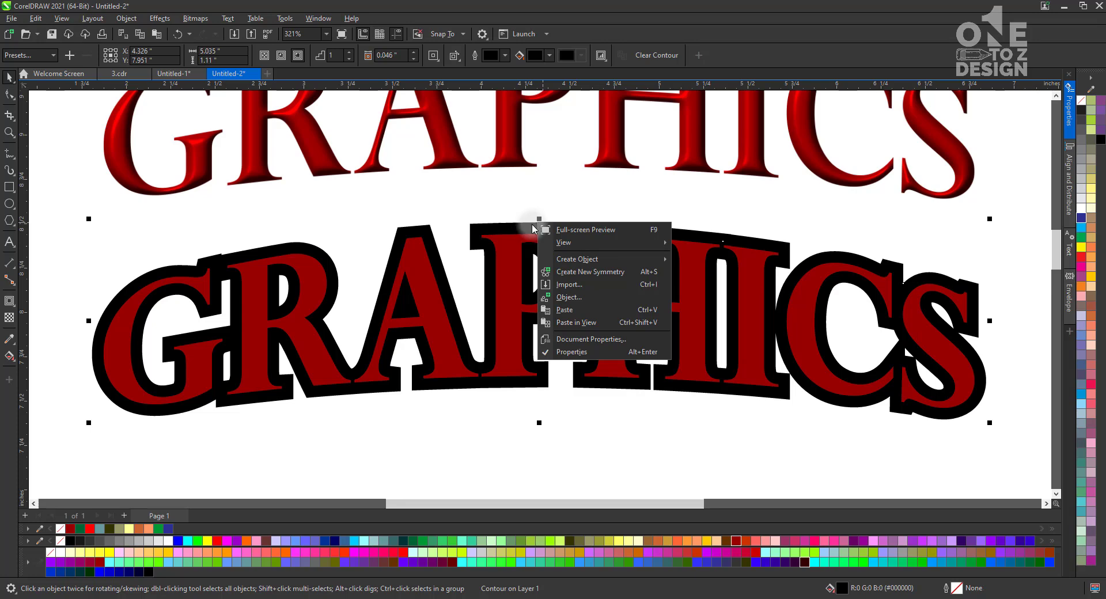
pyautogui.rightClick(533, 226)
pyautogui.click(568, 233)
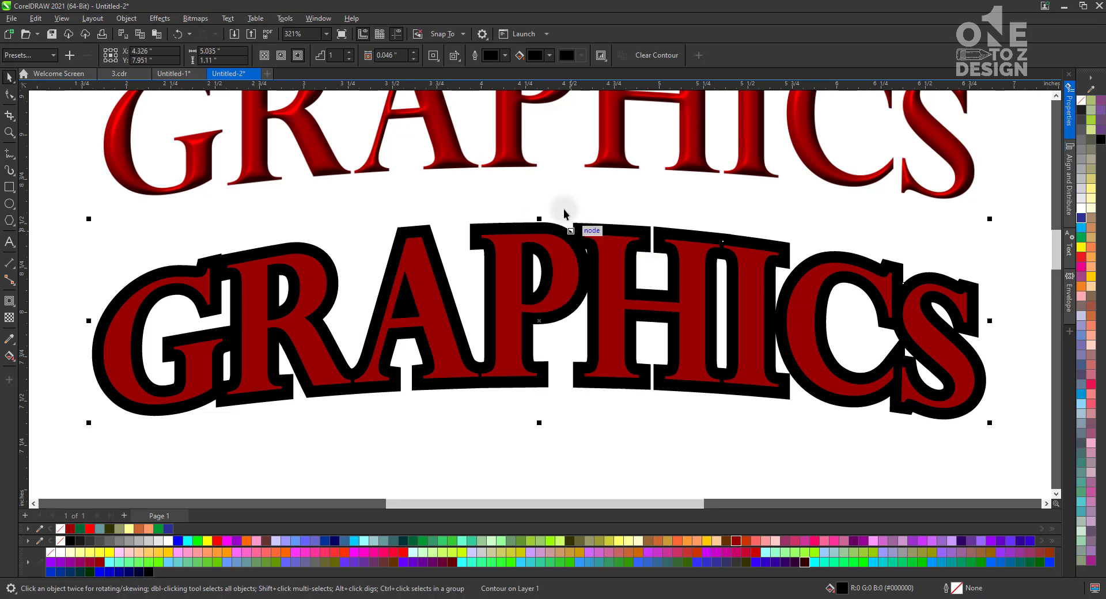
pyautogui.hotkey('ctrl', 'z')
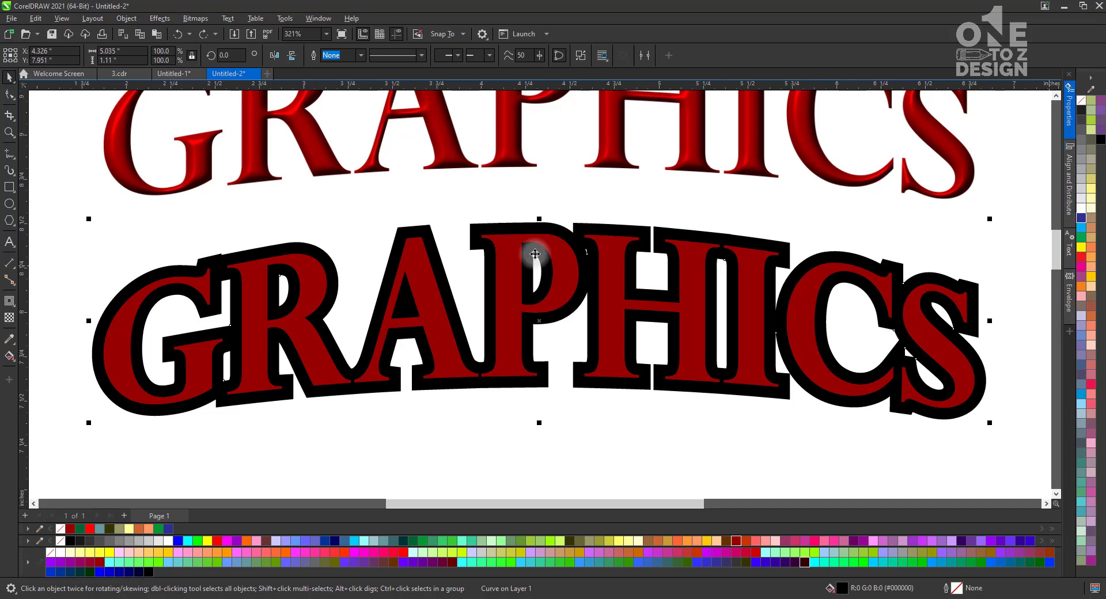
# Fill the outermost contour curve with light gray (10% black) and give it a 1.5 pt black outline.
pyautogui.click(1083, 205)
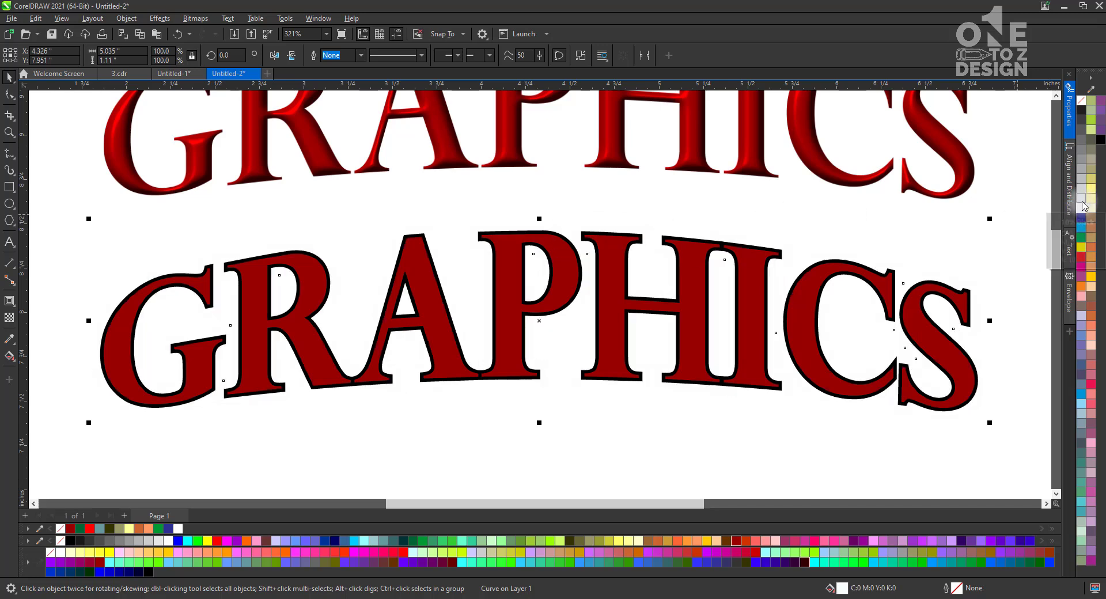
pyautogui.click(1082, 197)
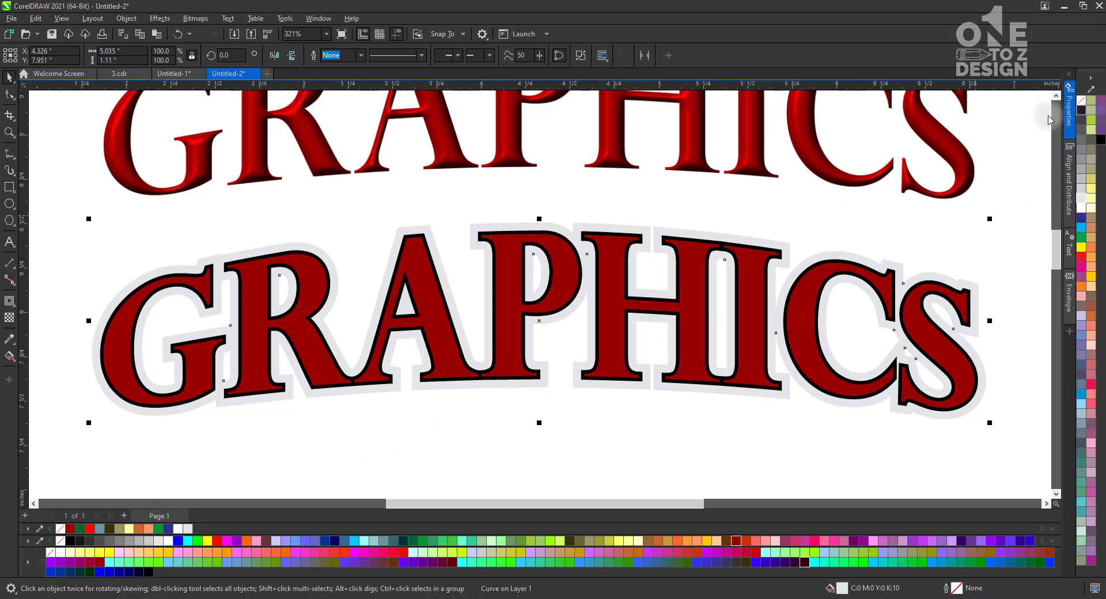
pyautogui.click(360, 54)
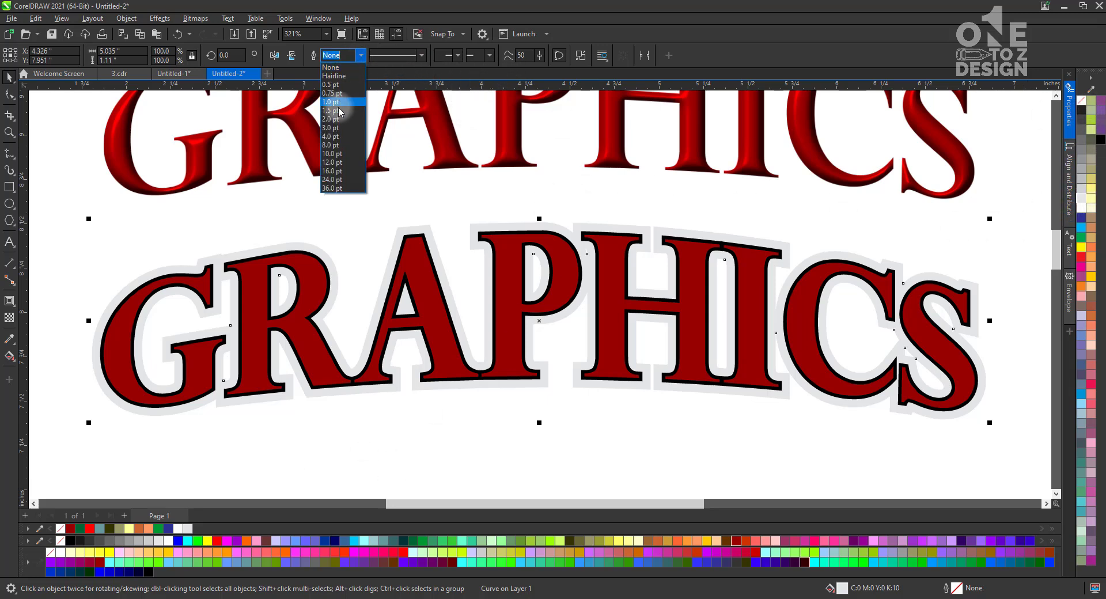
pyautogui.click(337, 128)
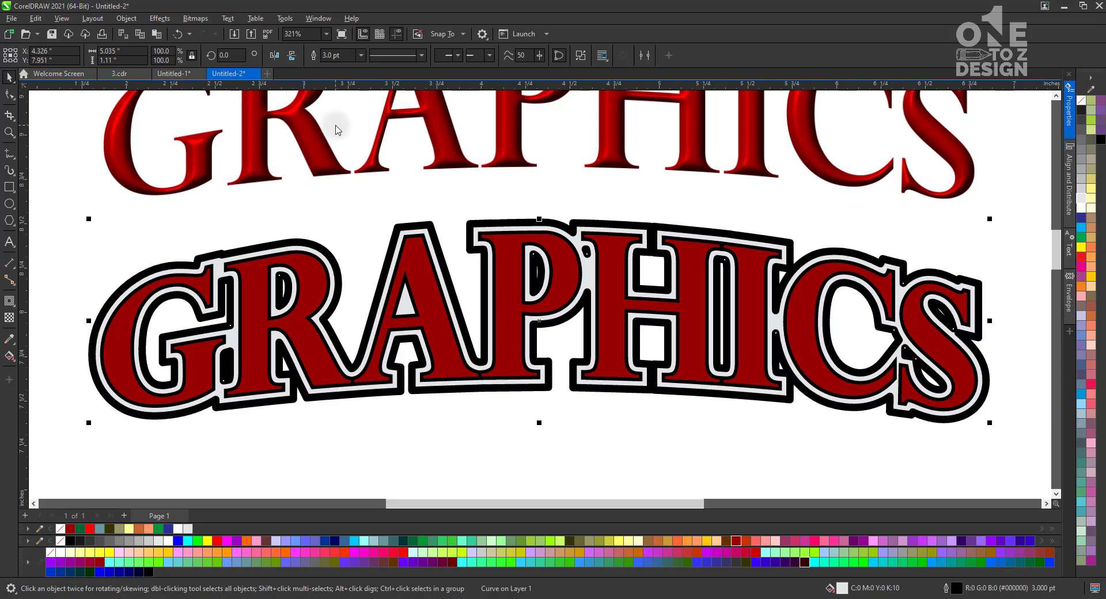
pyautogui.click(361, 55)
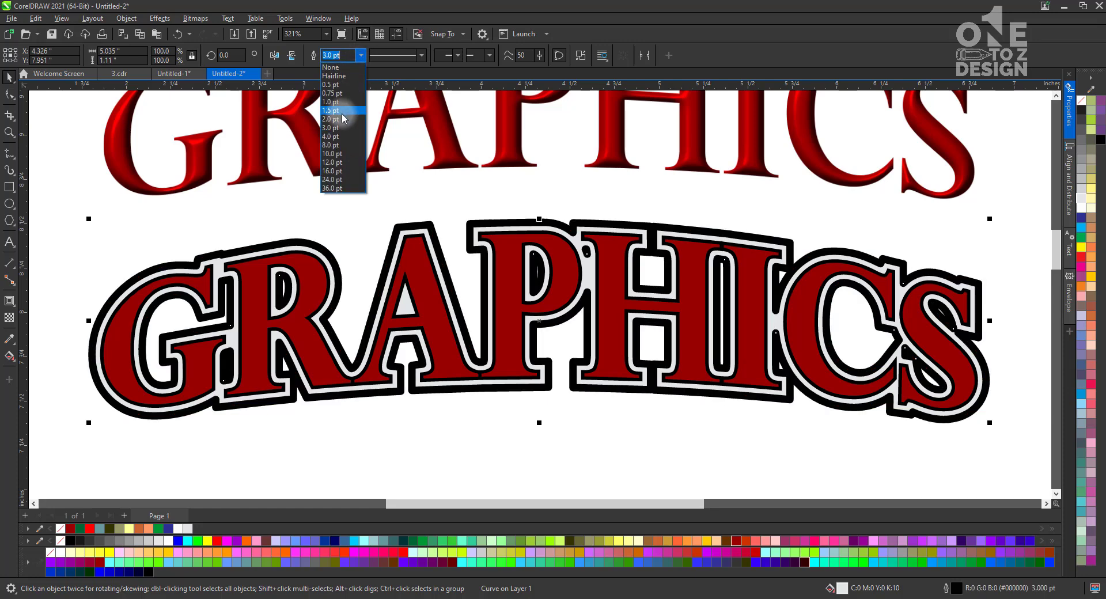
pyautogui.click(332, 110)
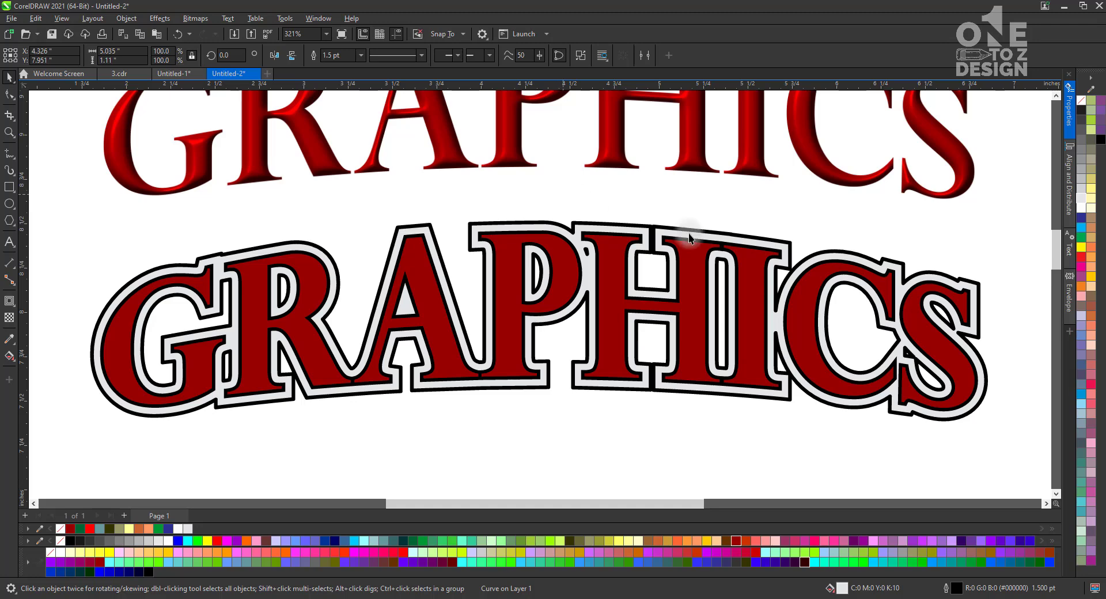
pyautogui.press('Escape')
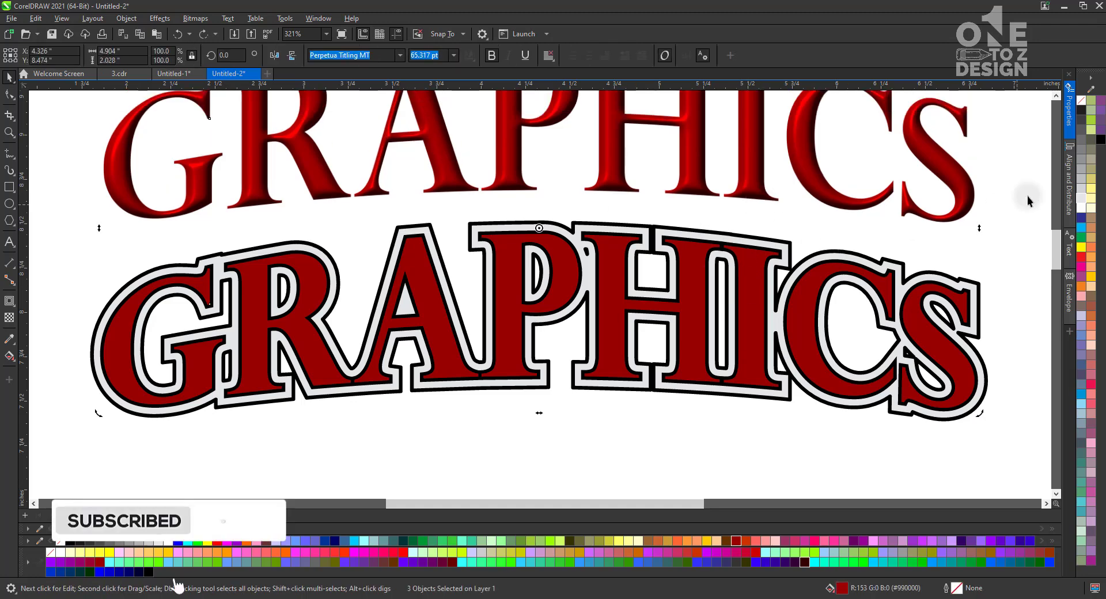
# Bring the glossy red GRAPHICS text to the front of the page.
pyautogui.click(1026, 195)
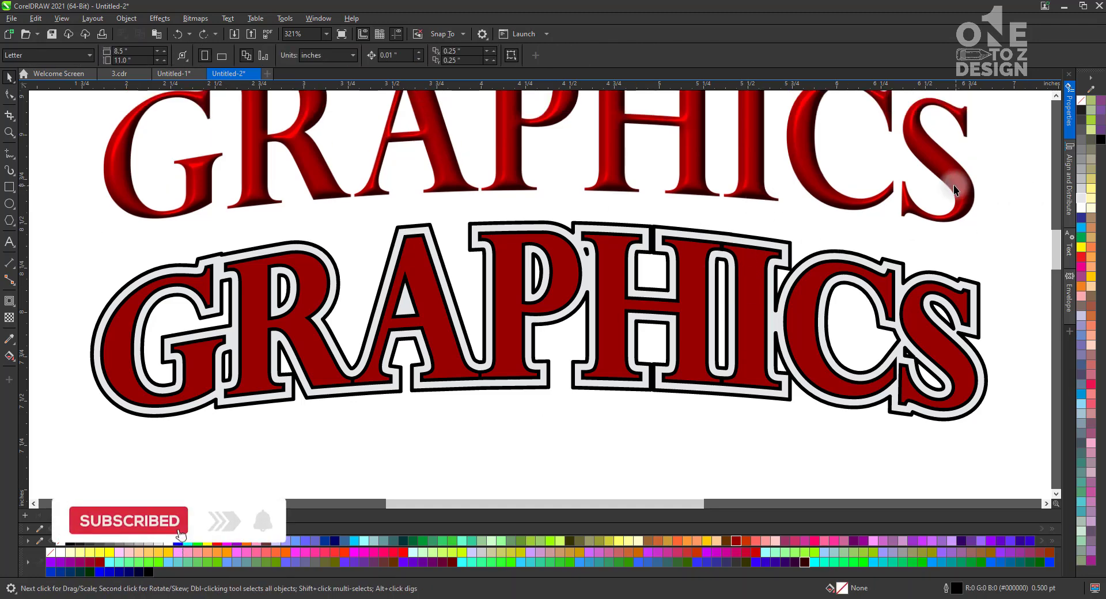
pyautogui.click(953, 185)
pyautogui.scroll(1, 748, 241)
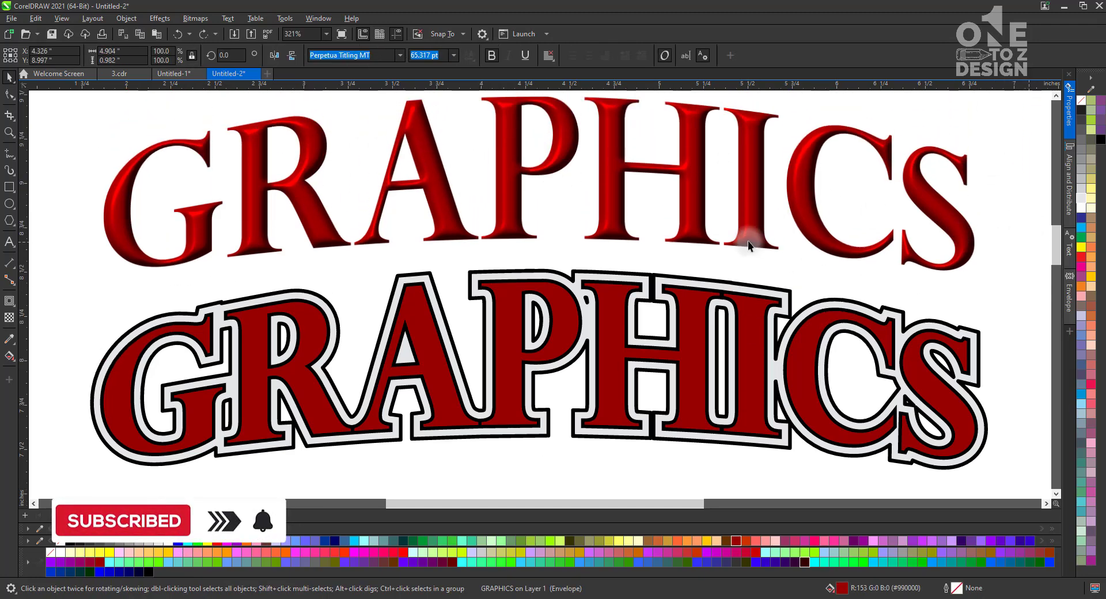
pyautogui.press('Escape')
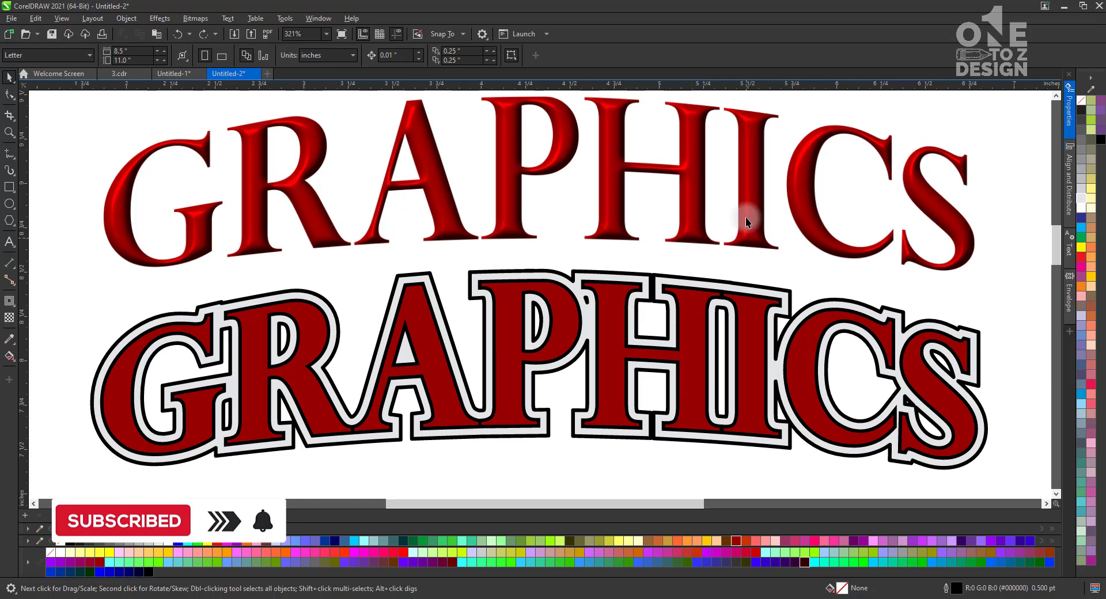
pyautogui.click(760, 188)
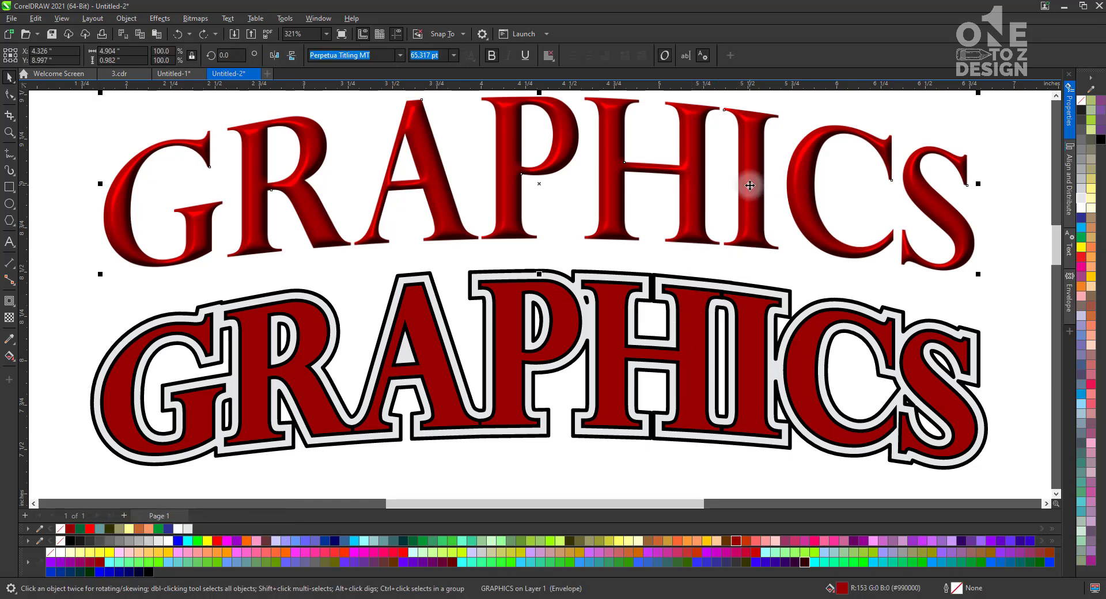
pyautogui.rightClick(750, 186)
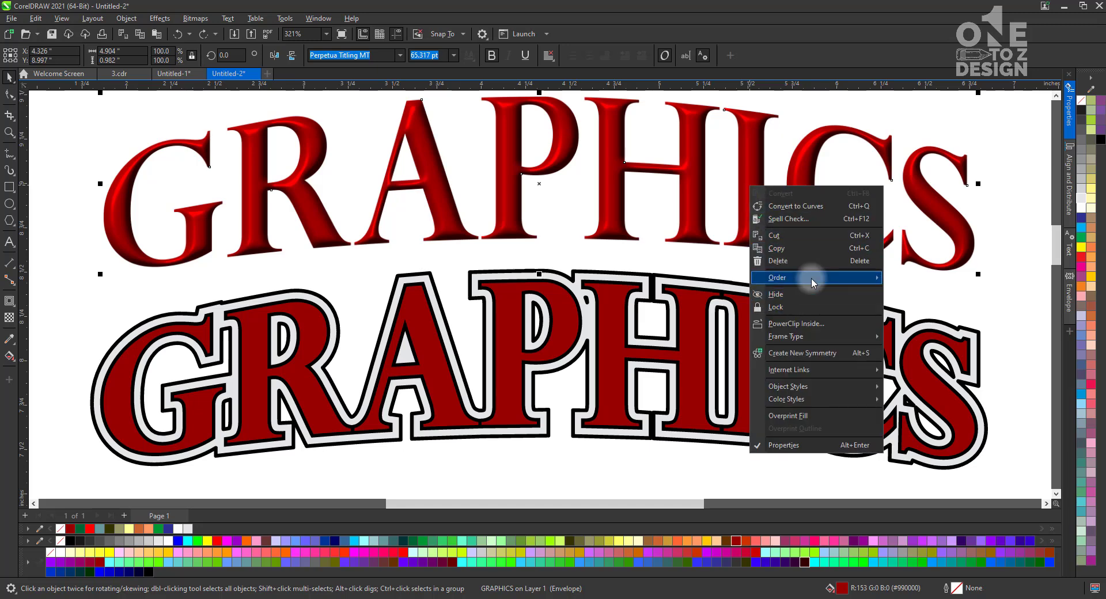
pyautogui.moveTo(846, 282)
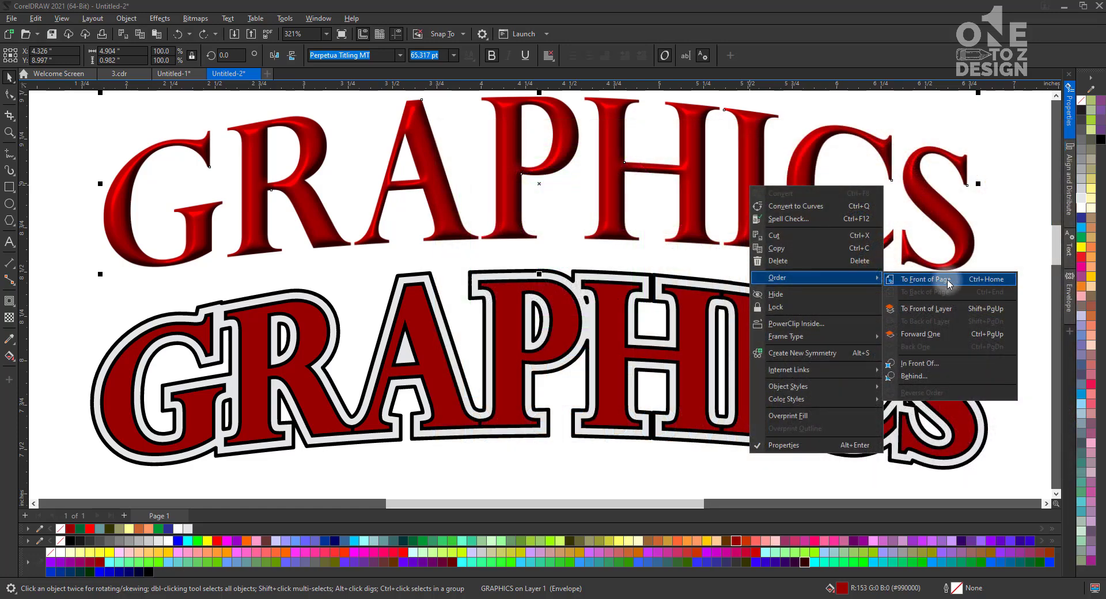
pyautogui.click(946, 279)
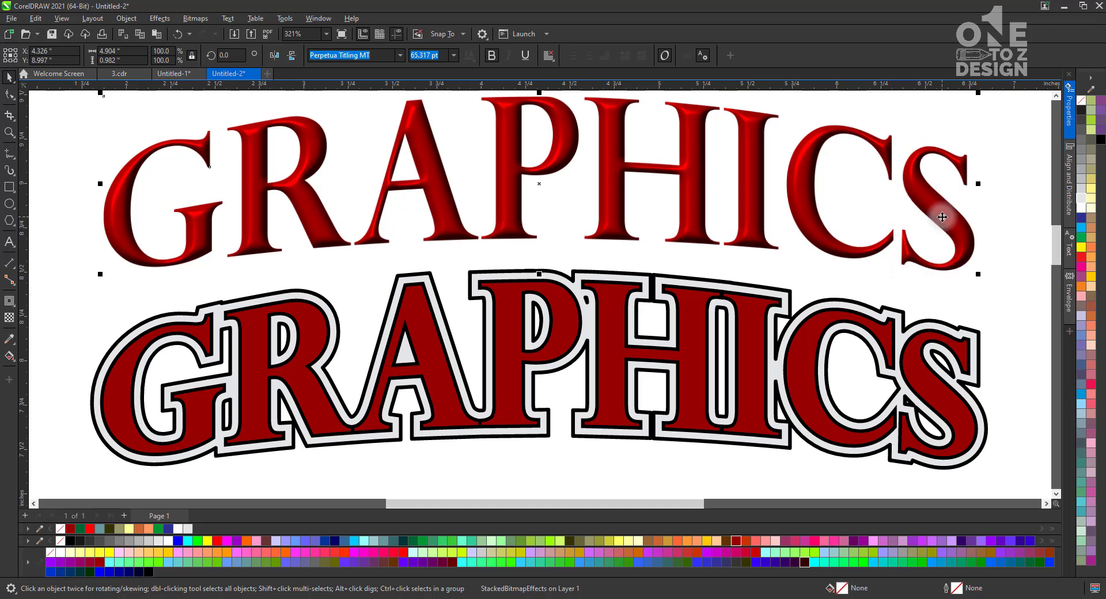
# Align the glossy GRAPHICS text with the lower flat text's centre so it sits on top of the outlined version.
pyautogui.keyDown('shift'); pyautogui.click(805, 347); pyautogui.keyUp('shift')
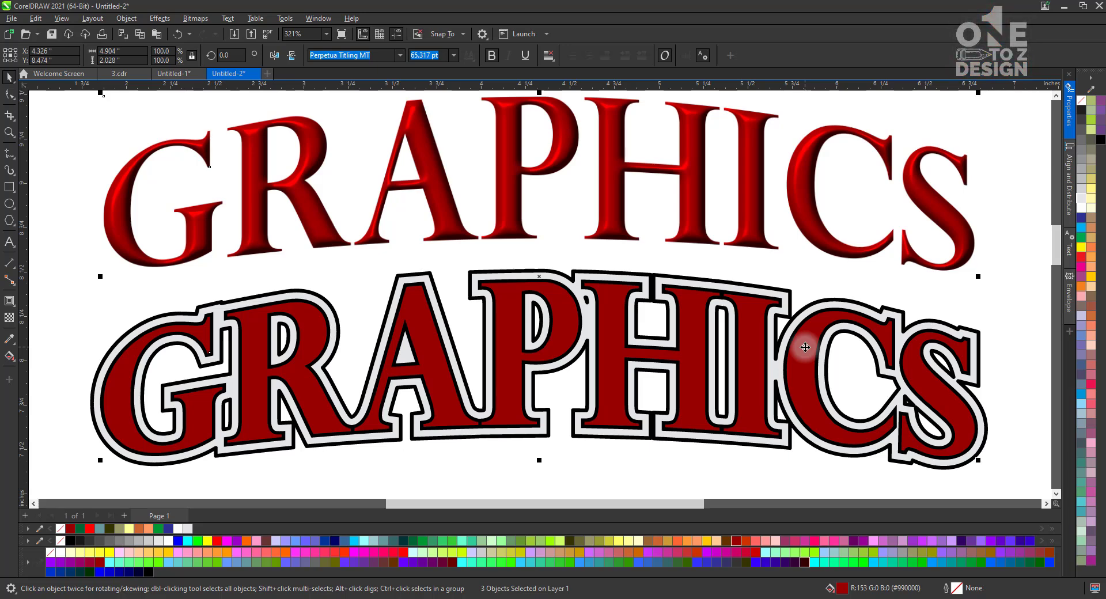
pyautogui.press('e')
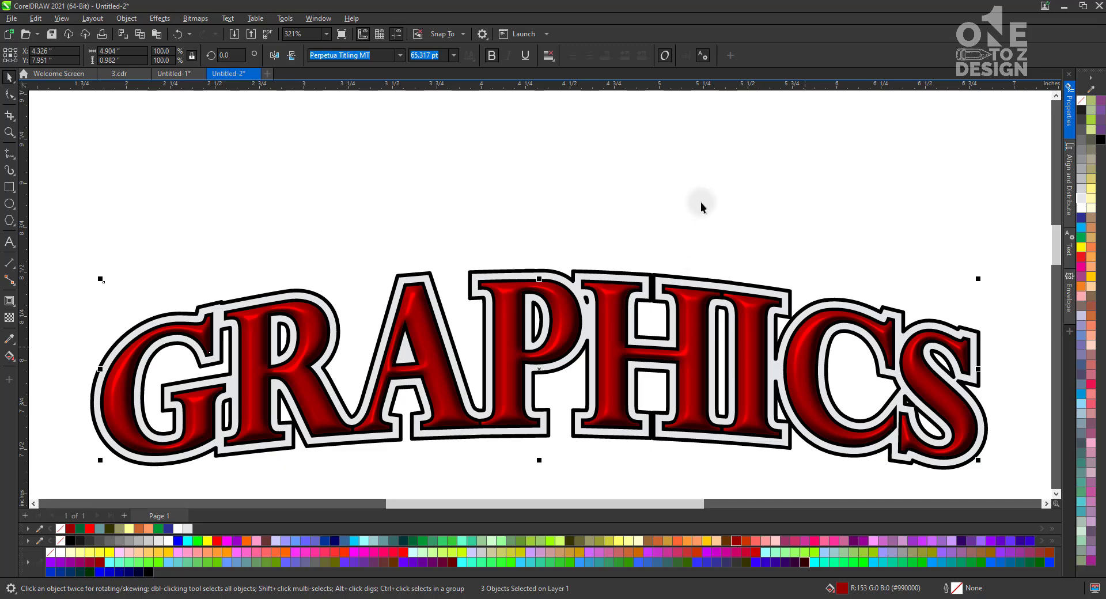
pyautogui.click(710, 178)
pyautogui.moveTo(692, 320); pyautogui.dragTo(709, 317)
pyautogui.click(667, 217)
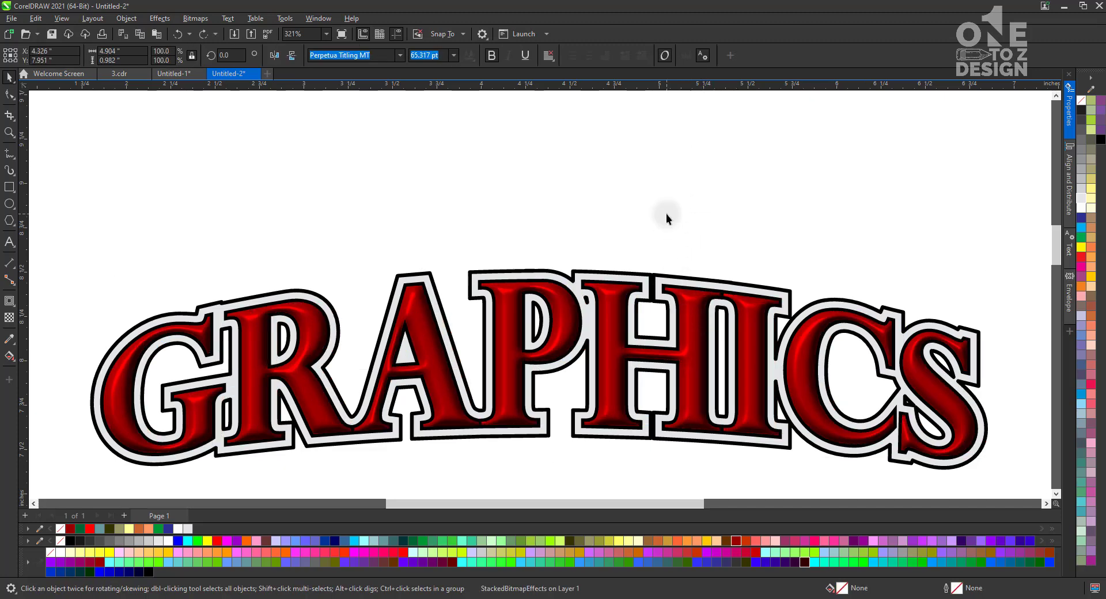
# Fill the outermost light gray contour curve around GRAPHICS with yellow.
pyautogui.press('z')
pyautogui.moveTo(882, 241); pyautogui.dragTo(546, 364)
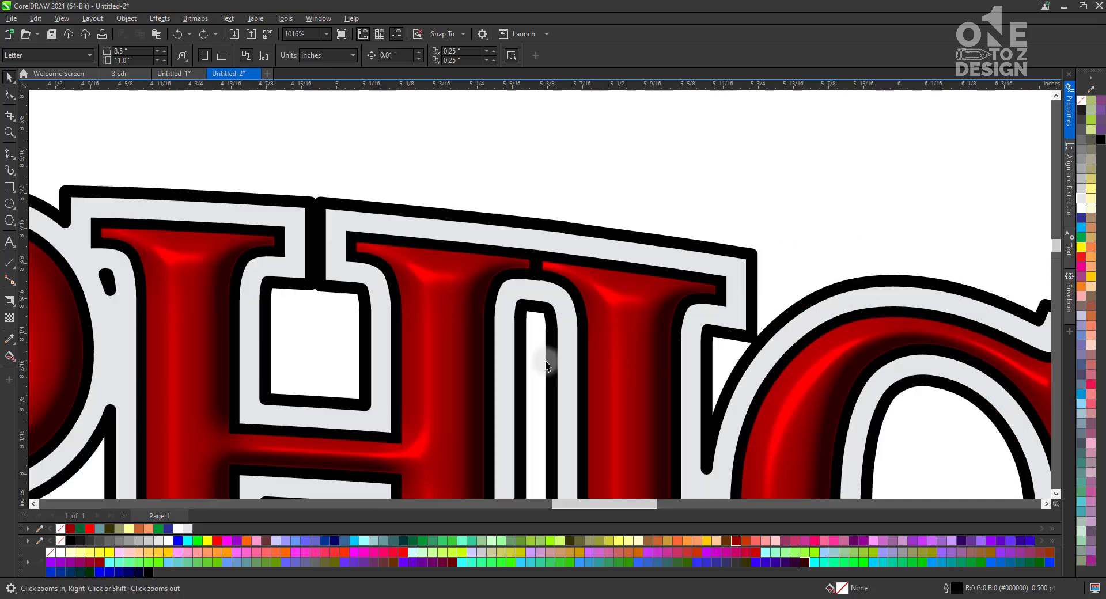
pyautogui.press('space')
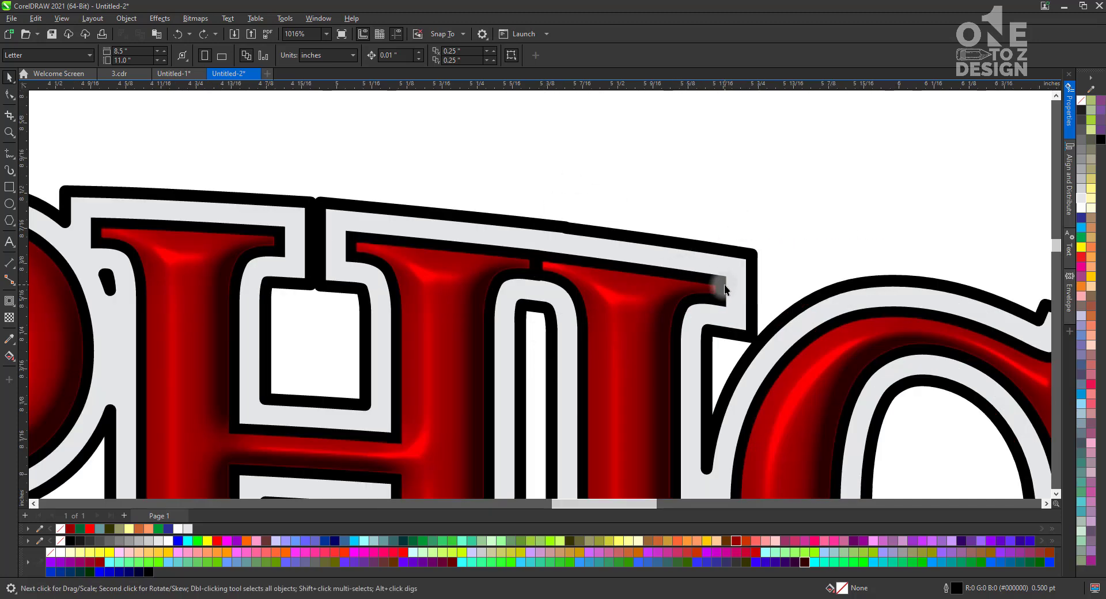
pyautogui.click(724, 284)
pyautogui.press('Escape')
pyautogui.click(752, 253)
pyautogui.click(207, 541)
# Apply a linear fountain fill to the outer contour, running from yellow at the G to golden yellow at the S.
pyautogui.scroll(-3, 771, 277)
pyautogui.click(9, 355)
pyautogui.moveTo(115, 392); pyautogui.dragTo(912, 356)
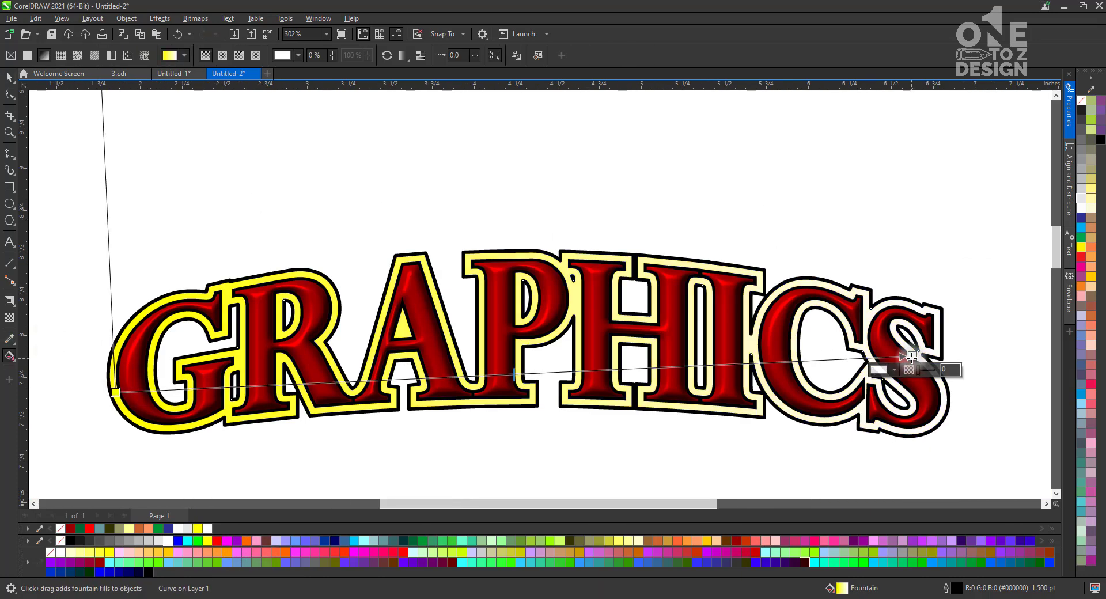
pyautogui.click(736, 541)
pyautogui.click(668, 541)
pyautogui.click(707, 541)
pyautogui.scroll(3, 568, 220)
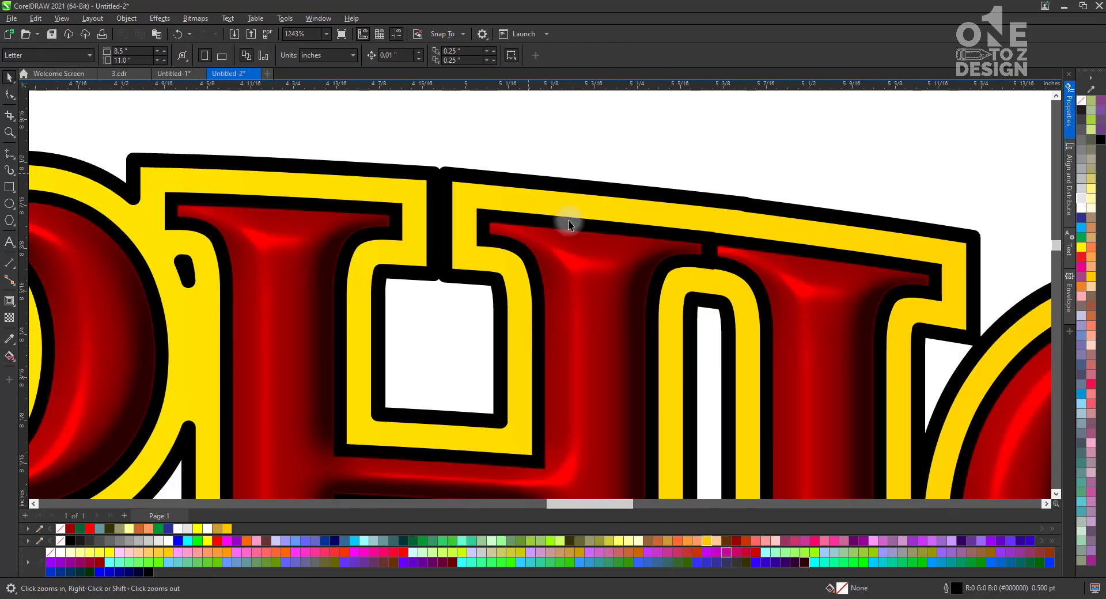
pyautogui.press('space')
pyautogui.scroll(-3, 490, 166)
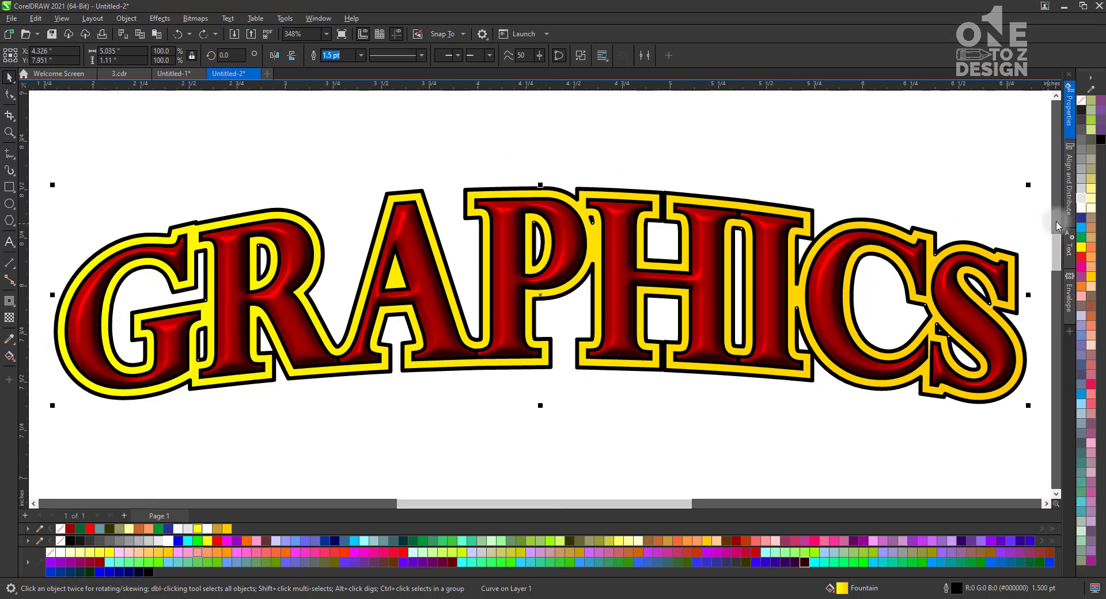
# Change the outer contour's outline to white and add a soft drop shadow falling below the lettering.
pyautogui.rightClick(1082, 208)
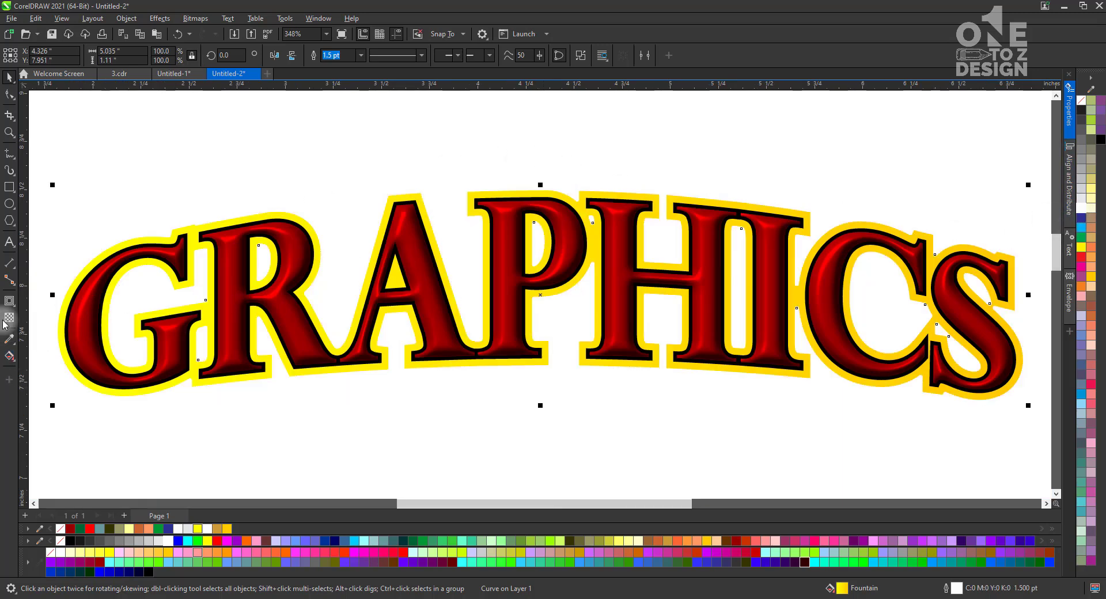
pyautogui.click(9, 302)
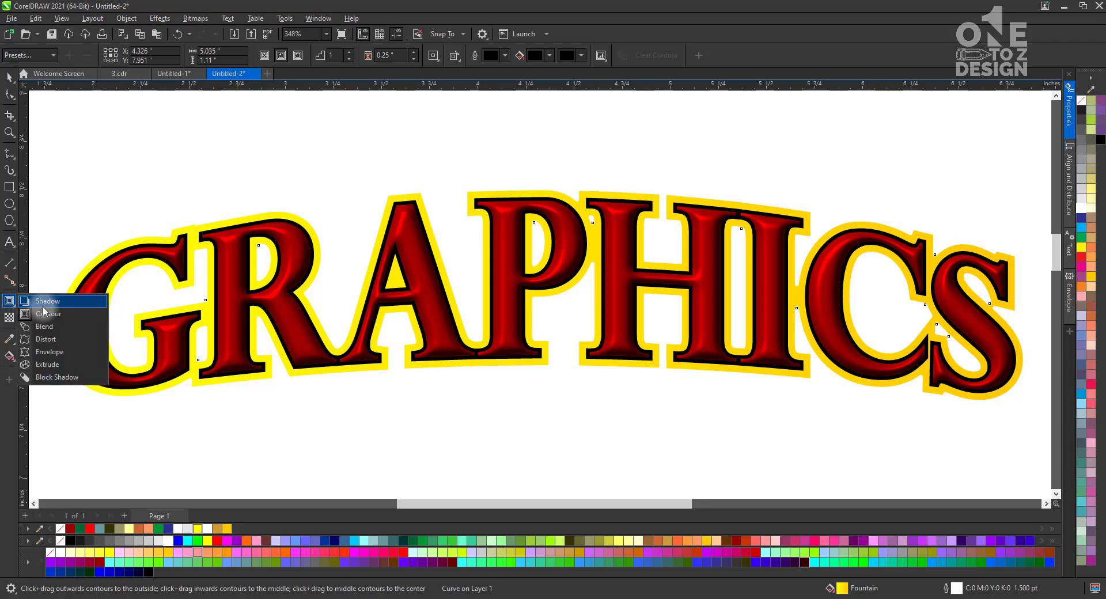
pyautogui.click(48, 305)
pyautogui.moveTo(540, 186); pyautogui.dragTo(551, 423)
pyautogui.moveTo(546, 302); pyautogui.dragTo(549, 363)
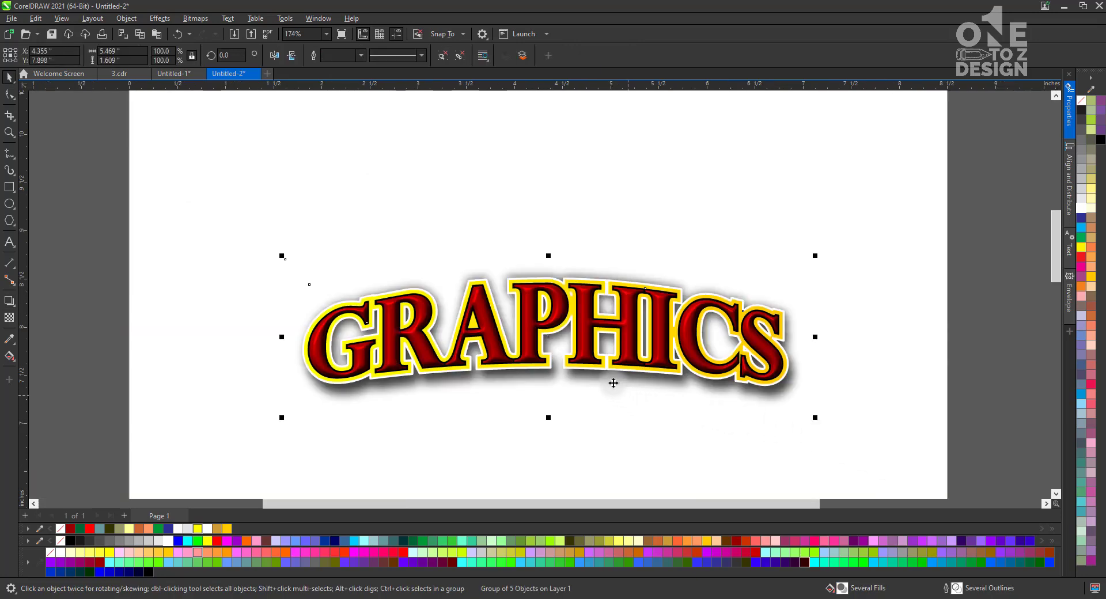
# Move the GRAPHICS group higher on the page and add the artistic text پاکستان beneath it.
pyautogui.moveTo(604, 385); pyautogui.dragTo(599, 268)
pyautogui.click(573, 346)
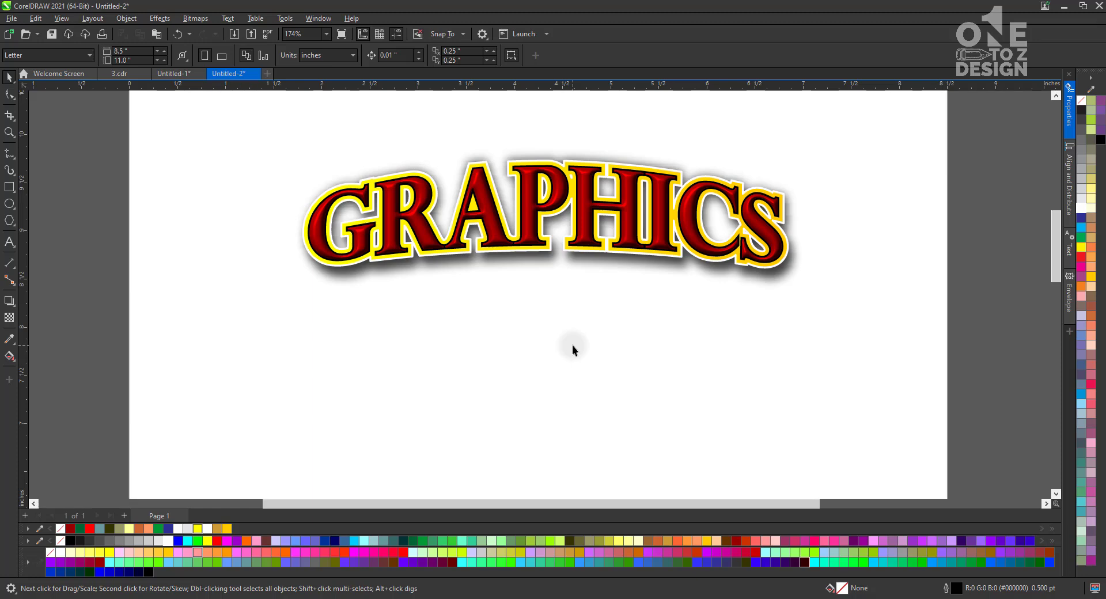
pyautogui.click(9, 242)
pyautogui.click(677, 356)
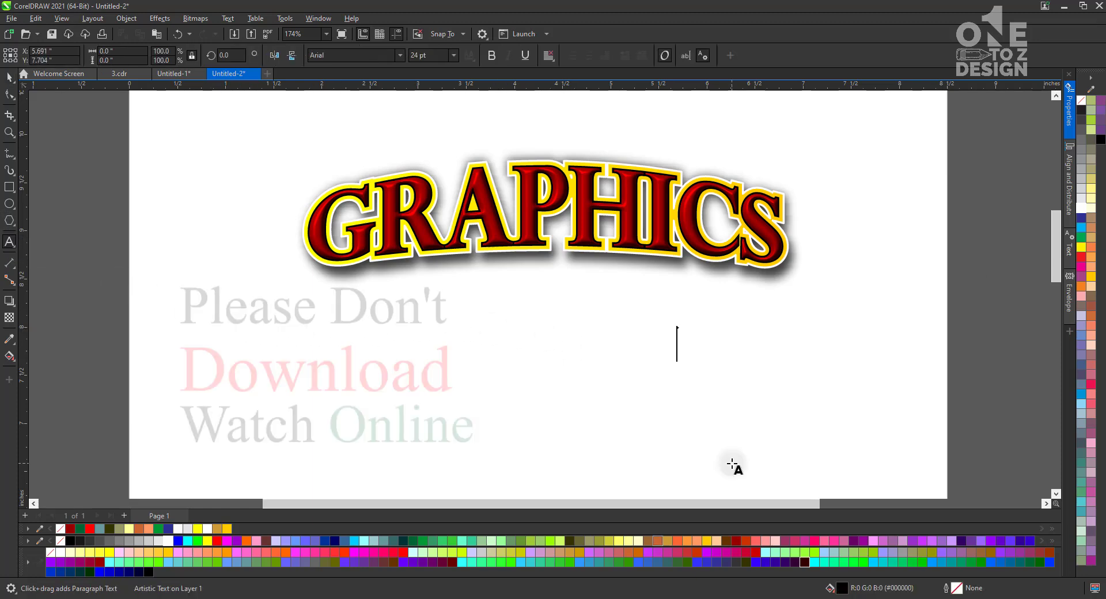
pyautogui.write('ب')
pyautogui.write('اکستان')
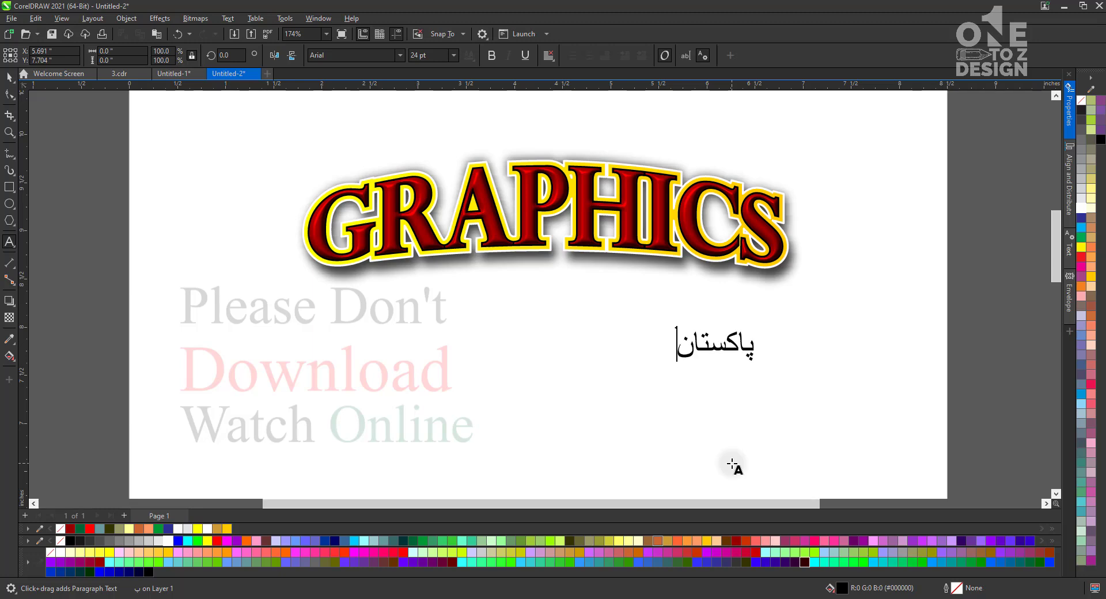
pyautogui.click(7, 84)
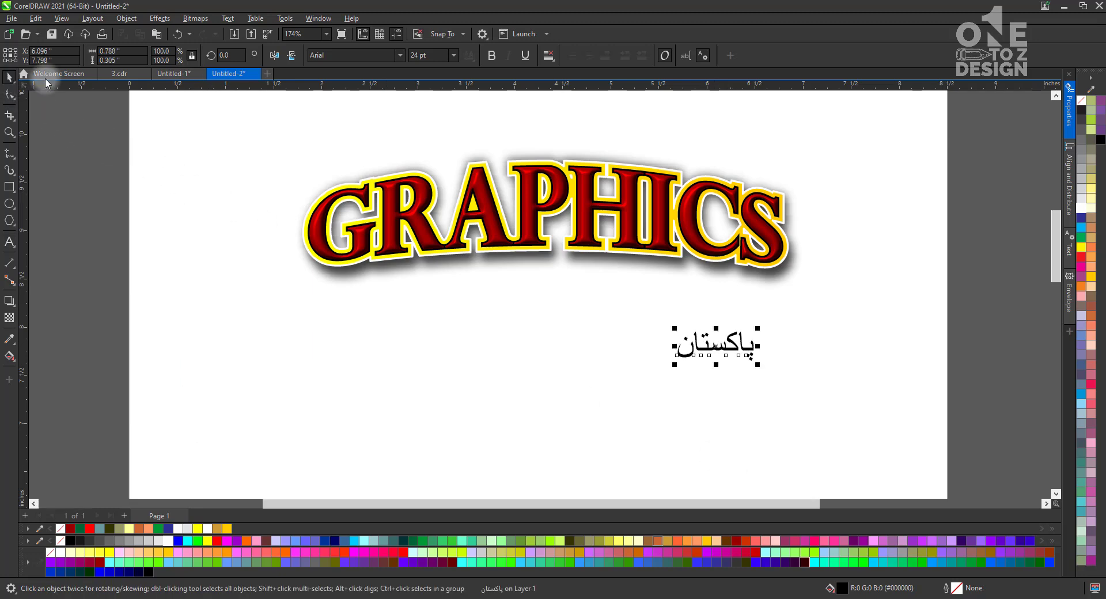
# Set the پاکستان text in Jameel Noori Kasheeda, enlarge it to about 75 pt and centre it below GRAPHICS.
pyautogui.click(400, 56)
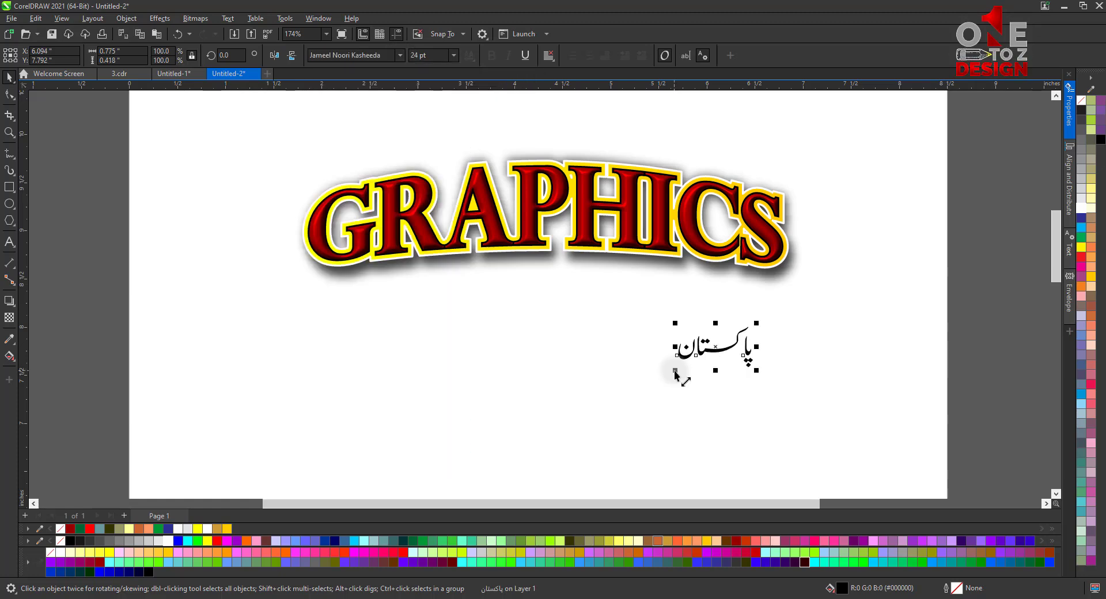
pyautogui.moveTo(676, 371); pyautogui.dragTo(449, 435)
pyautogui.moveTo(656, 386); pyautogui.dragTo(566, 341)
pyautogui.moveTo(669, 393); pyautogui.dragTo(692, 402)
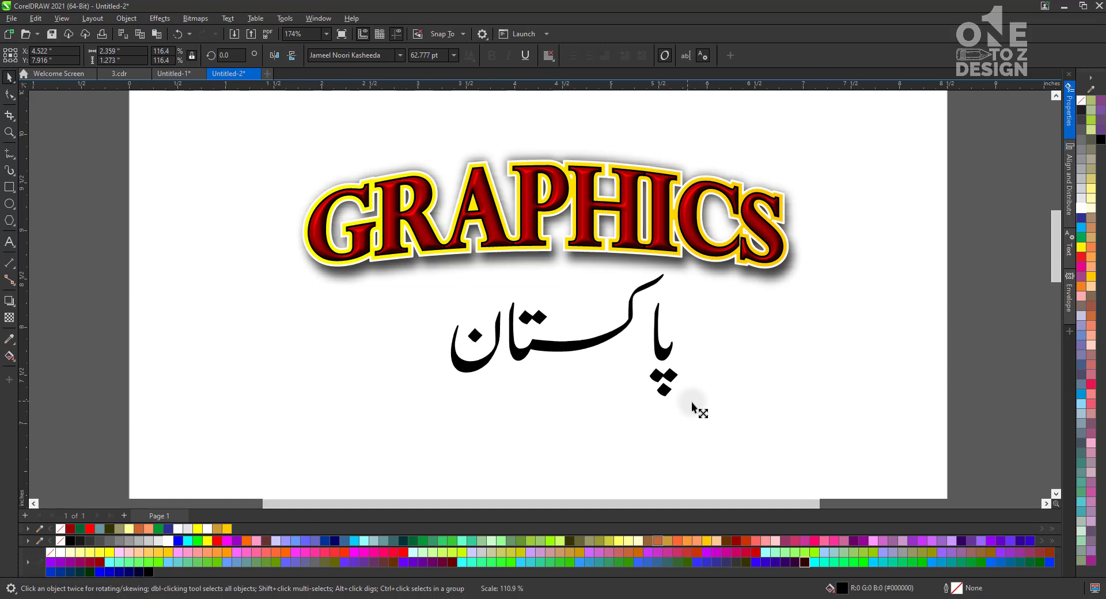
pyautogui.moveTo(661, 367); pyautogui.dragTo(645, 373)
pyautogui.click(720, 360)
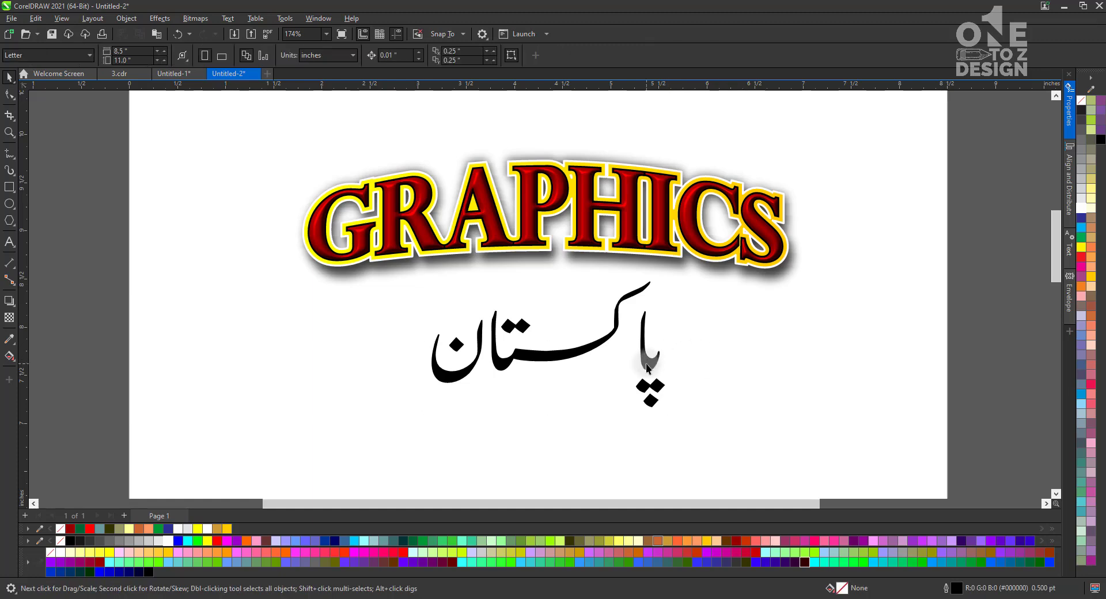
pyautogui.click(645, 364)
pyautogui.click(697, 355)
# Convert the پاکستان text to curves and break it apart into separate pieces.
pyautogui.click(657, 352)
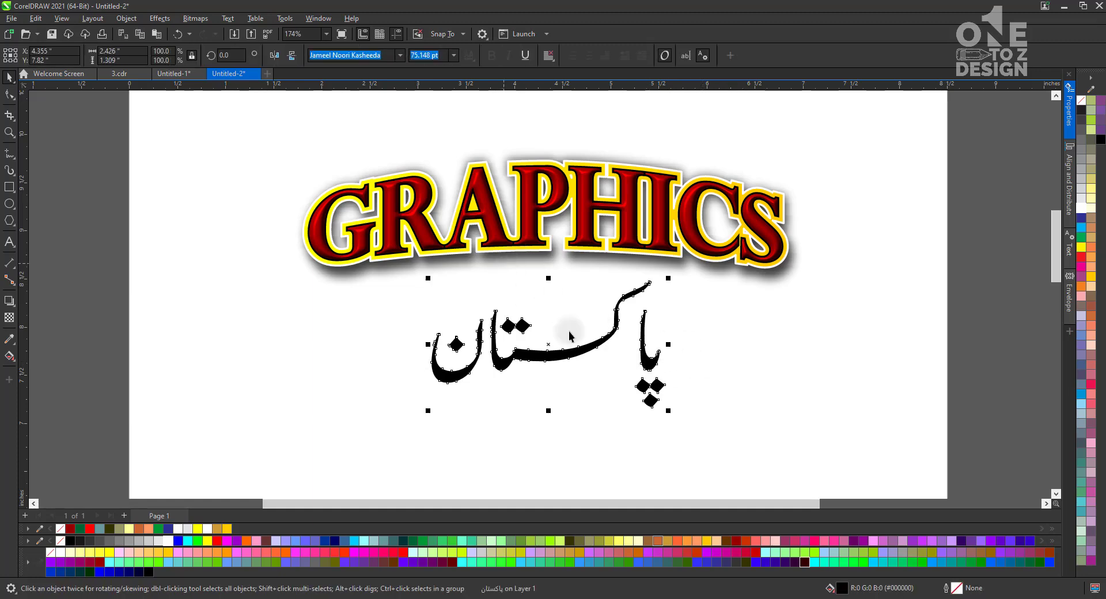
pyautogui.hotkey('ctrl', 'q')
pyautogui.press('F2')
pyautogui.moveTo(710, 256); pyautogui.dragTo(373, 429)
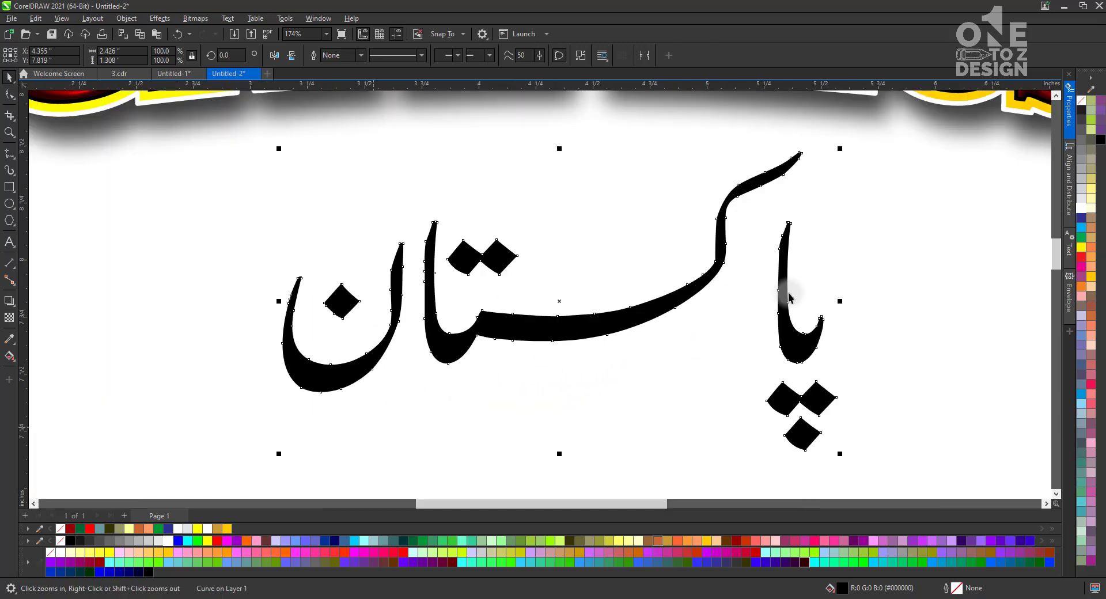
pyautogui.press('space')
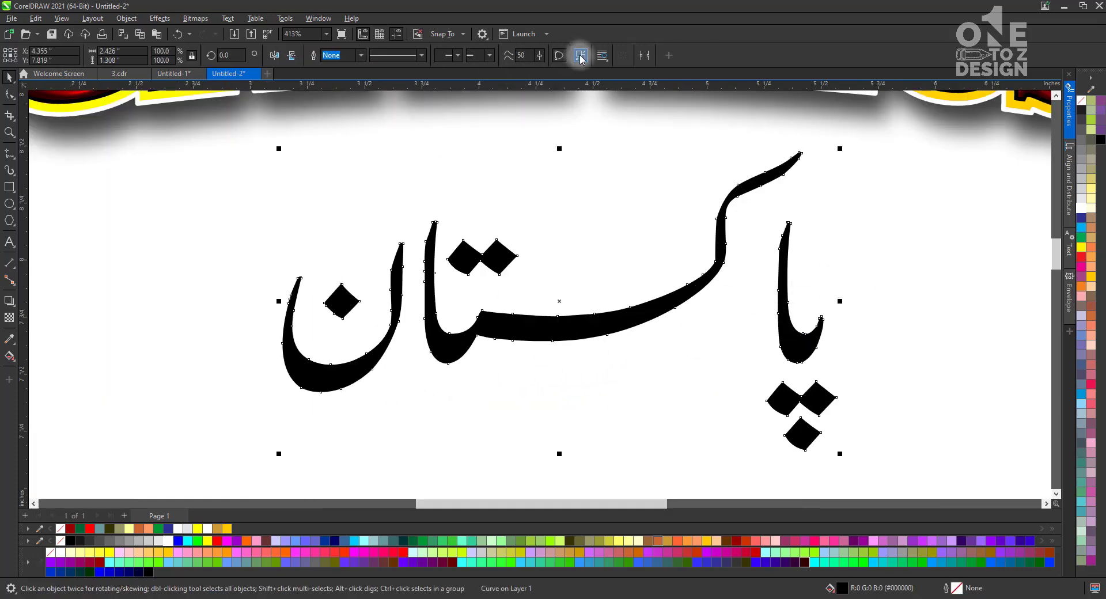
# Nudge the پا letterform with its dots about 0.11 inches up and 0.06 inches left, closer to the neighbouring letter.
pyautogui.moveTo(904, 197); pyautogui.dragTo(734, 462)
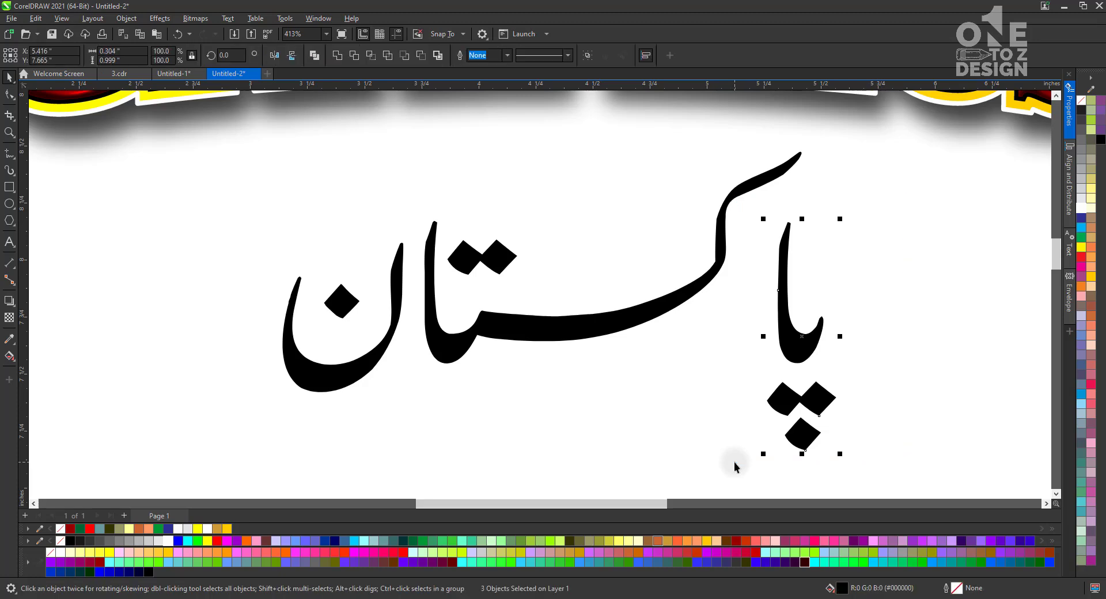
pyautogui.press('Up')
pyautogui.press('Up')
pyautogui.press('Up')
pyautogui.press('Up')
pyautogui.press('Up')
pyautogui.press('Up')
pyautogui.press('Up')
pyautogui.press('Up')
pyautogui.press('Up')
pyautogui.press('Up')
pyautogui.press('Up')
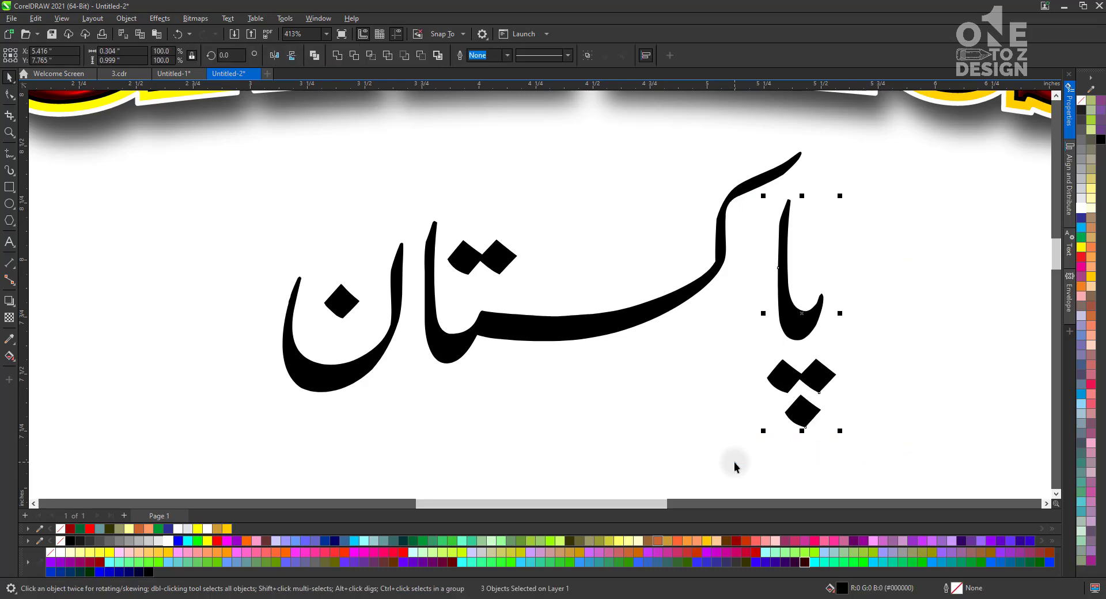
pyautogui.press('Left')
pyautogui.press('Left')
pyautogui.press('Left')
pyautogui.press('Left')
pyautogui.press('Left')
pyautogui.press('Left')
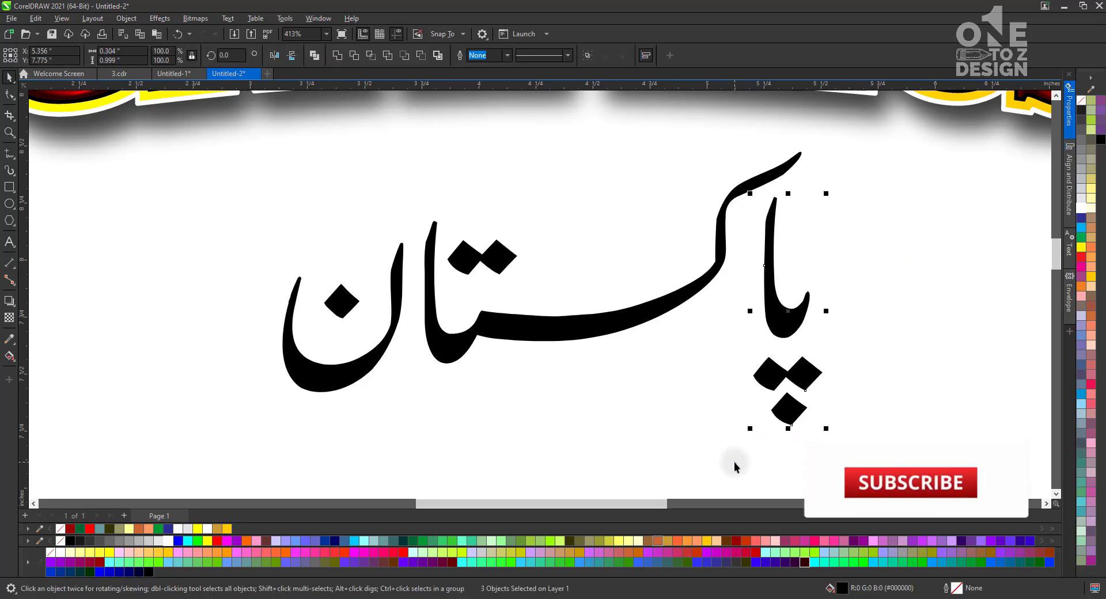
# Nudge the three dots beneath پا up closer to the letterform and 0.01 inches right.
pyautogui.moveTo(859, 342); pyautogui.dragTo(720, 431)
pyautogui.press('Up')
pyautogui.press('Right')
pyautogui.press('Up')
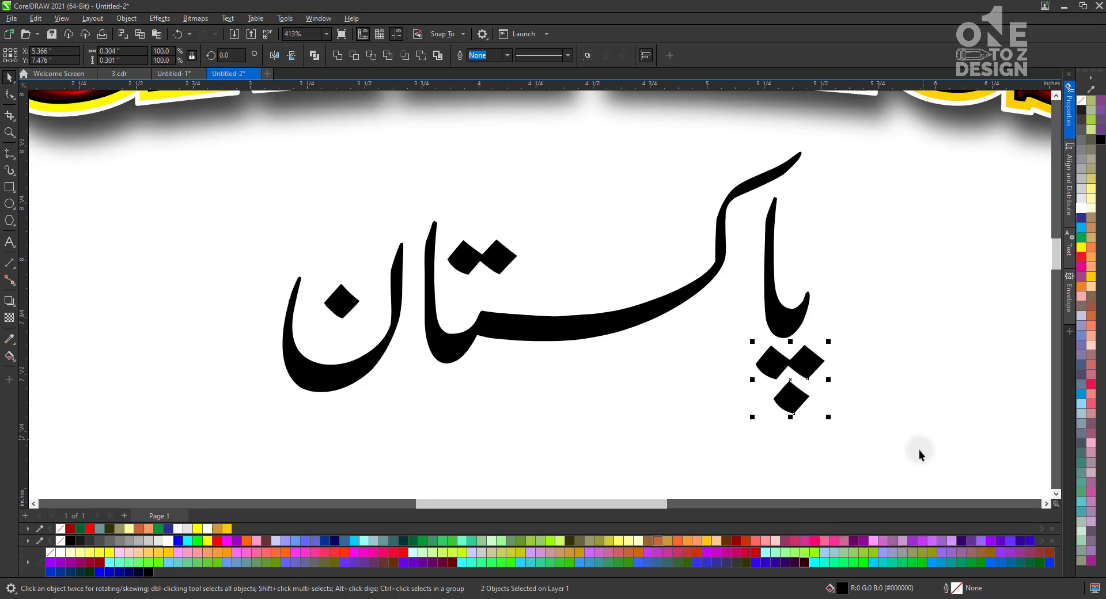
# Nudge all پاکستان pieces except the final ن and its dot slightly left to tighten the gap.
pyautogui.moveTo(920, 441); pyautogui.dragTo(402, 125)
pyautogui.press('Left')
pyautogui.press('Left')
pyautogui.press('Left')
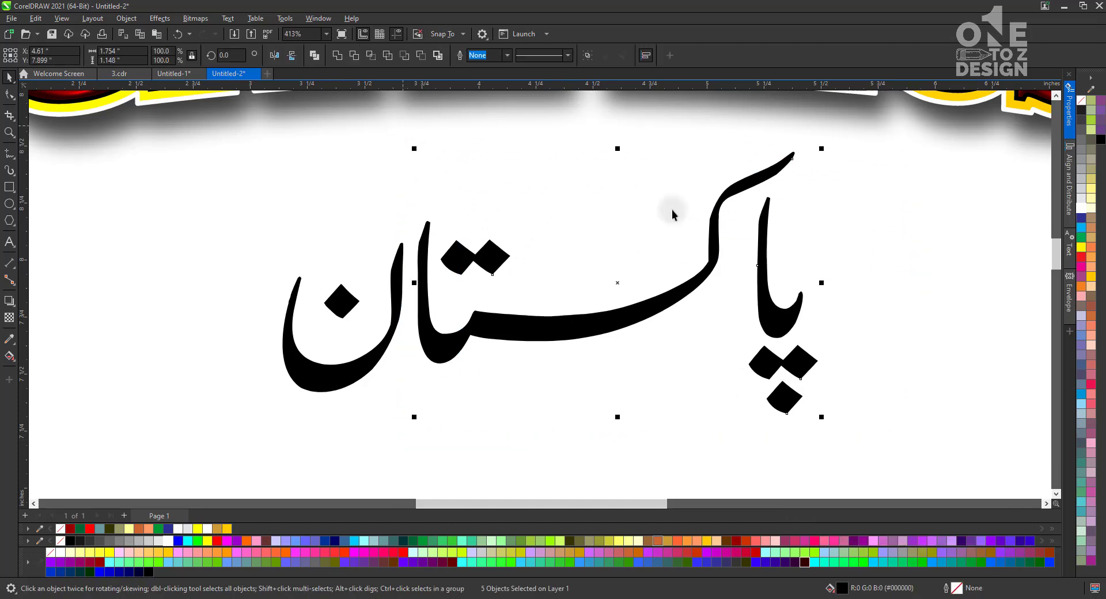
# Weld all seven pieces of the پاکستان lettering into one curve.
pyautogui.click(906, 383)
pyautogui.moveTo(887, 440); pyautogui.dragTo(196, 132)
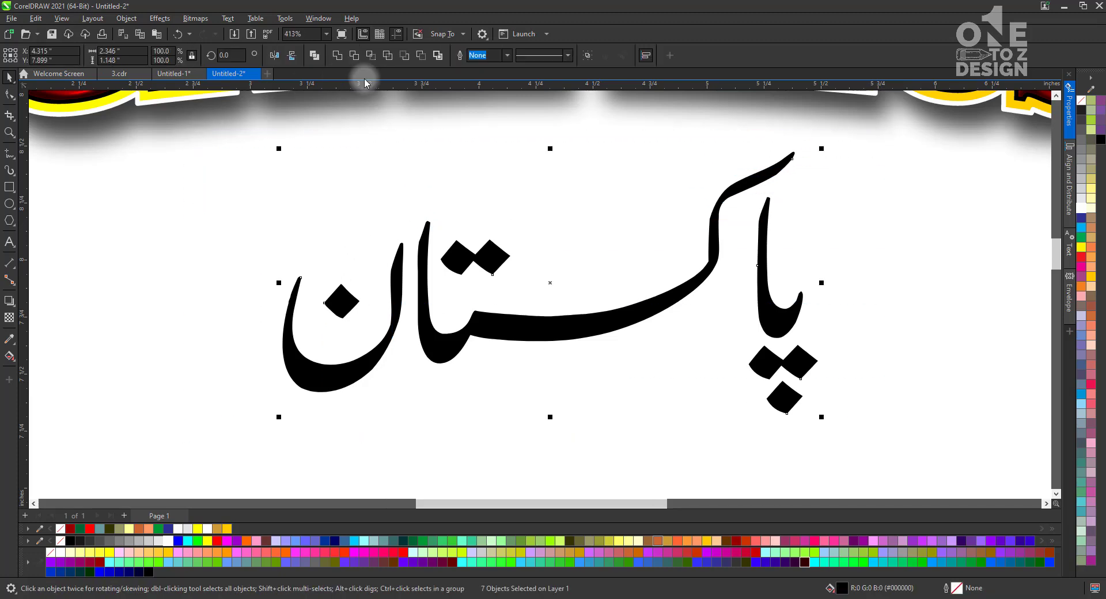
pyautogui.click(337, 56)
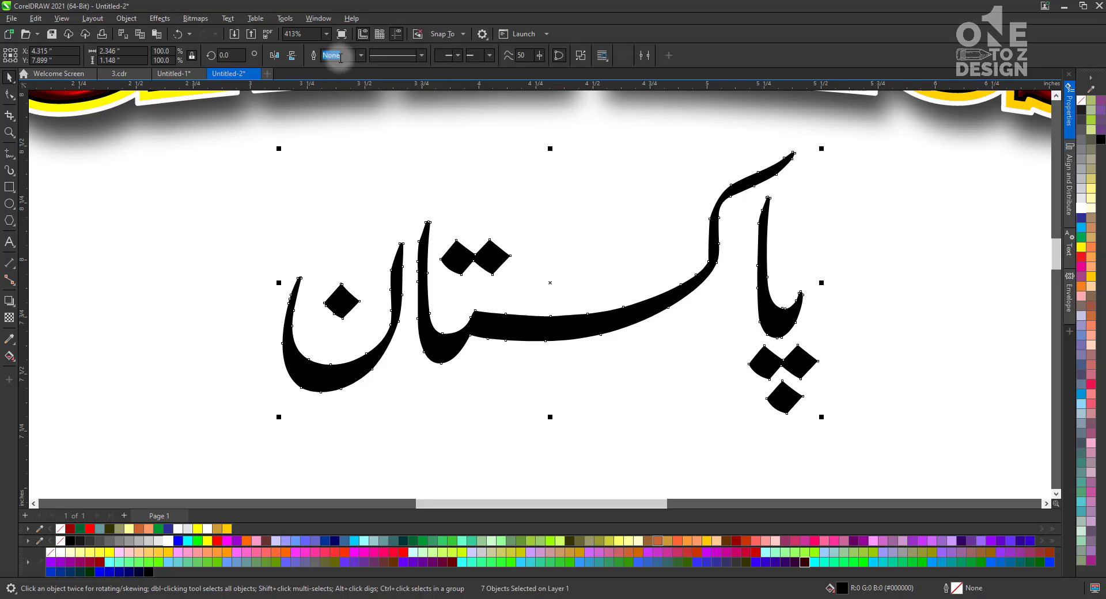
# Fill the welded پاکستان curve with dark green #006633 and place a duplicate to its lower left.
pyautogui.click(583, 323)
pyautogui.click(414, 541)
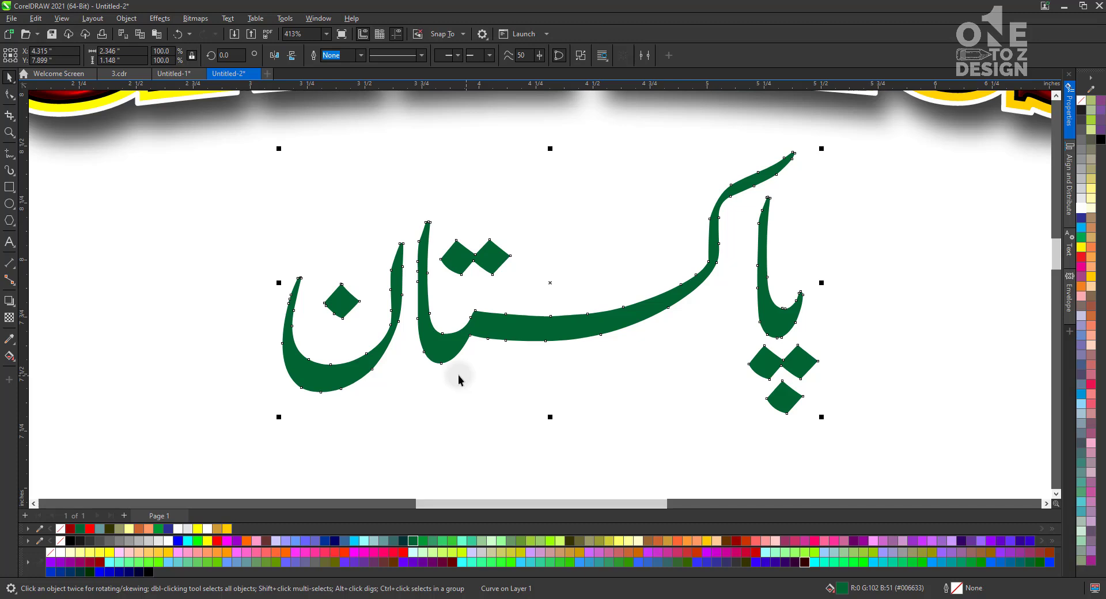
pyautogui.click(444, 413)
pyautogui.click(507, 319)
pyautogui.scroll(-2, 625, 310)
pyautogui.moveTo(627, 314); pyautogui.dragTo(301, 357)
# Start the Plastic texture effect on the original پاکستان curve, keeping the lettering unobstructed for preview.
pyautogui.press('z')
pyautogui.moveTo(819, 217); pyautogui.dragTo(420, 386)
pyautogui.press('space')
pyautogui.click(515, 354)
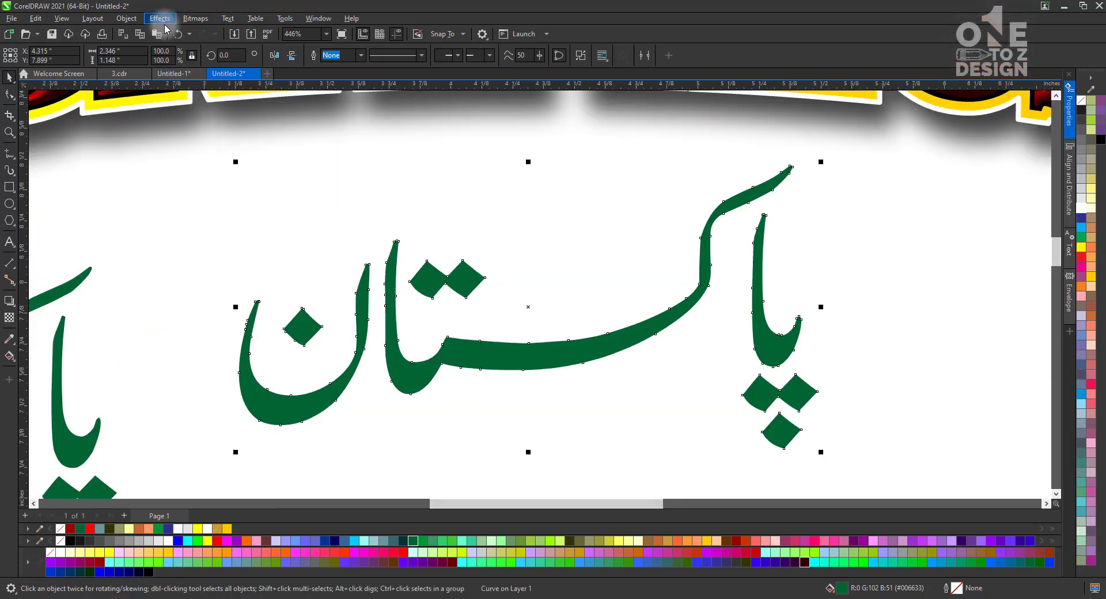
pyautogui.click(160, 18)
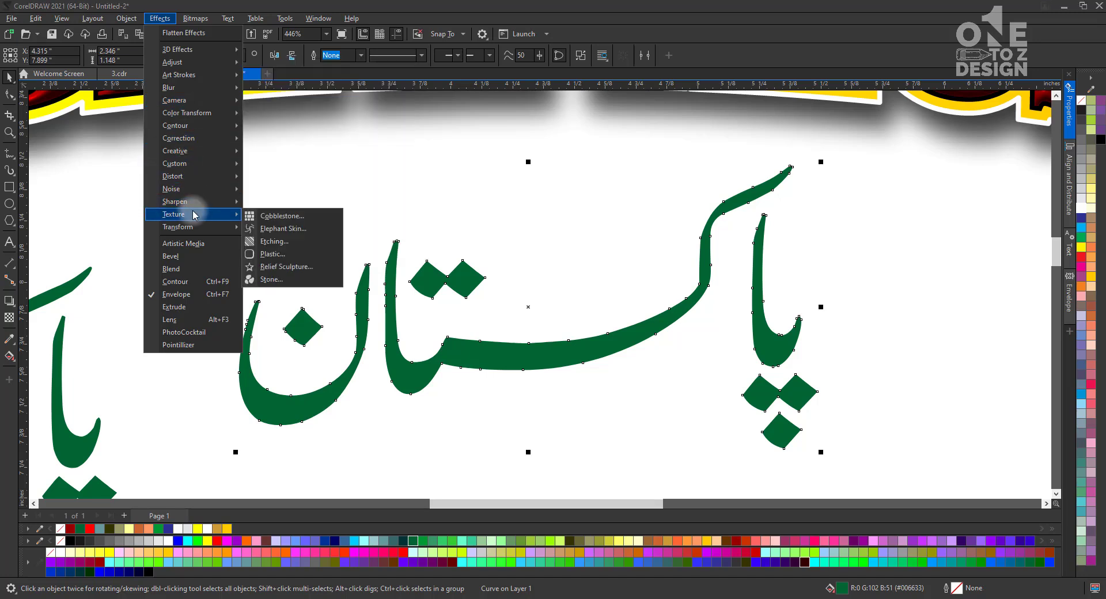
pyautogui.click(287, 254)
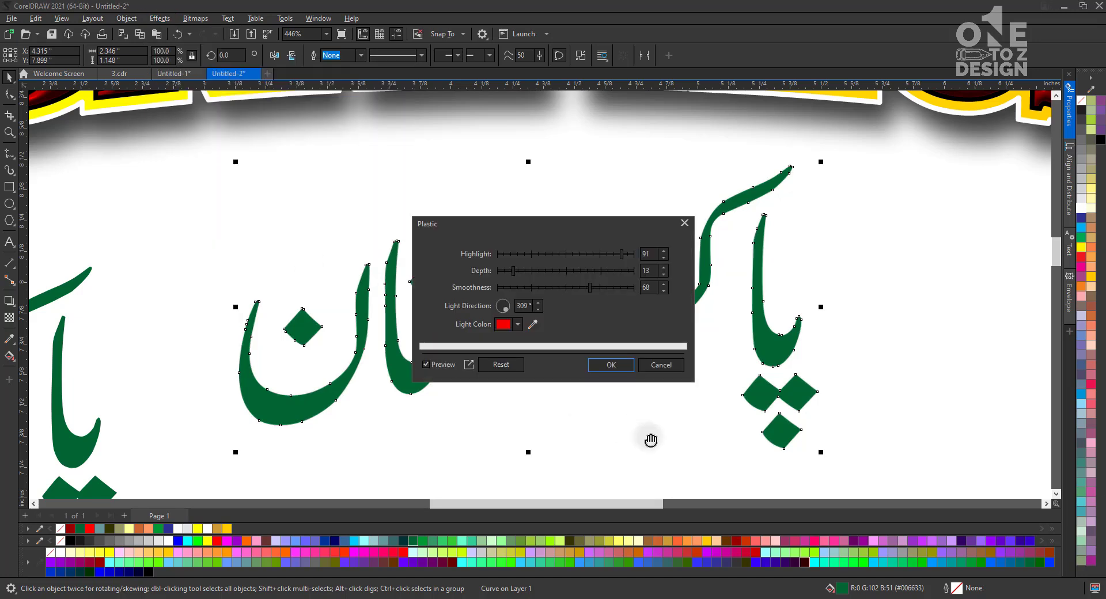
pyautogui.moveTo(535, 222); pyautogui.dragTo(424, 76)
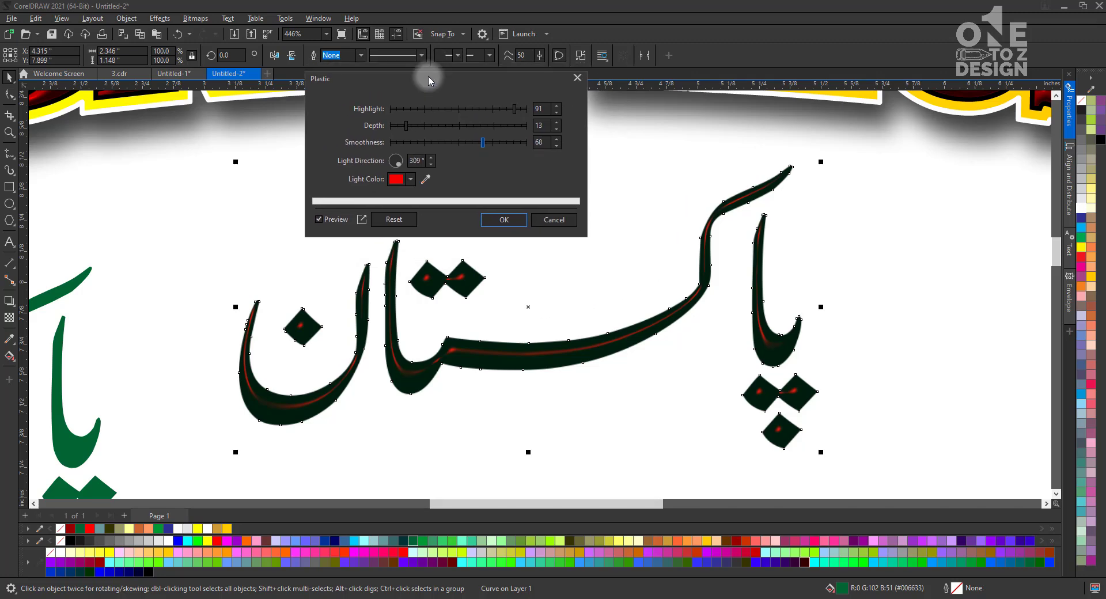
# Change the Plastic effect's light colour to bright green #0CF514.
pyautogui.click(398, 181)
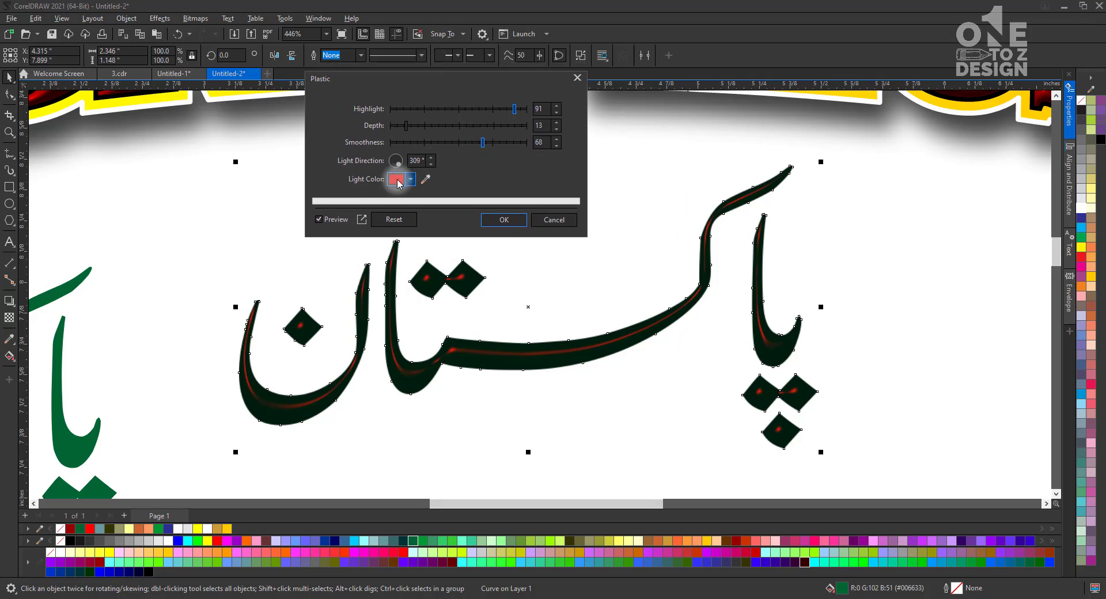
pyautogui.click(413, 182)
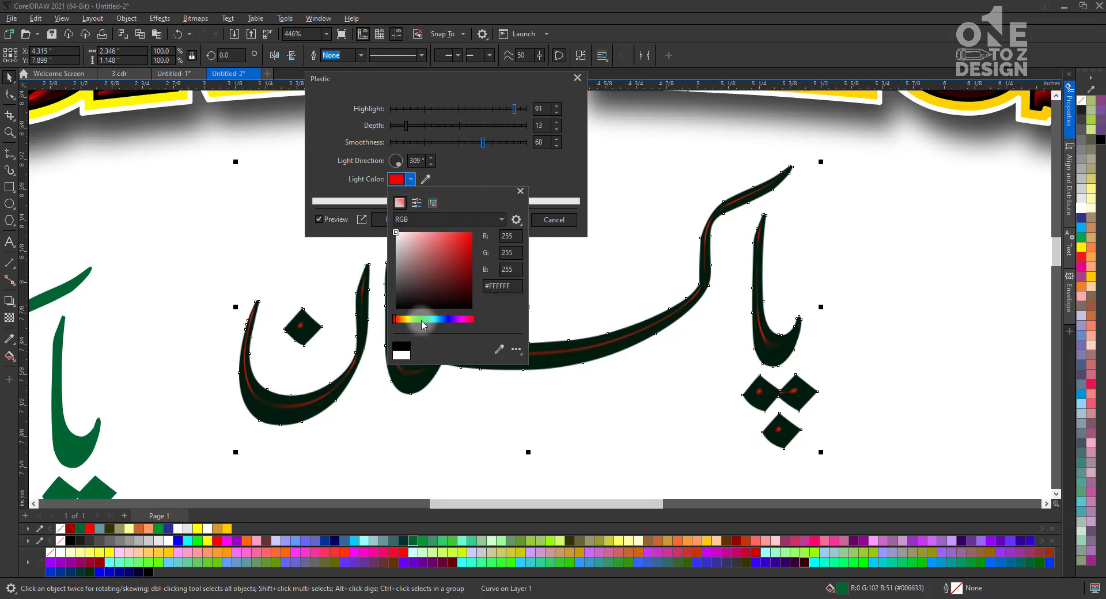
pyautogui.click(421, 319)
pyautogui.click(499, 349)
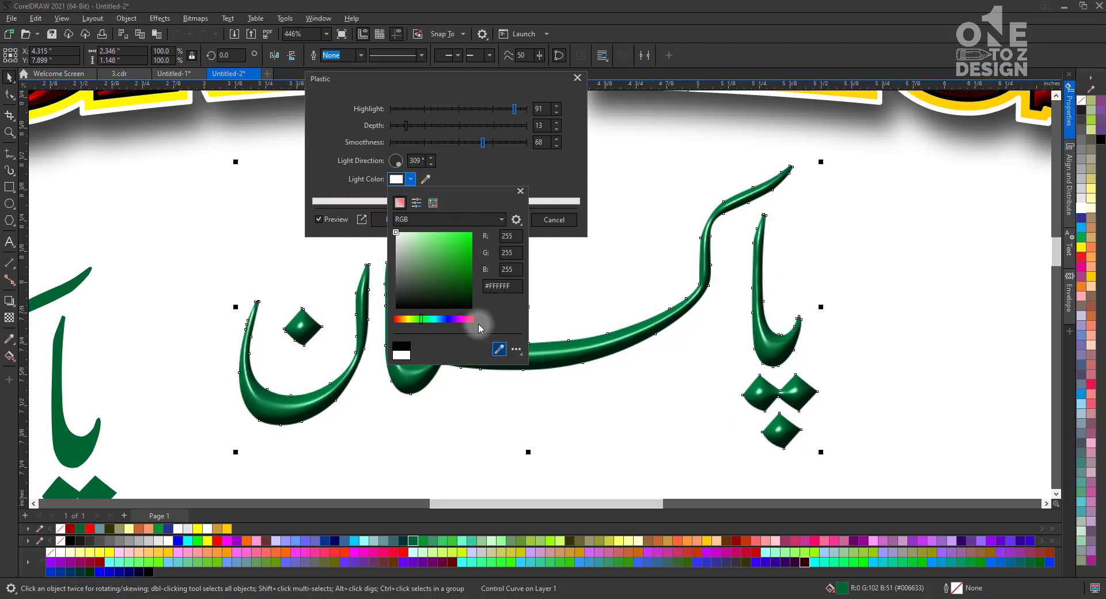
pyautogui.moveTo(436, 299)
pyautogui.mouseDown()
pyautogui.moveTo(420, 248)
pyautogui.moveTo(469, 238)
pyautogui.mouseUp()
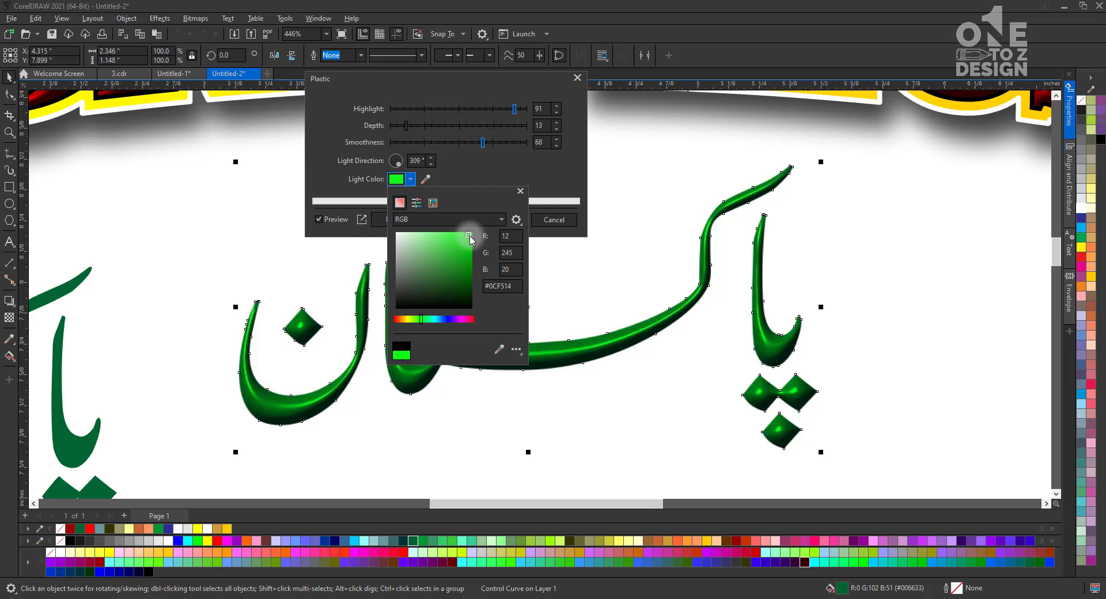
pyautogui.click(520, 167)
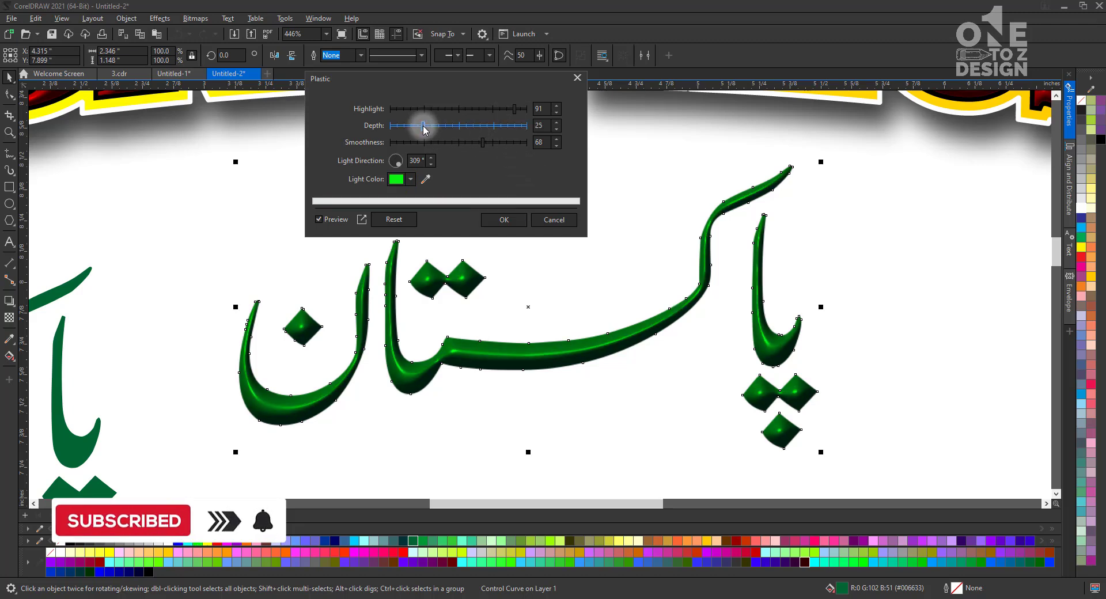
# Set the Plastic effect's depth to 12 and smoothness to 49, and apply it to the پاکستان lettering.
pyautogui.moveTo(409, 128); pyautogui.dragTo(407, 129)
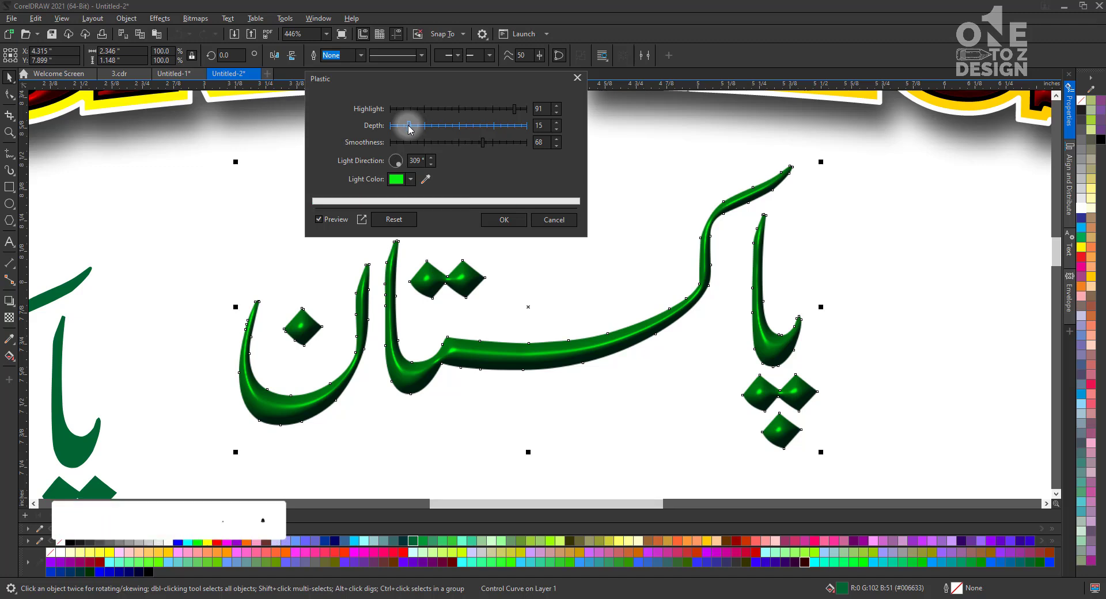
pyautogui.moveTo(483, 142); pyautogui.dragTo(458, 143)
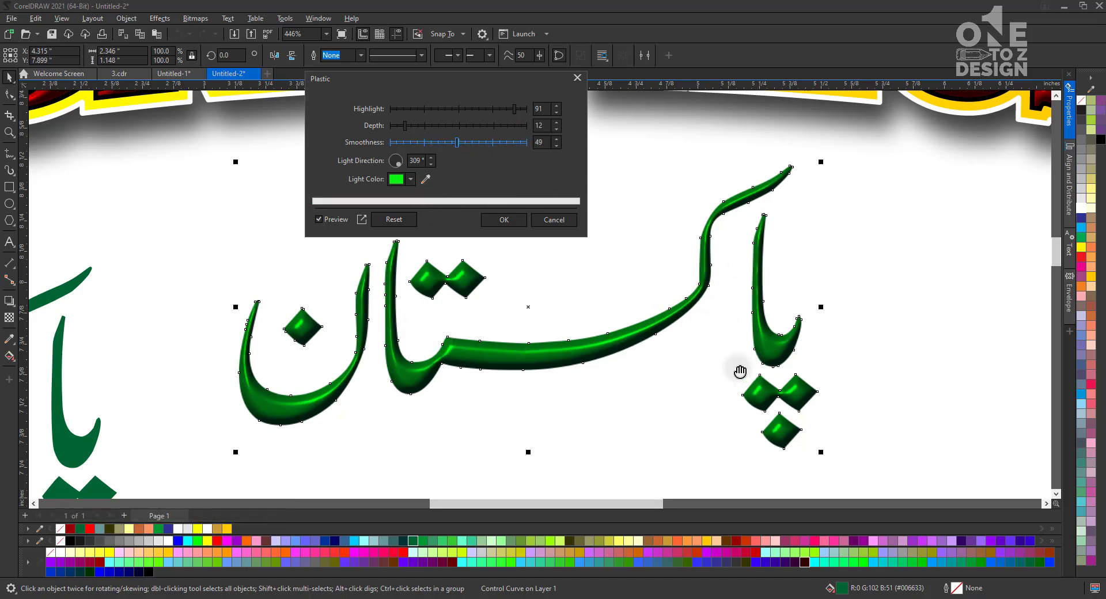
pyautogui.click(505, 222)
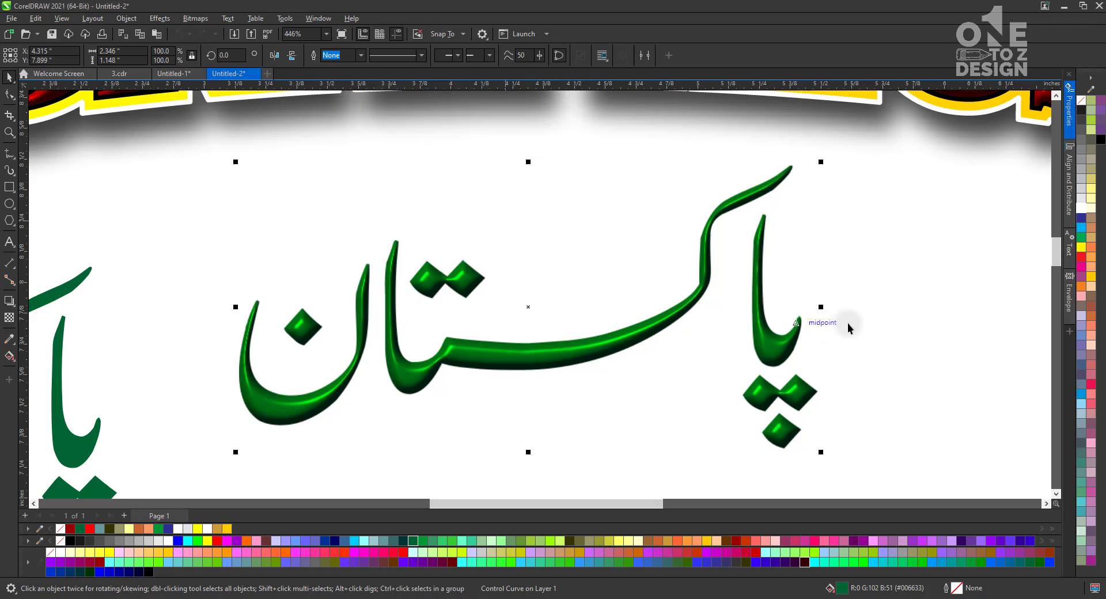
pyautogui.click(885, 311)
pyautogui.scroll(-3, 437, 369)
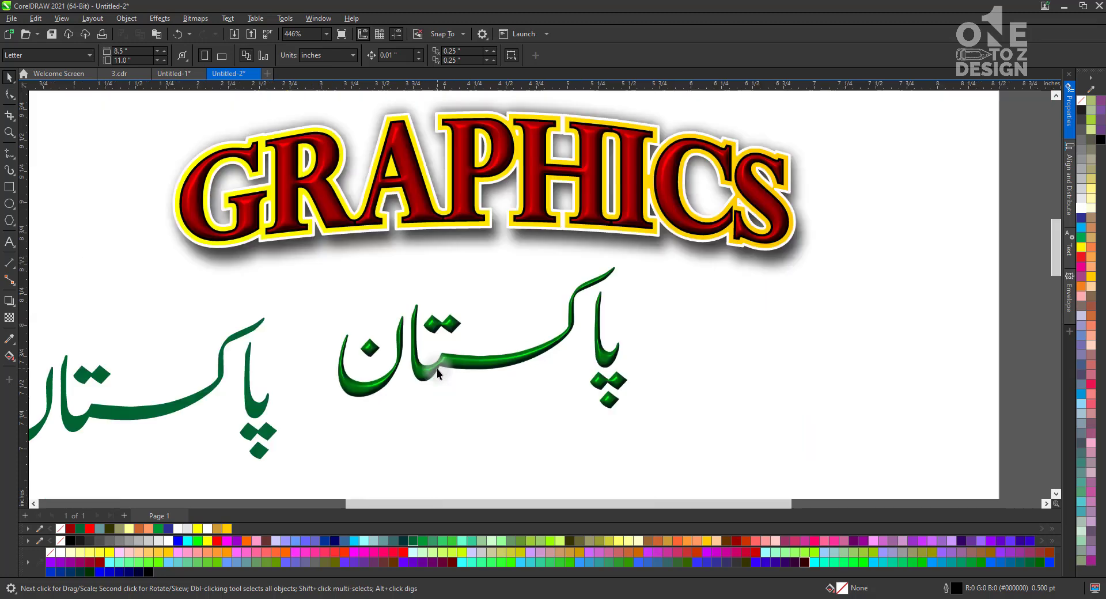
# Move the flat green پاکستان copy slightly up and right, to about X 1.829 and Y 7.577 inches.
pyautogui.click(247, 416)
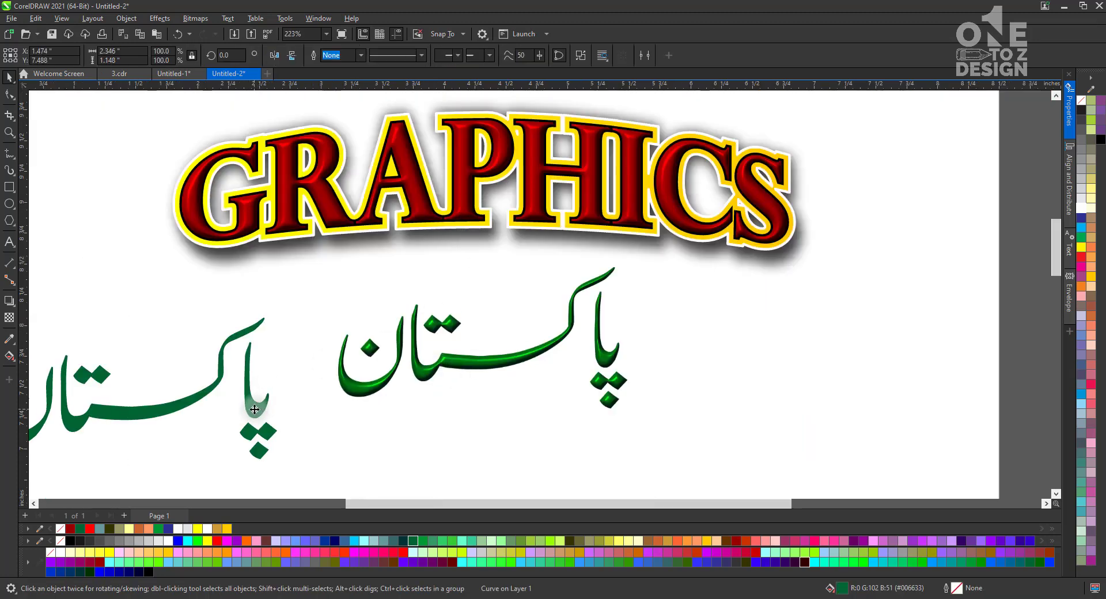
pyautogui.moveTo(247, 416); pyautogui.dragTo(299, 395)
pyautogui.hscroll(-3, 298, 396)
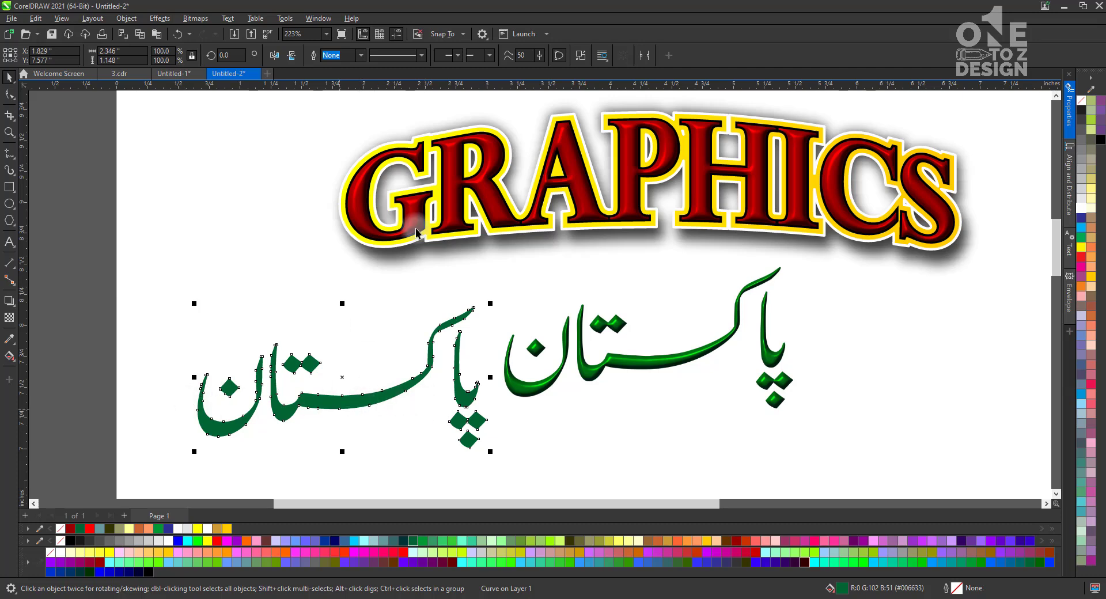
# Give the flat پاکستان copy an 8 pt outline in 20% black, placed behind the fill.
pyautogui.rightClick(168, 542)
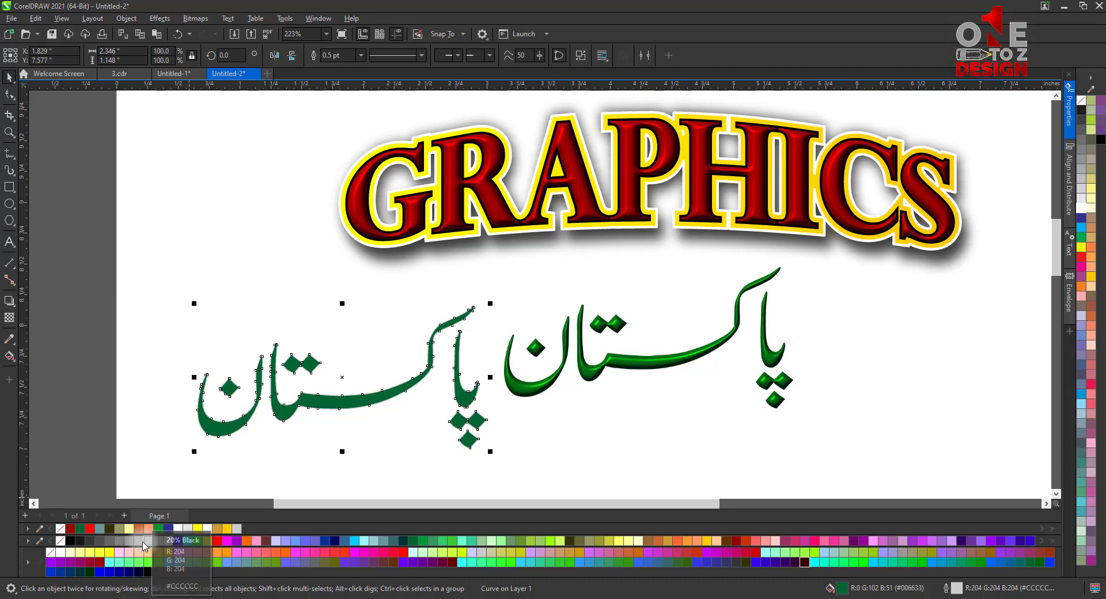
pyautogui.click(360, 55)
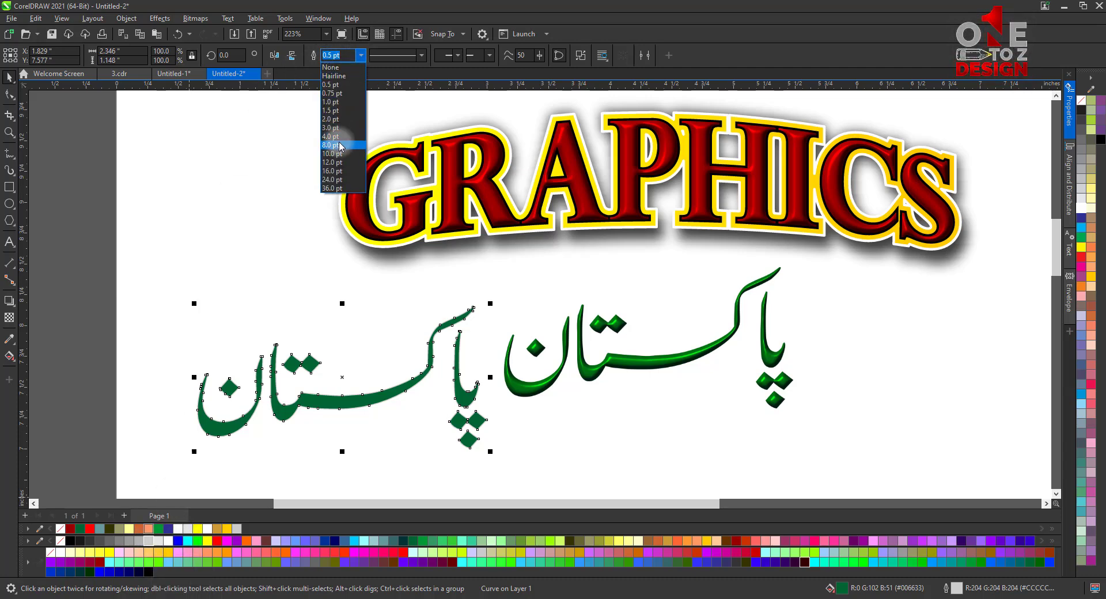
pyautogui.click(339, 144)
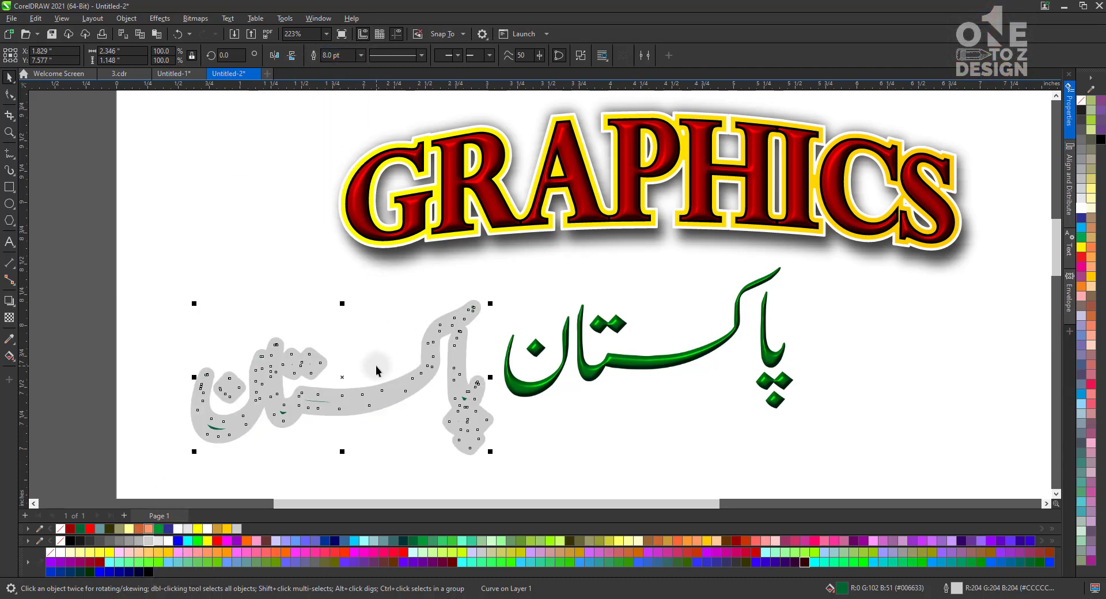
pyautogui.press('F12')
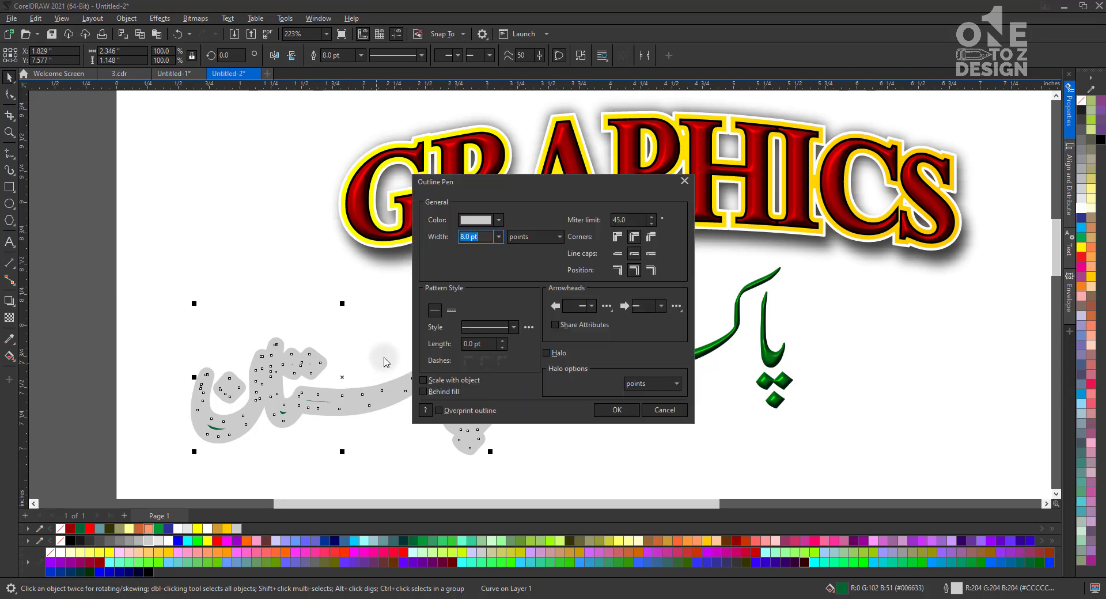
pyautogui.click(444, 393)
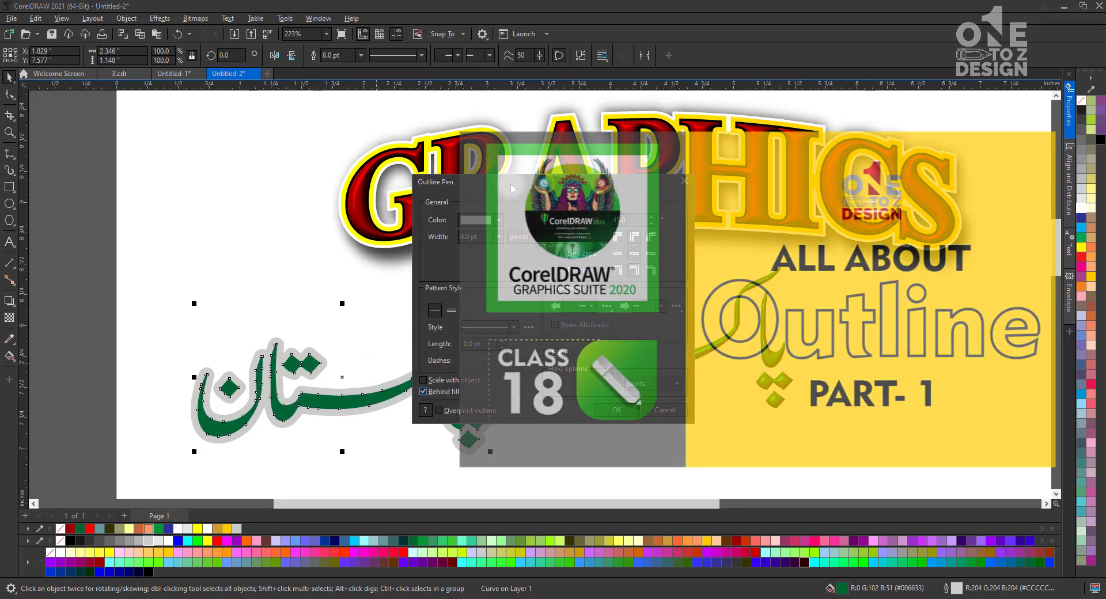
pyautogui.click(617, 410)
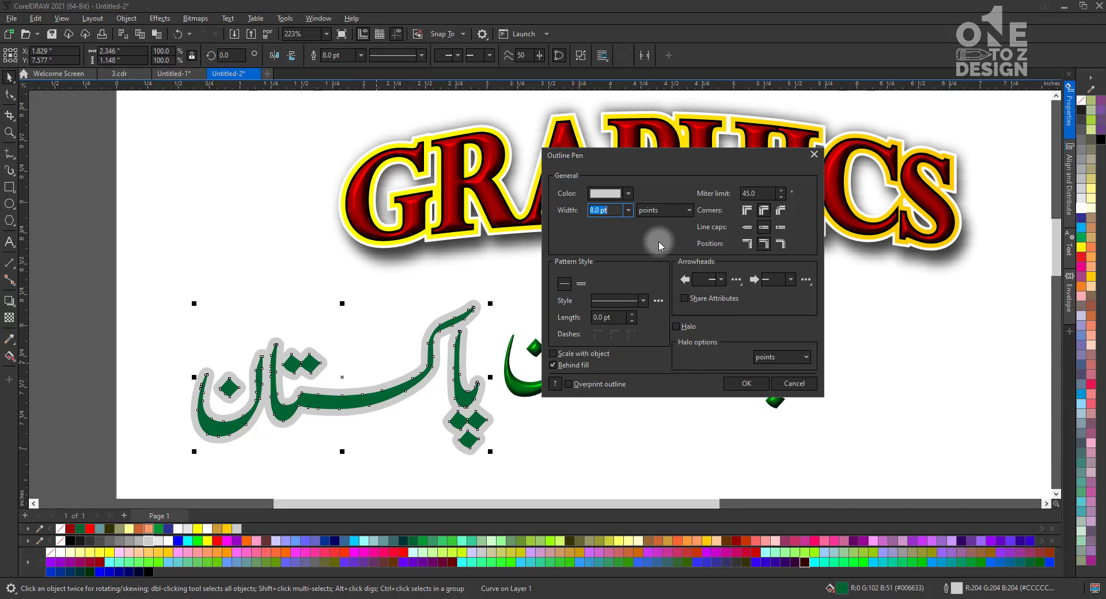
# Try a 4 pt outline width on the flat پاکستان copy, and settle on 6 pt.
pyautogui.click(628, 209)
pyautogui.click(612, 292)
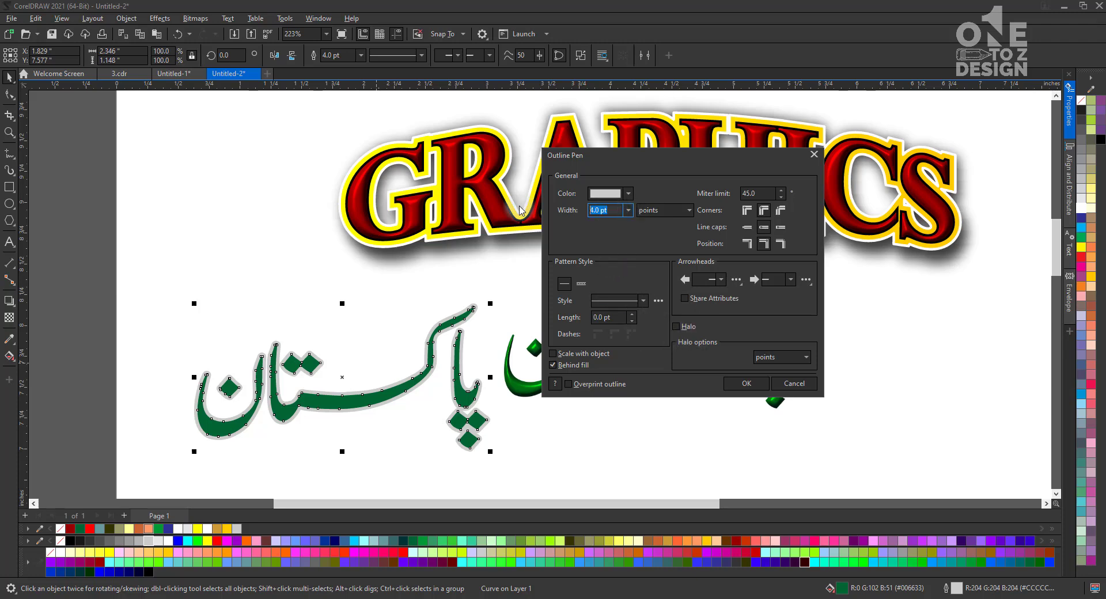
pyautogui.press('Return')
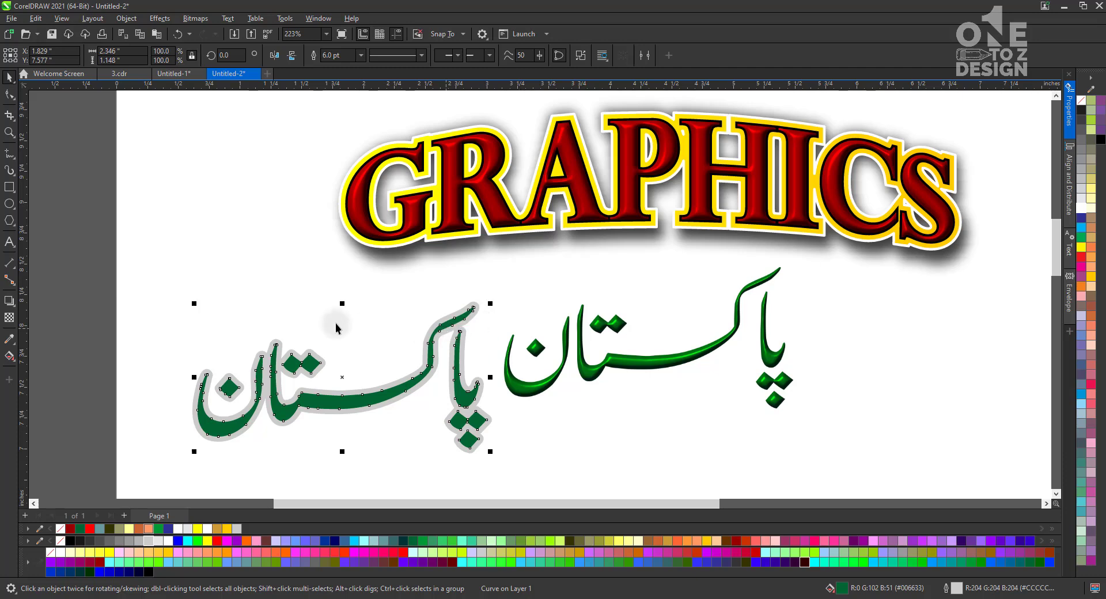
pyautogui.click(351, 336)
pyautogui.click(371, 389)
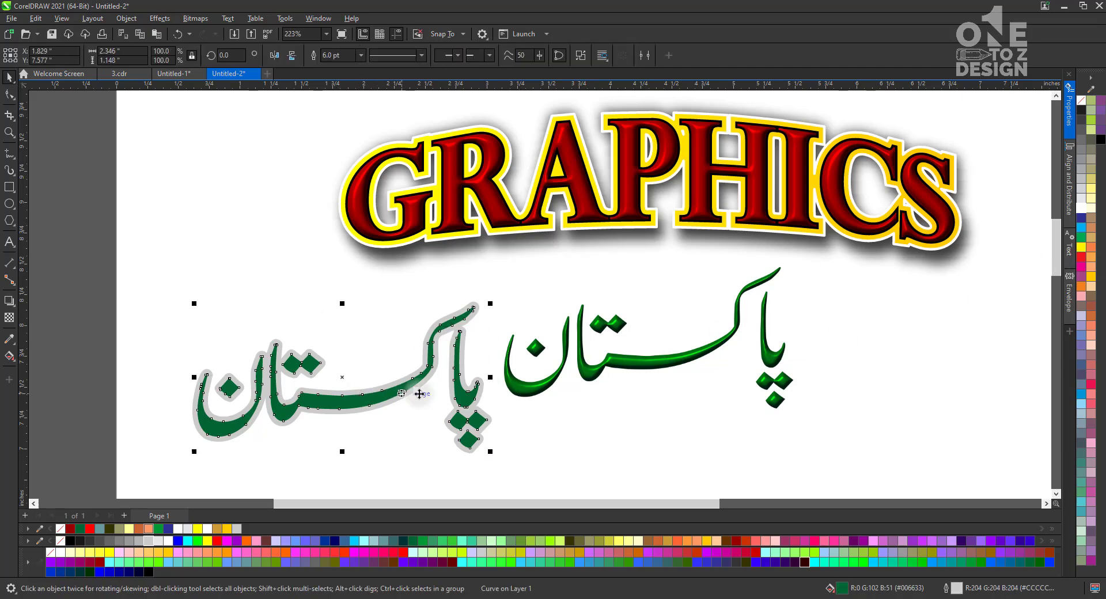
# Bring the glossy پاکستان lettering to the front of the layer.
pyautogui.click(524, 386)
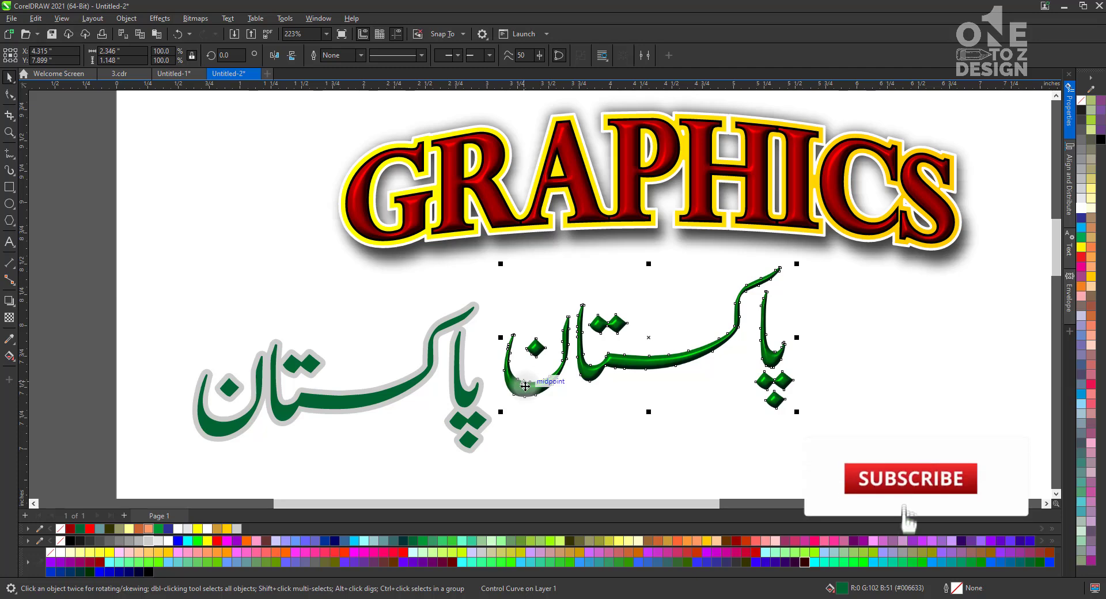
pyautogui.rightClick(523, 385)
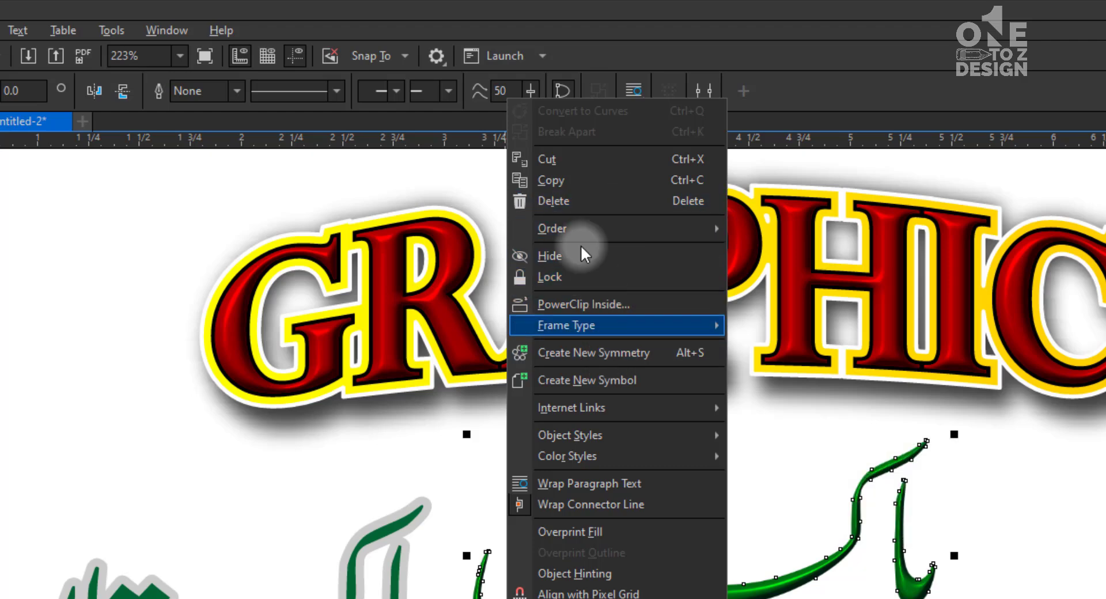
pyautogui.moveTo(597, 228)
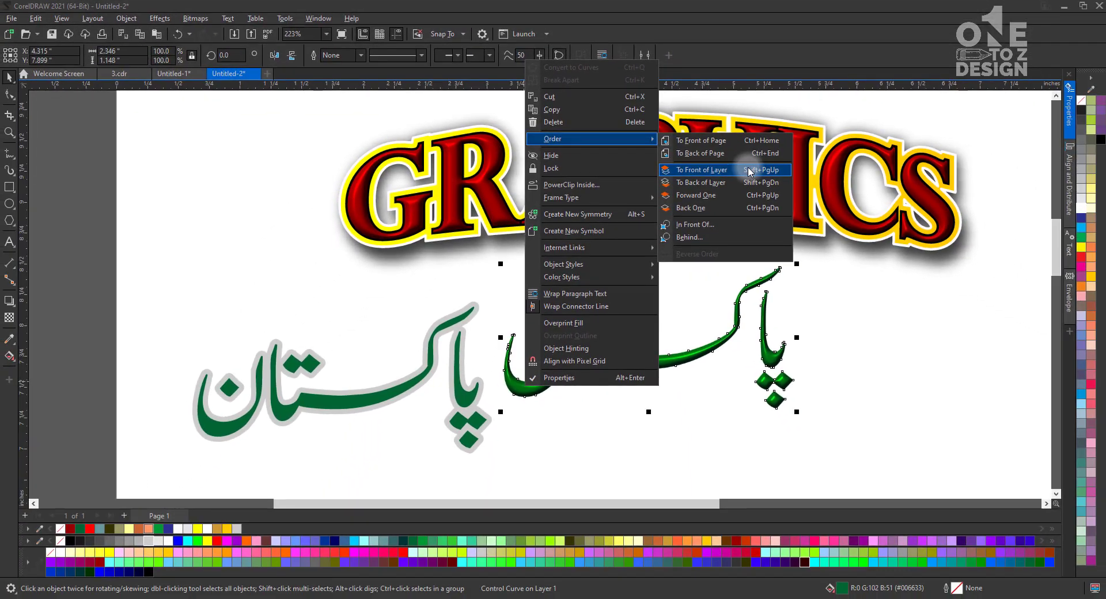
pyautogui.click(750, 172)
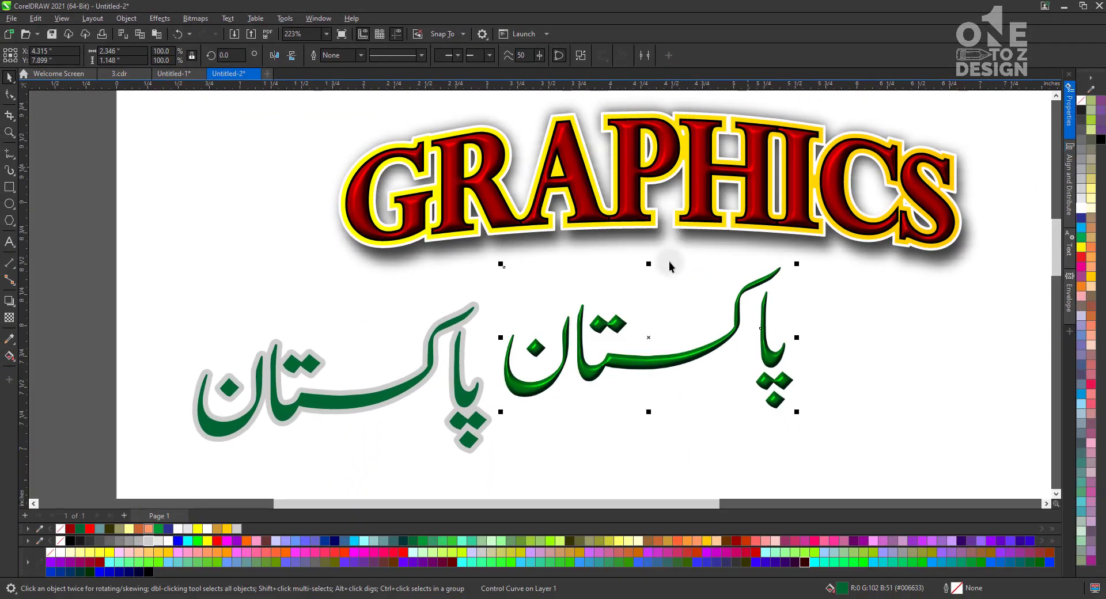
# Align the glossy پاکستان lettering with the grey-outlined copy, centred both horizontally and vertically.
pyautogui.click(576, 389)
pyautogui.click(580, 375)
pyautogui.keyDown('shift'); pyautogui.click(462, 398); pyautogui.keyUp('shift')
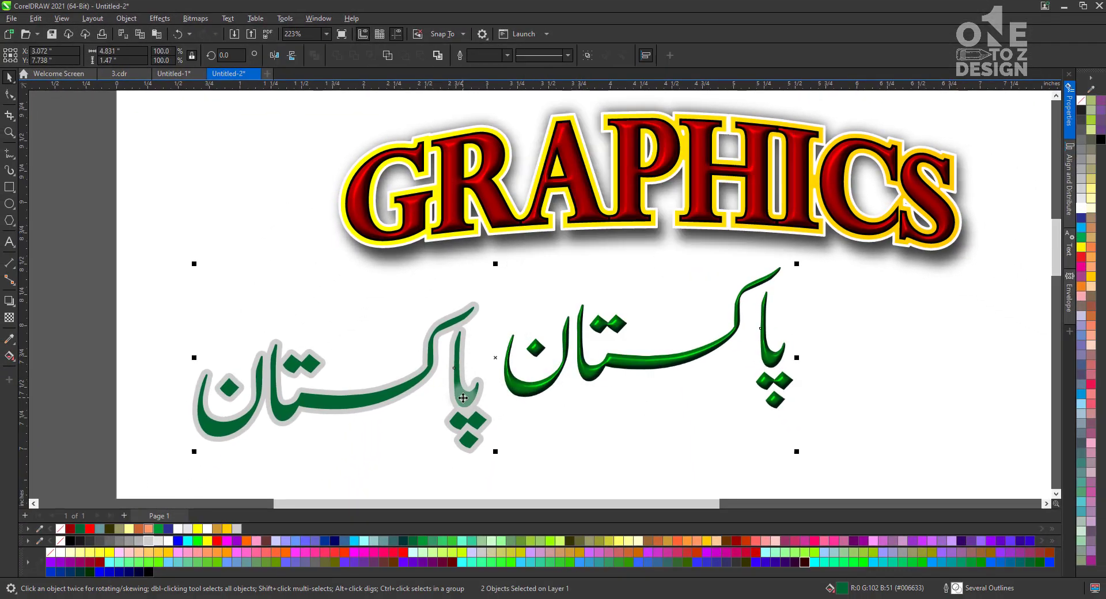
pyautogui.press('c')
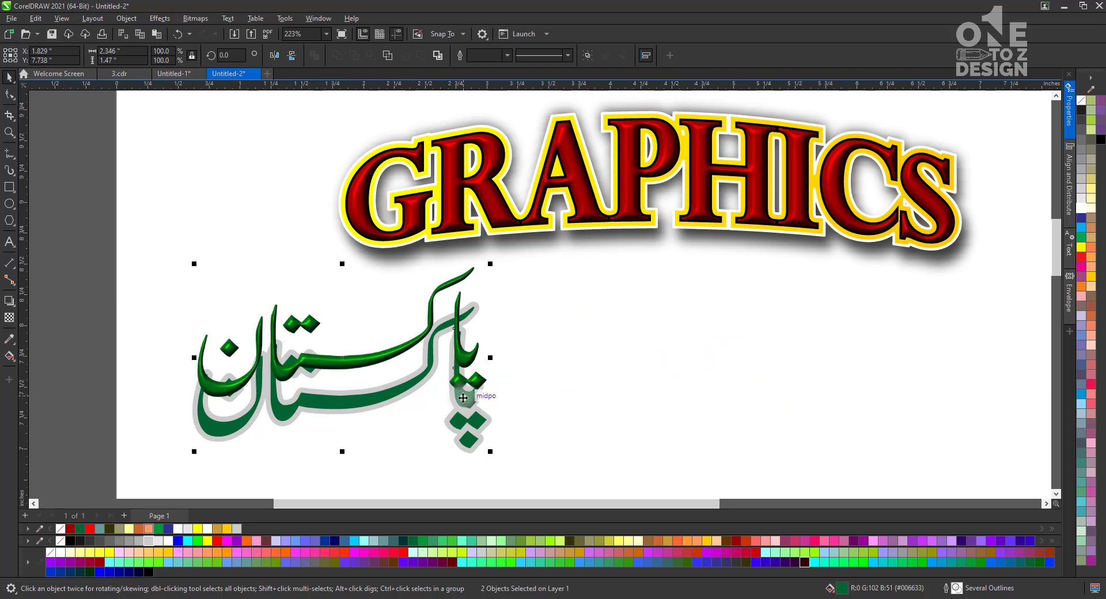
pyautogui.press('e')
# Move the stacked پاکستان lettering beneath the GRAPHICS text, to about X 4.269 and Y 7.731 inches.
pyautogui.click(516, 346)
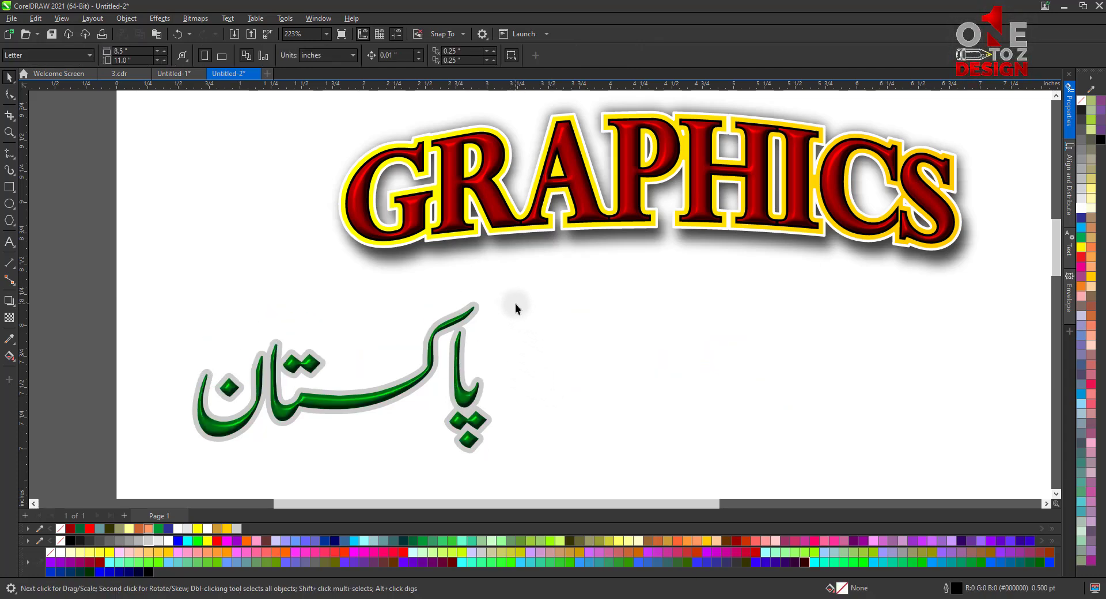
pyautogui.moveTo(542, 253); pyautogui.dragTo(241, 452)
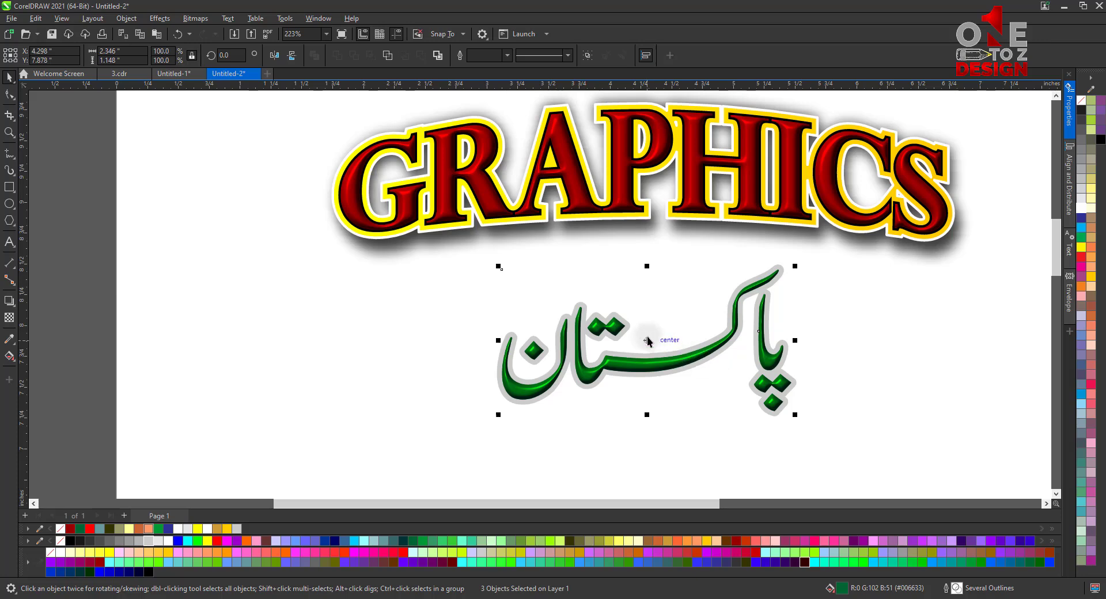
pyautogui.moveTo(647, 340); pyautogui.dragTo(643, 358)
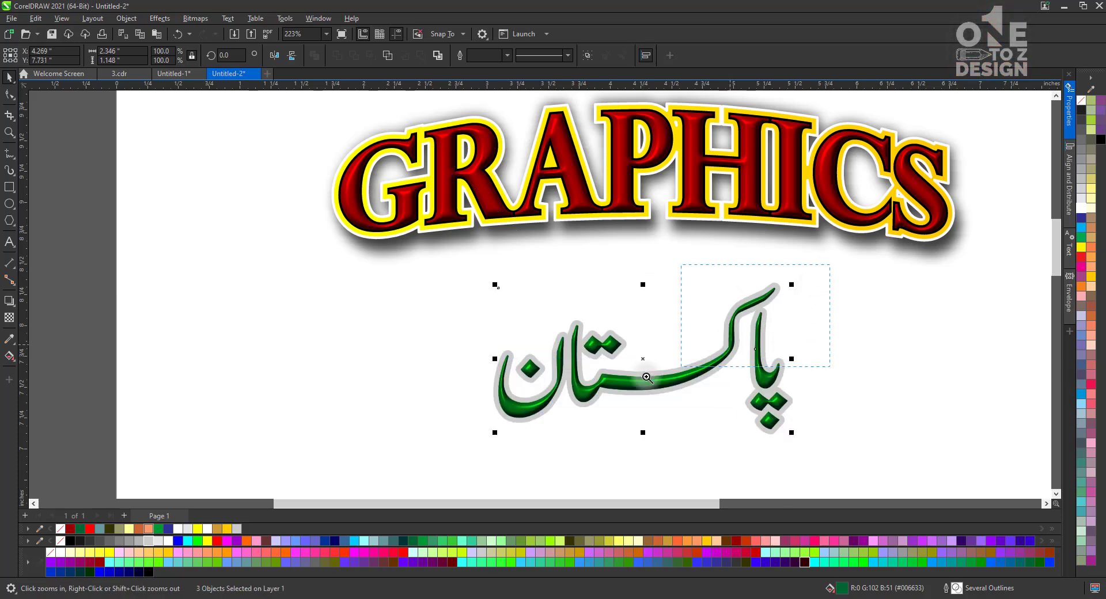
pyautogui.hotkey('shift', 'F2')
pyautogui.click(846, 147)
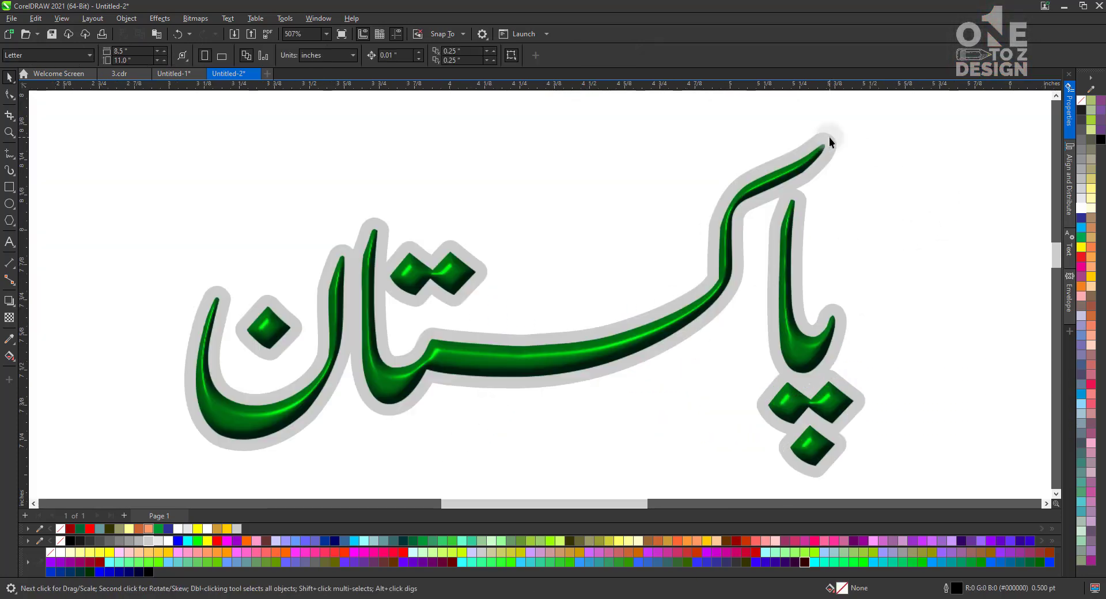
# Make the outline of the flat پاکستان copy white and cast a black drop shadow from it, offset about 0.012 and -0.025 inches.
pyautogui.click(828, 137)
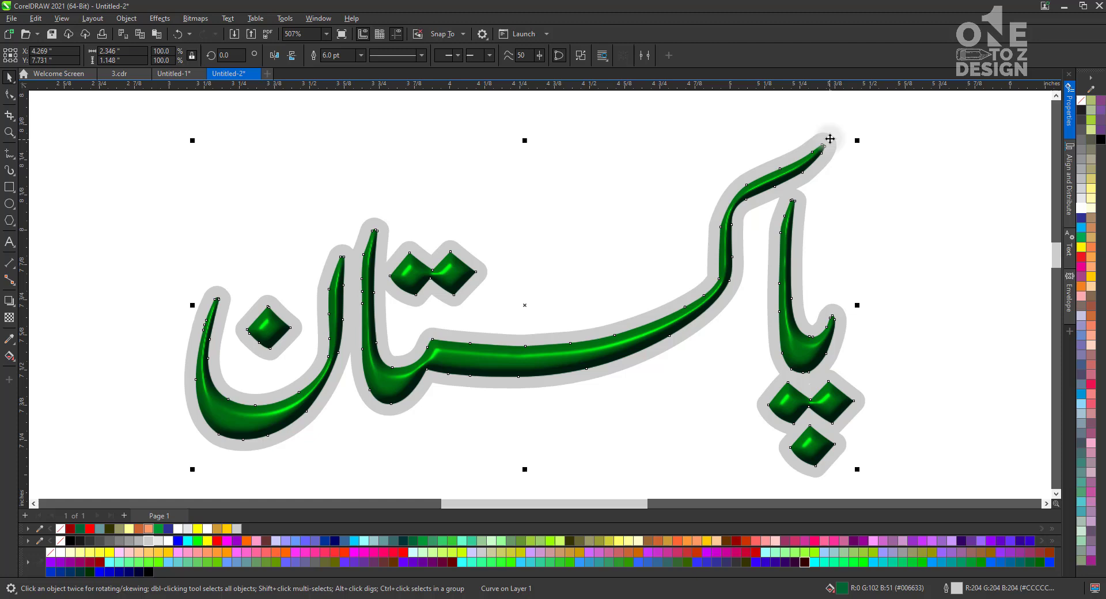
pyautogui.rightClick(1083, 211)
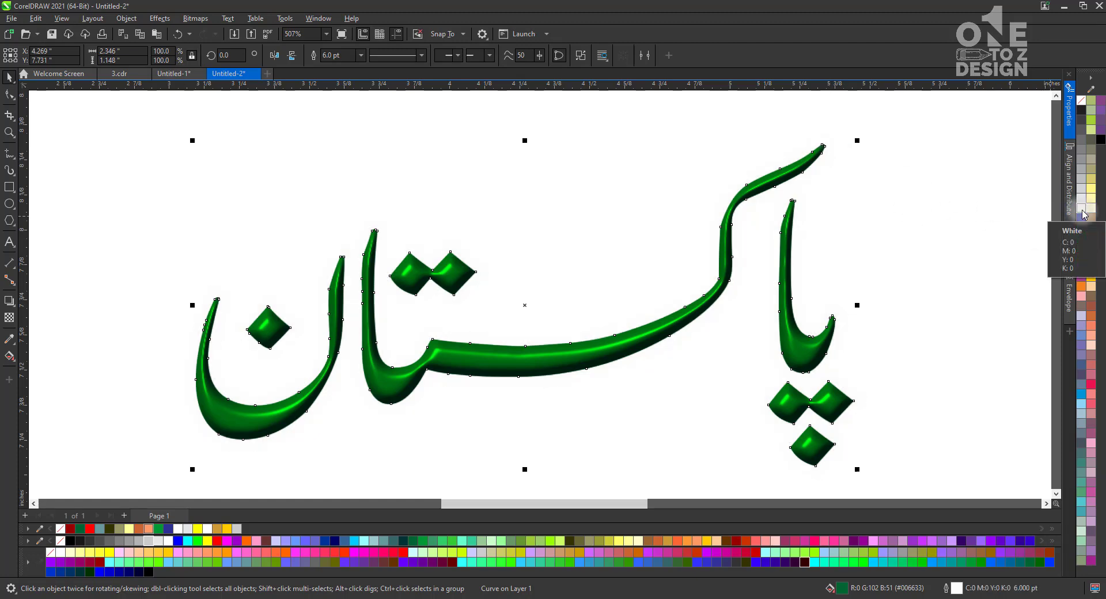
pyautogui.click(9, 301)
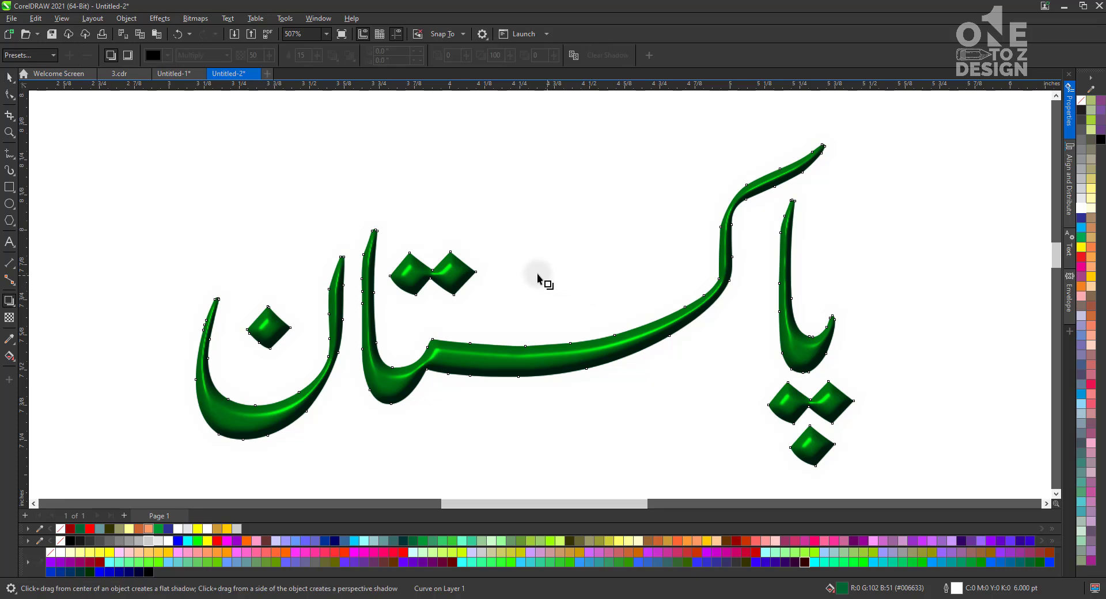
pyautogui.moveTo(525, 305); pyautogui.dragTo(611, 486)
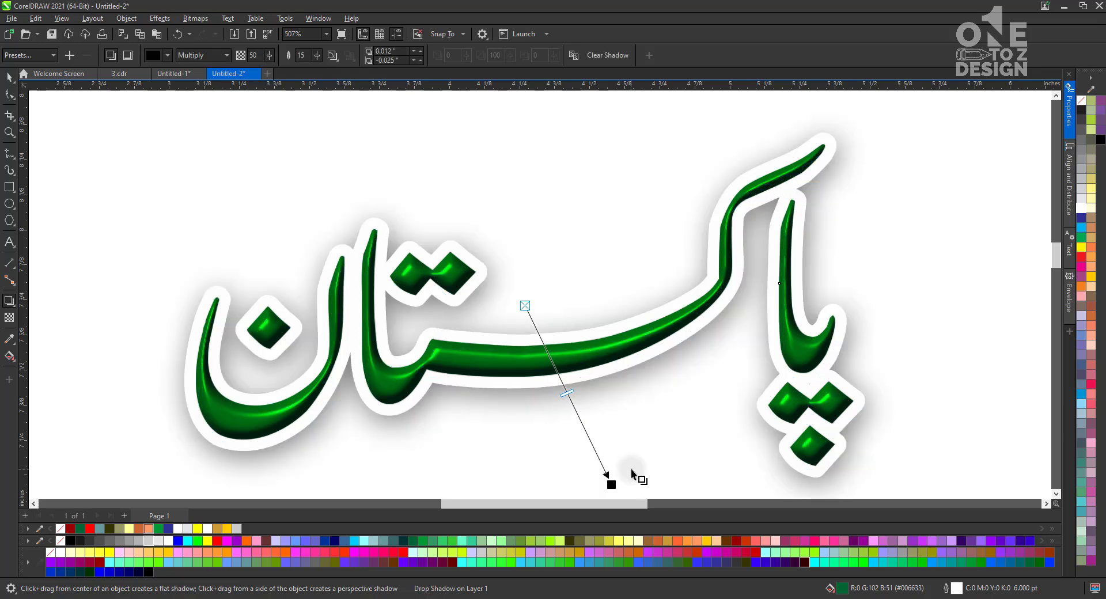
# Refine the پاکستان shadow to feathering 8, opacity about 64, and an offset of about 0.006 and -0.014 inches.
pyautogui.scroll(-2, 291, 173)
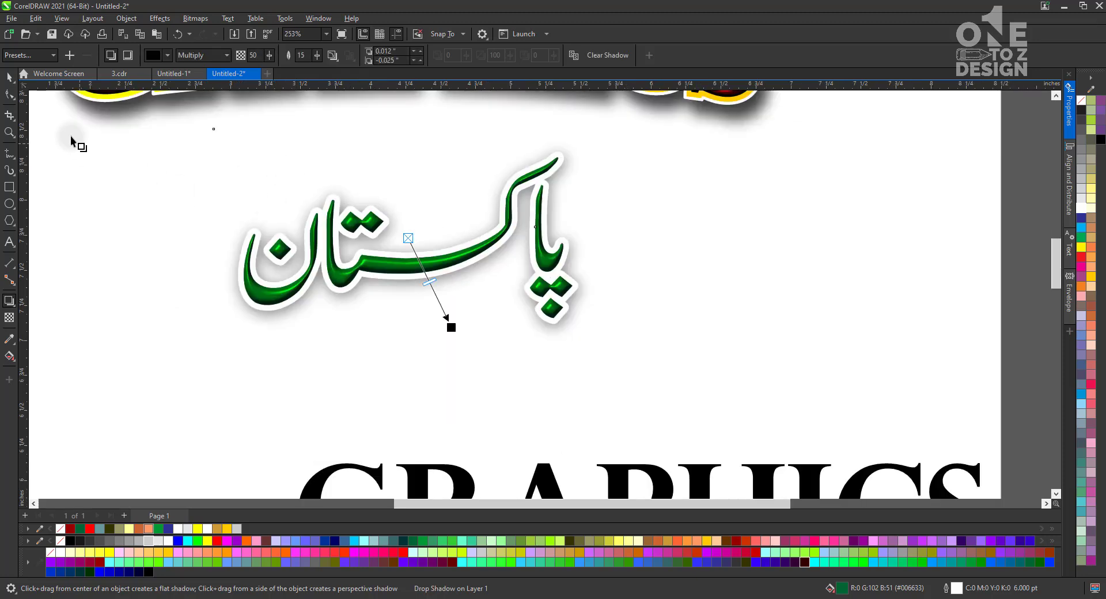
pyautogui.doubleClick(307, 55)
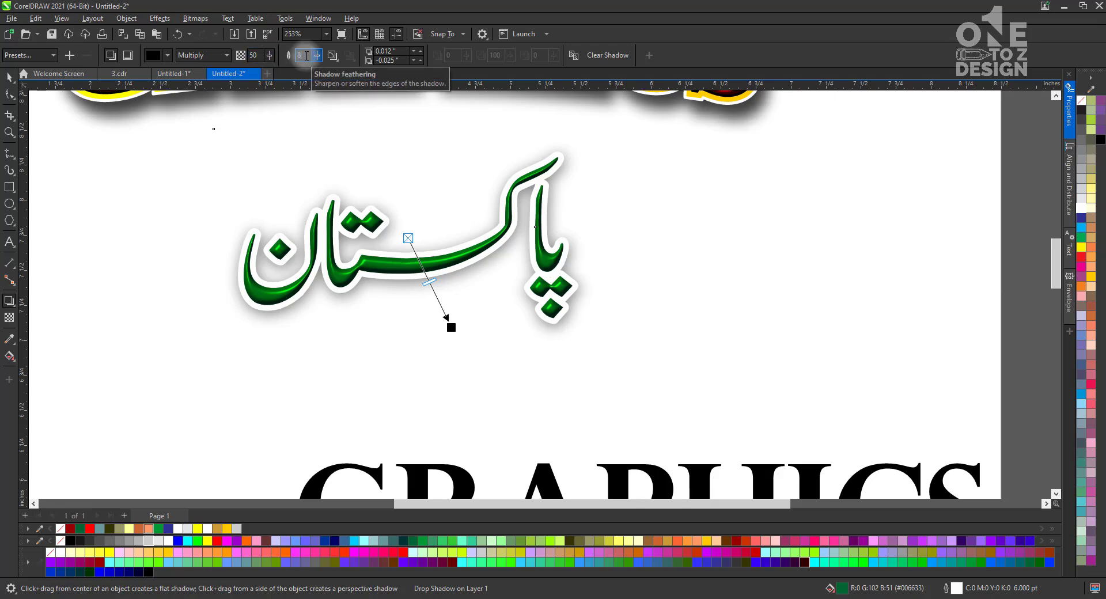
pyautogui.write('8')
pyautogui.press('Return')
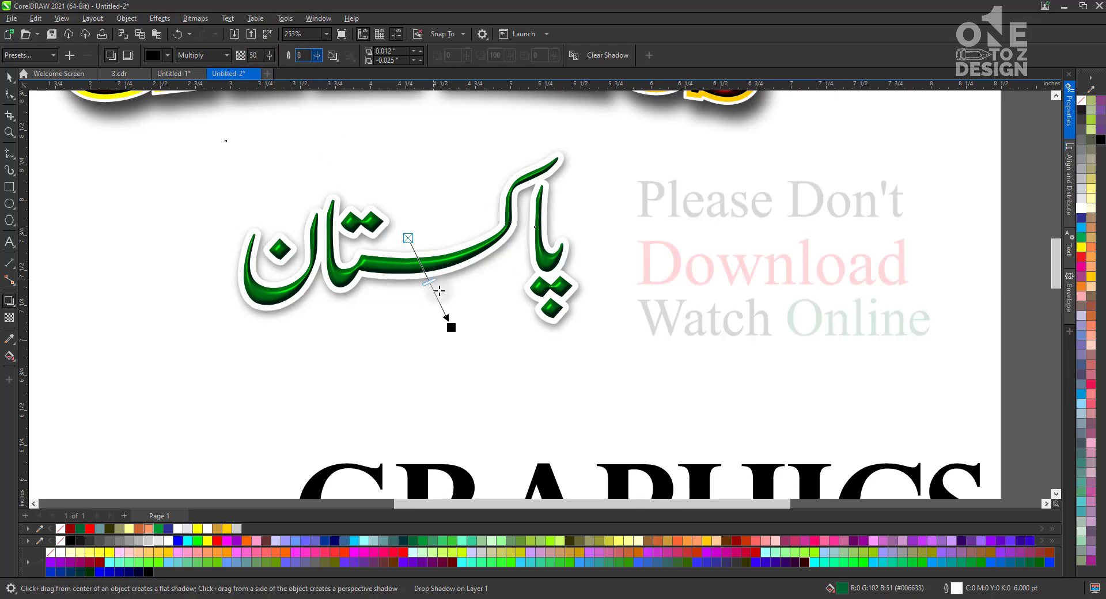
pyautogui.moveTo(444, 301); pyautogui.dragTo(448, 305)
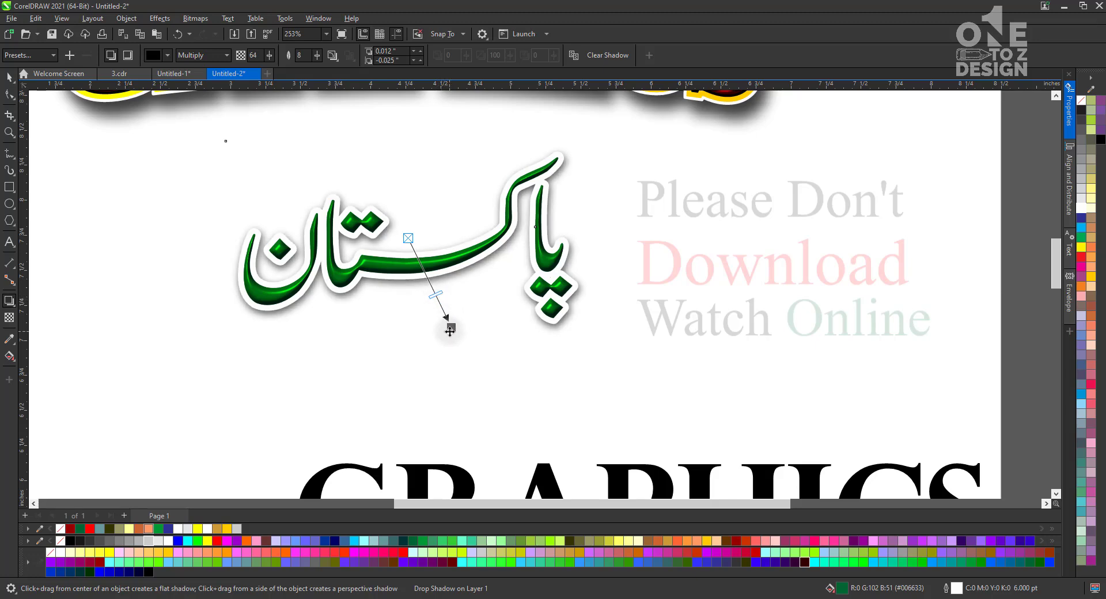
pyautogui.moveTo(452, 328); pyautogui.dragTo(447, 327)
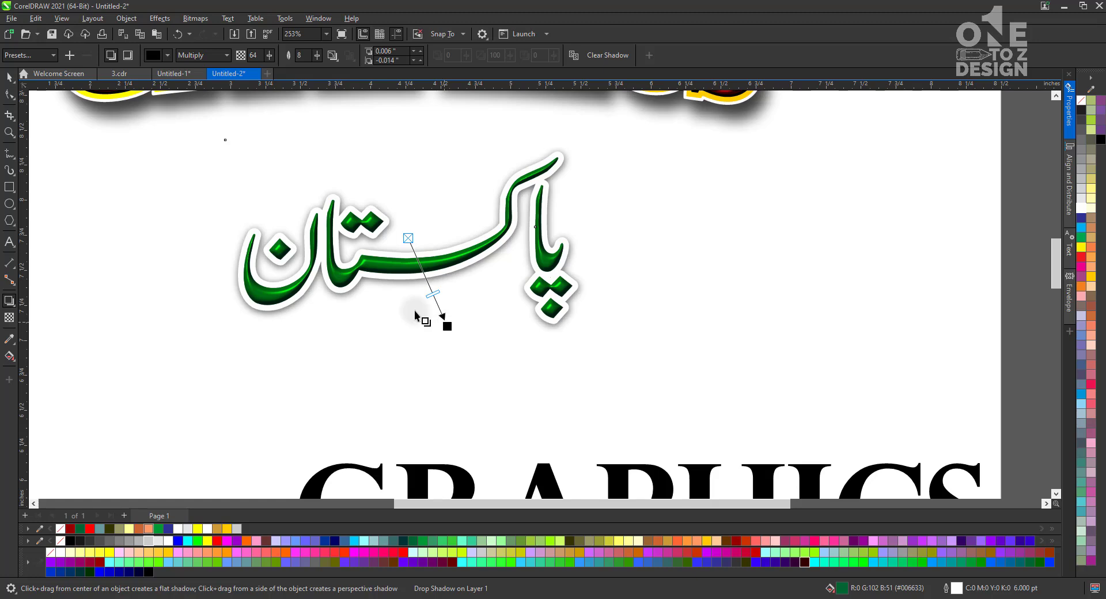
# Try a 4 pt outline width on the white-outlined پاکستان copy.
pyautogui.click(9, 77)
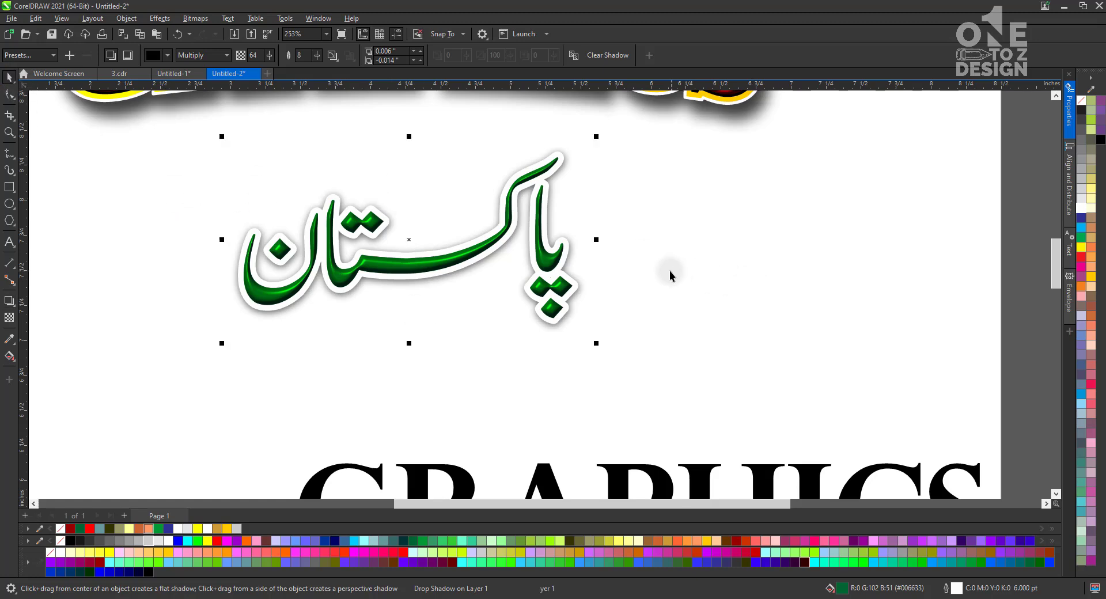
pyautogui.press('F12')
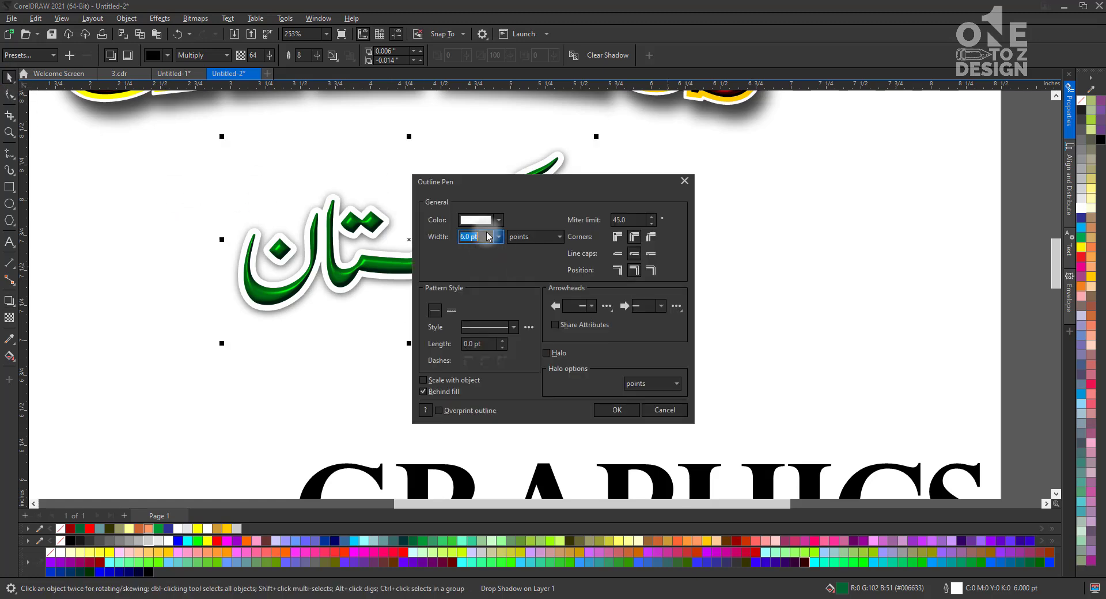
pyautogui.moveTo(486, 234); pyautogui.dragTo(444, 244)
pyautogui.write('4')
pyautogui.press('Return')
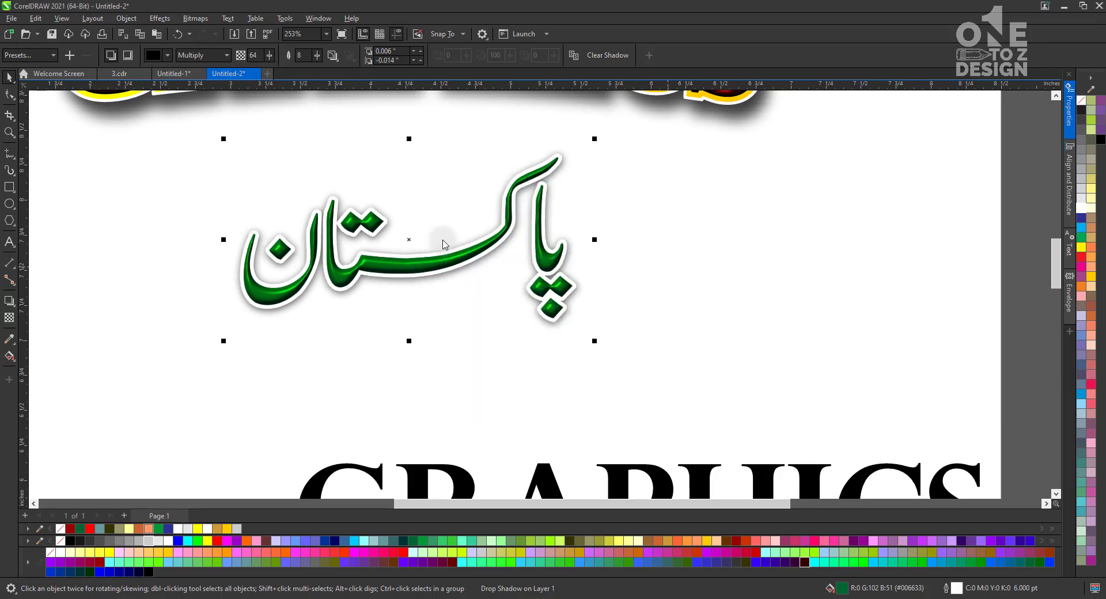
pyautogui.click(708, 291)
pyautogui.scroll(-3, 683, 279)
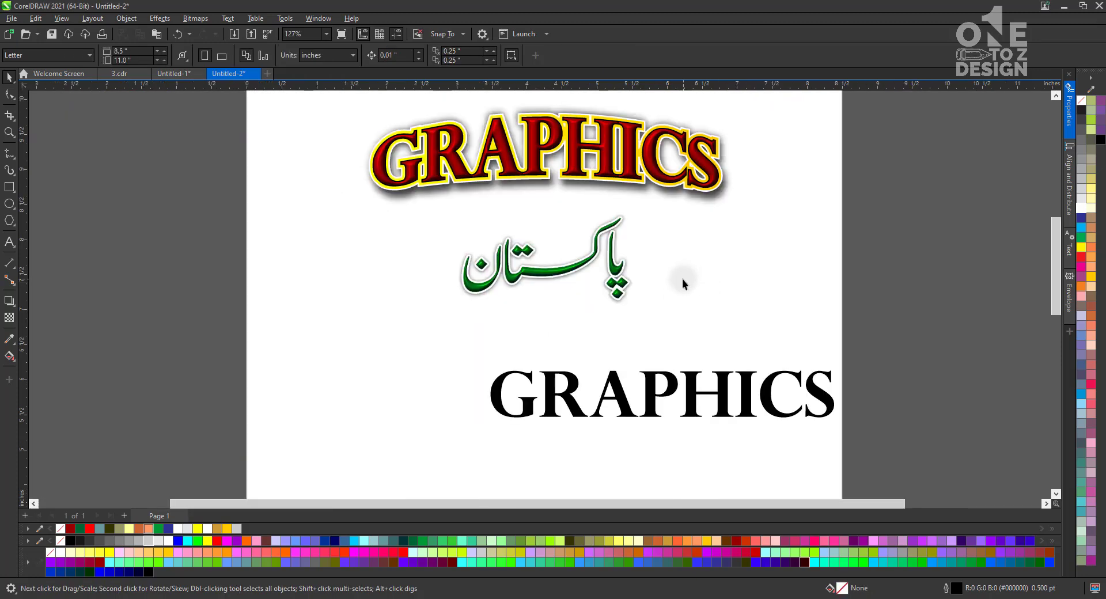
pyautogui.click(675, 316)
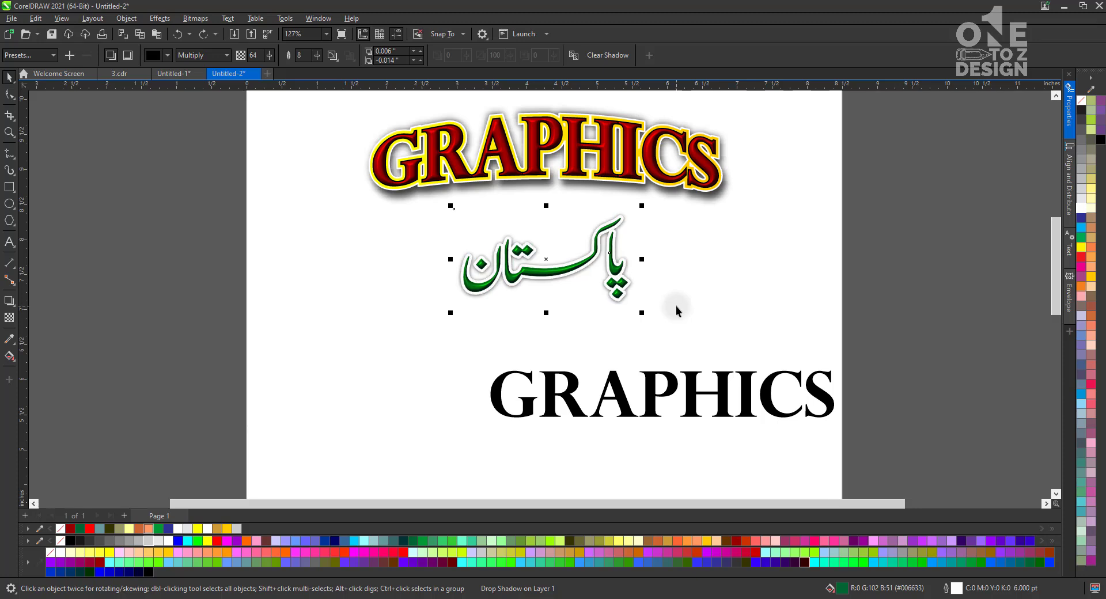
# Delete the plain black GRAPHICS text below the پاکستان lettering.
pyautogui.press('F2')
pyautogui.moveTo(708, 328); pyautogui.dragTo(400, 186)
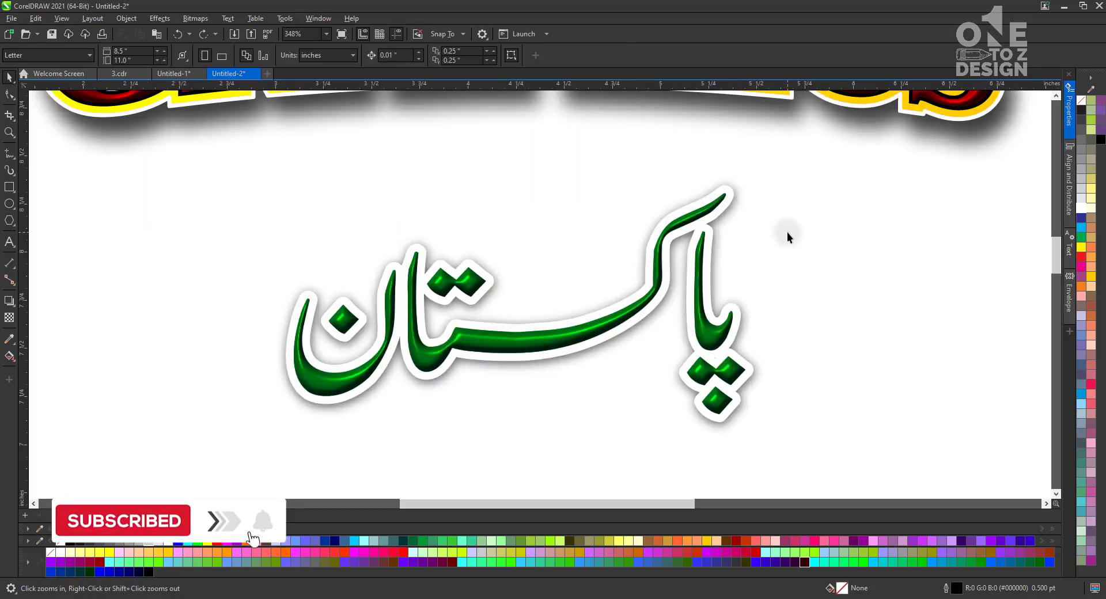
pyautogui.scroll(-1, 788, 234)
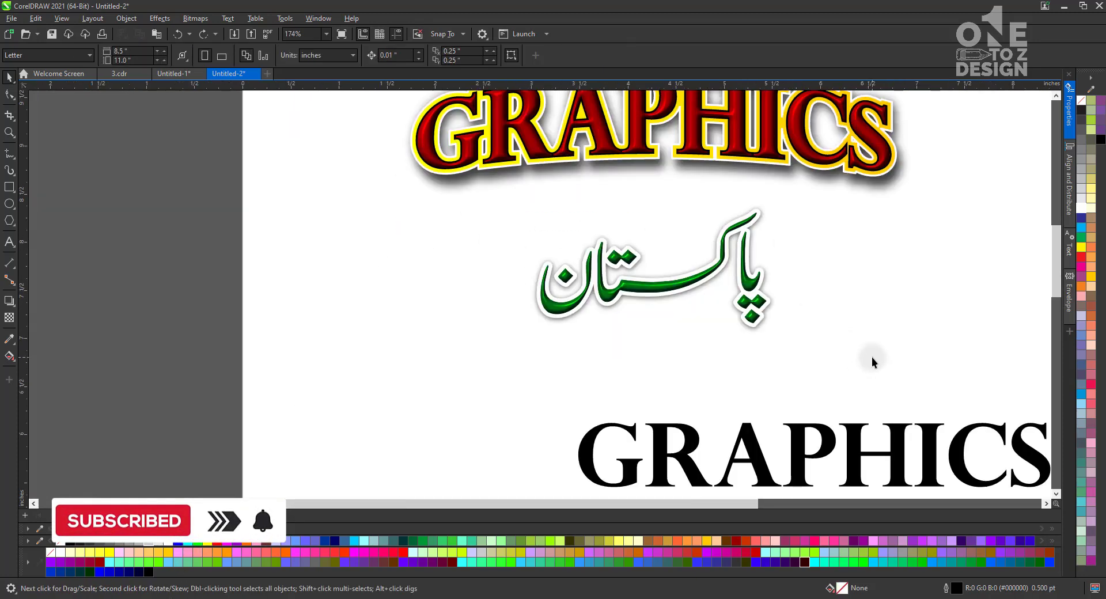
pyautogui.click(855, 435)
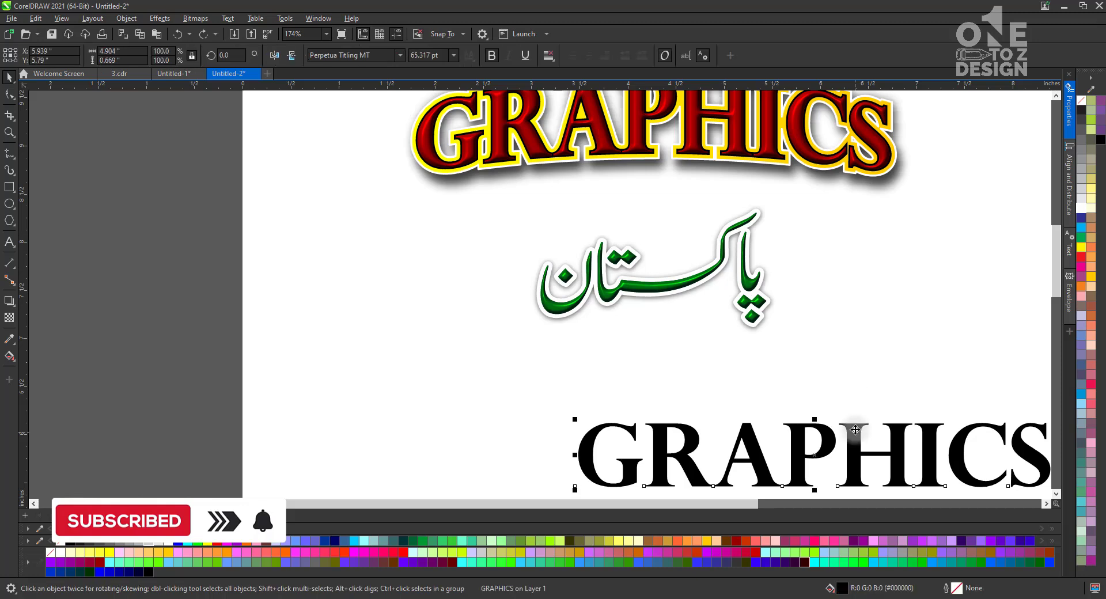
pyautogui.press('Delete')
# Draw a rectangle about 8.07 by 4.42 inches around the GRAPHICS title and the پاکستان lettering.
pyautogui.scroll(-2, 839, 413)
pyautogui.press('F6')
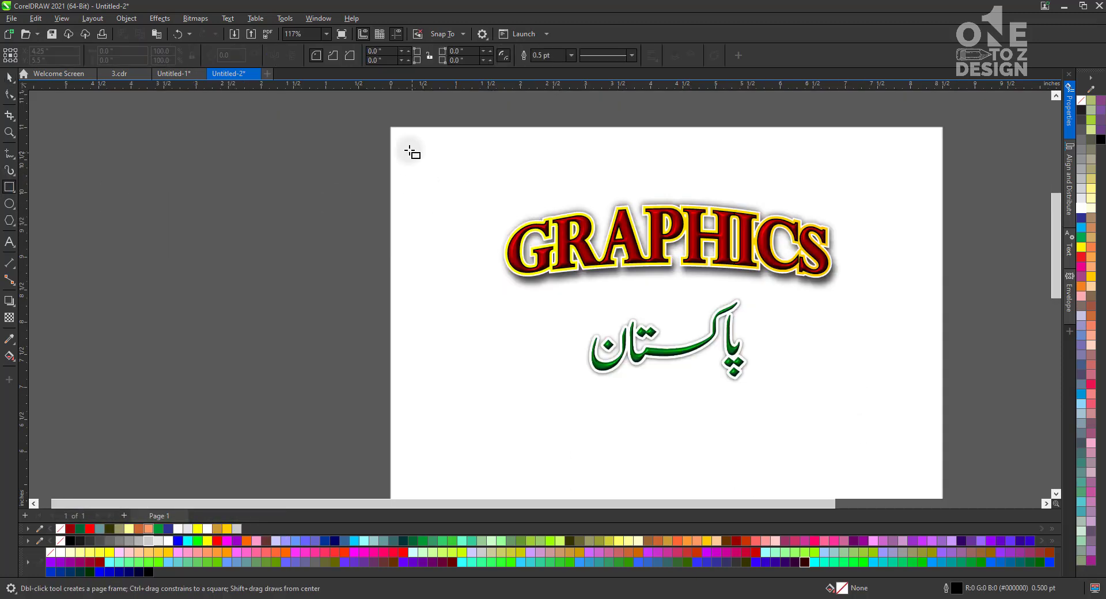
pyautogui.moveTo(410, 151); pyautogui.dragTo(933, 437)
pyautogui.click(9, 77)
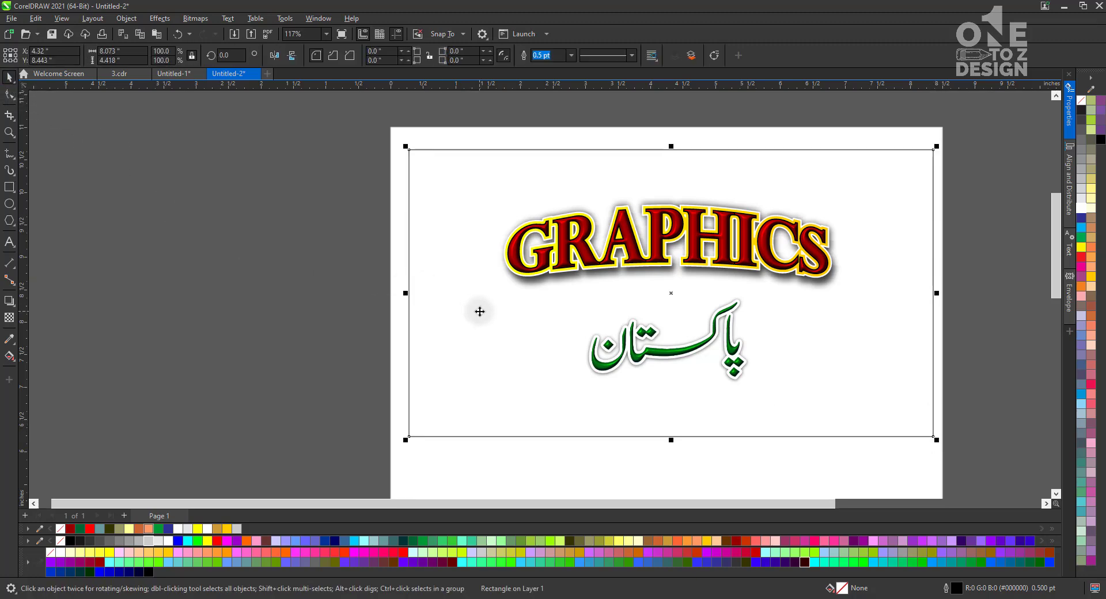
# Apply a linear fountain fill to the rectangle, running diagonally from Ruby Red at the upper left to black at the lower right.
pyautogui.hotkey('shift', 'F2')
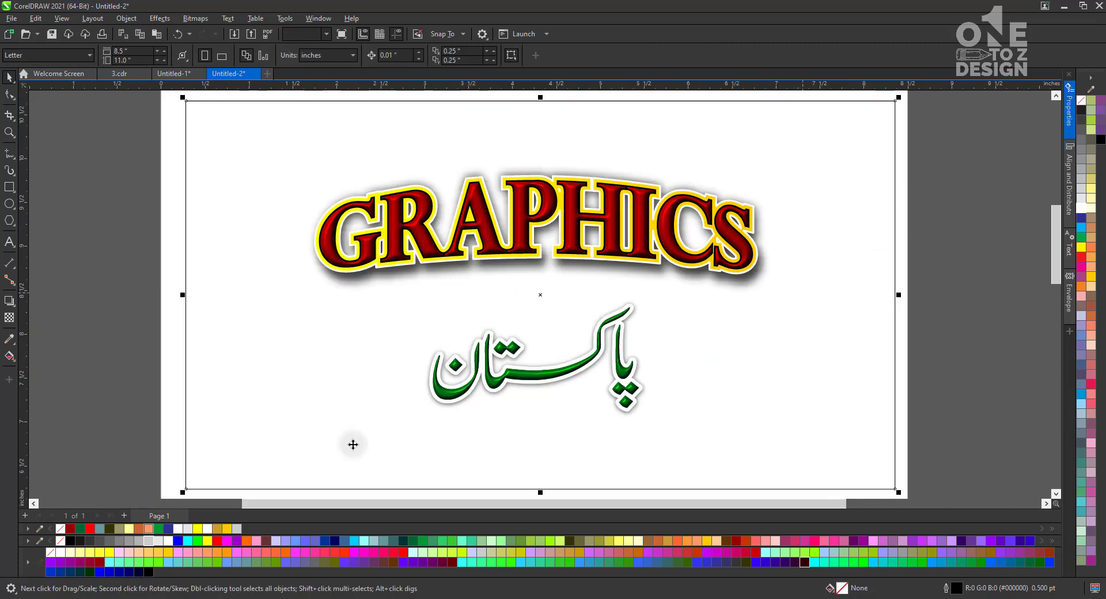
pyautogui.click(10, 356)
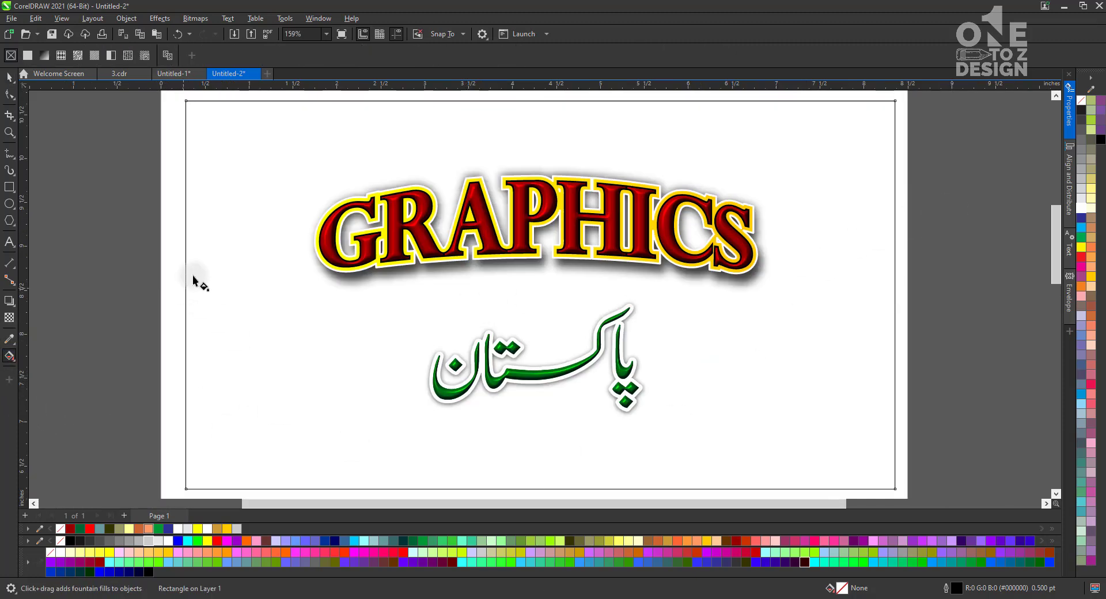
pyautogui.moveTo(227, 157); pyautogui.dragTo(877, 384)
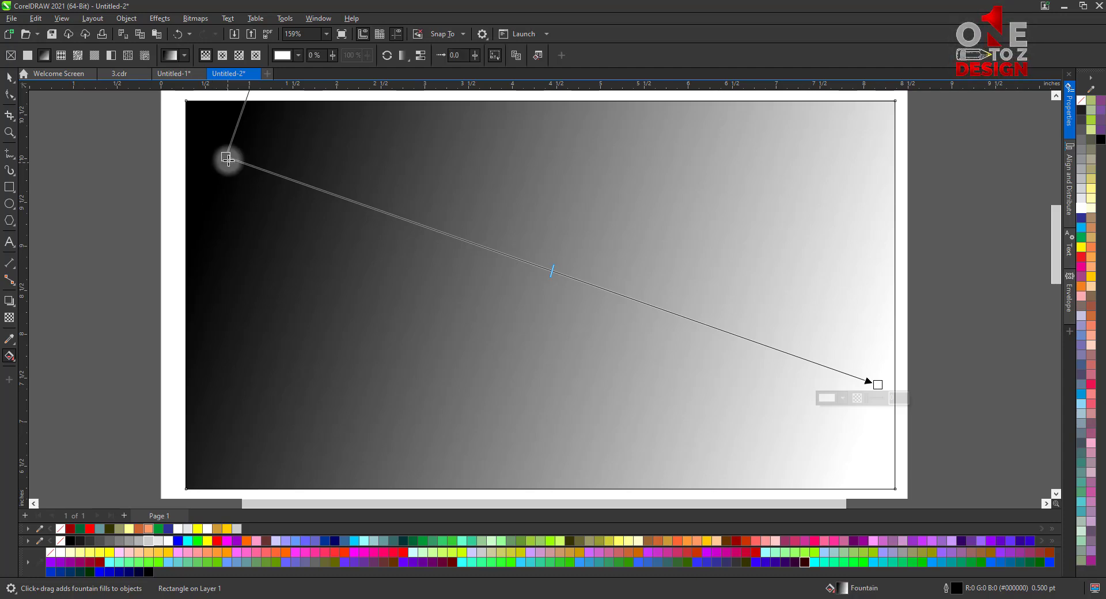
pyautogui.click(228, 159)
pyautogui.click(737, 541)
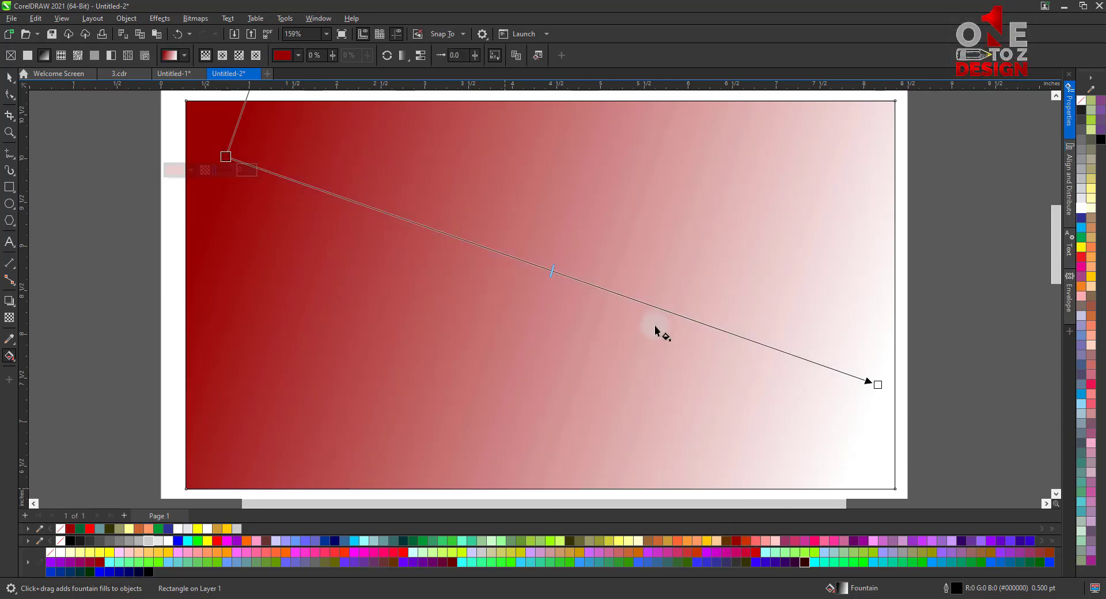
pyautogui.click(878, 384)
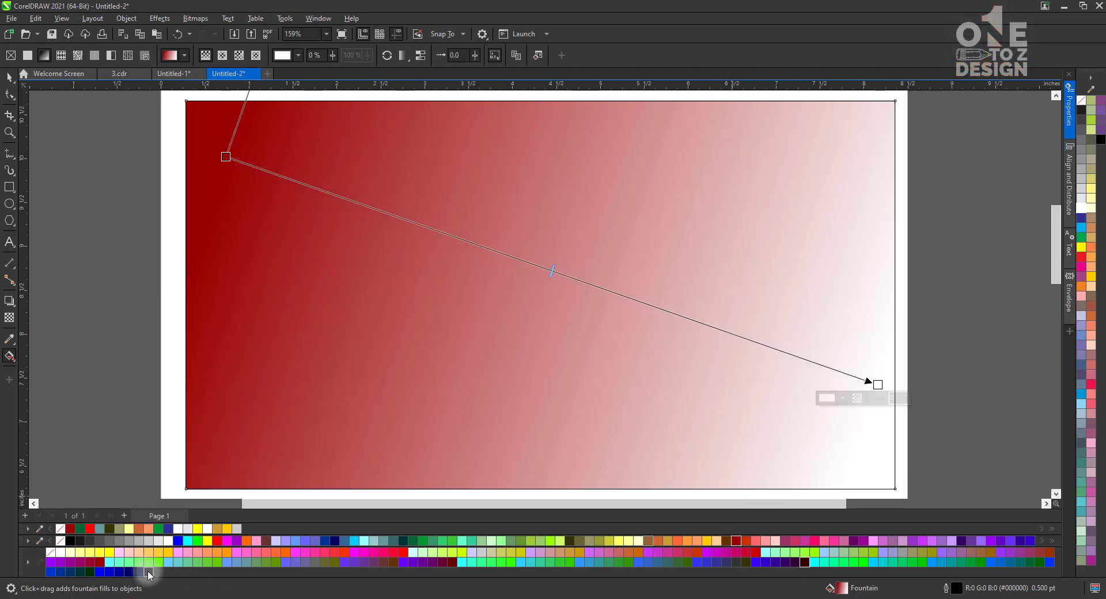
pyautogui.click(148, 573)
# Send the gradient rectangle to the back, behind the GRAPHICS title and پاکستان lettering.
pyautogui.click(14, 77)
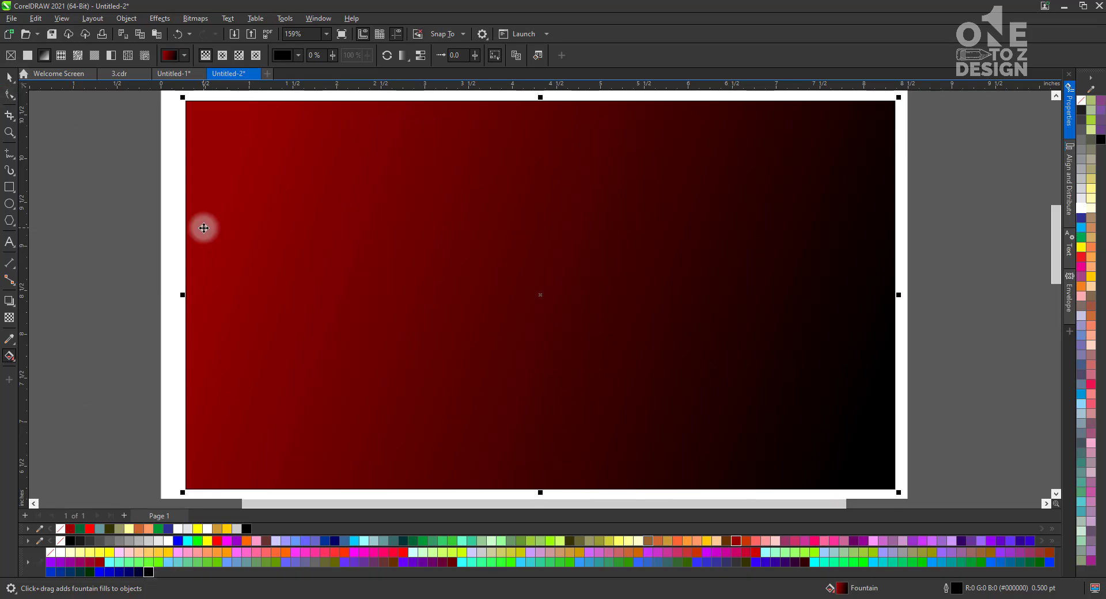
pyautogui.hotkey('shift', 'pagedown')
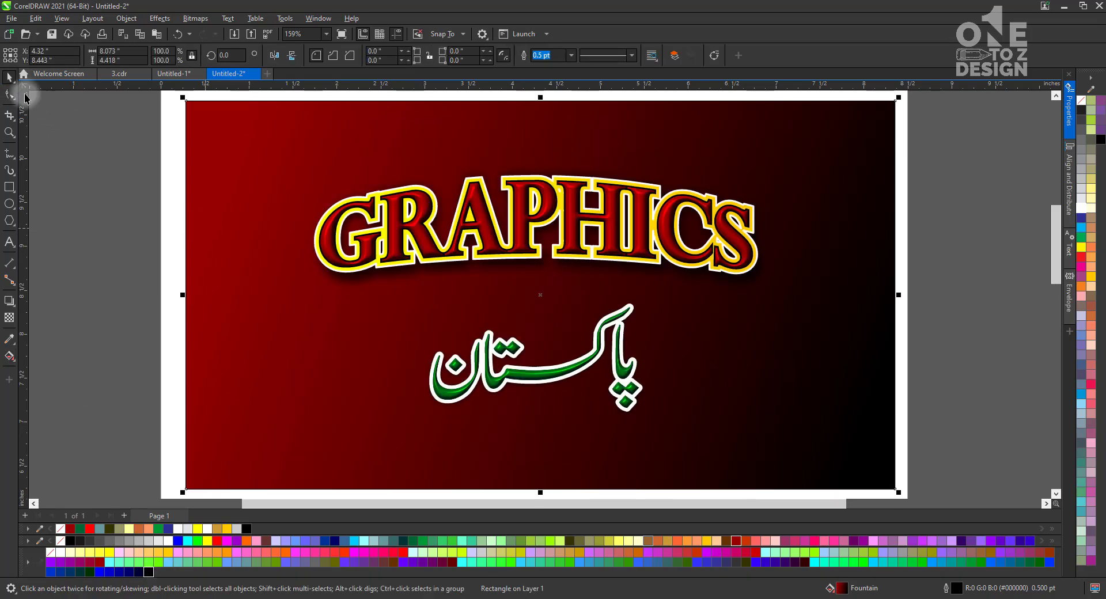
pyautogui.click(131, 218)
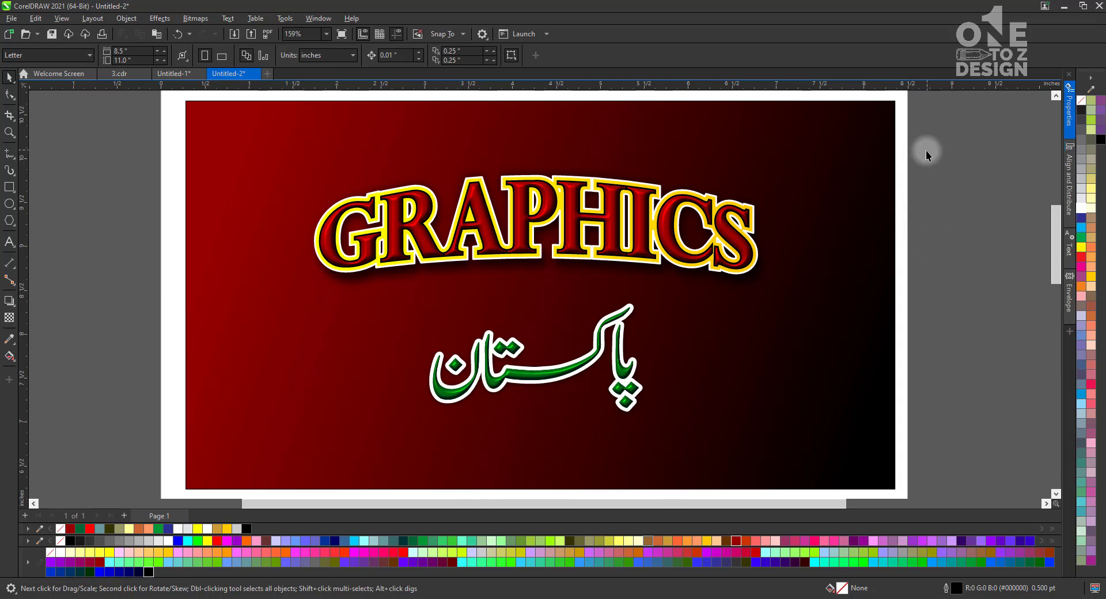
# Enlarge the GRAPHICS title and پاکستان lettering together to about 6.507 by 3.553 inches, and shift them slightly down on the background.
pyautogui.moveTo(926, 151); pyautogui.dragTo(209, 302)
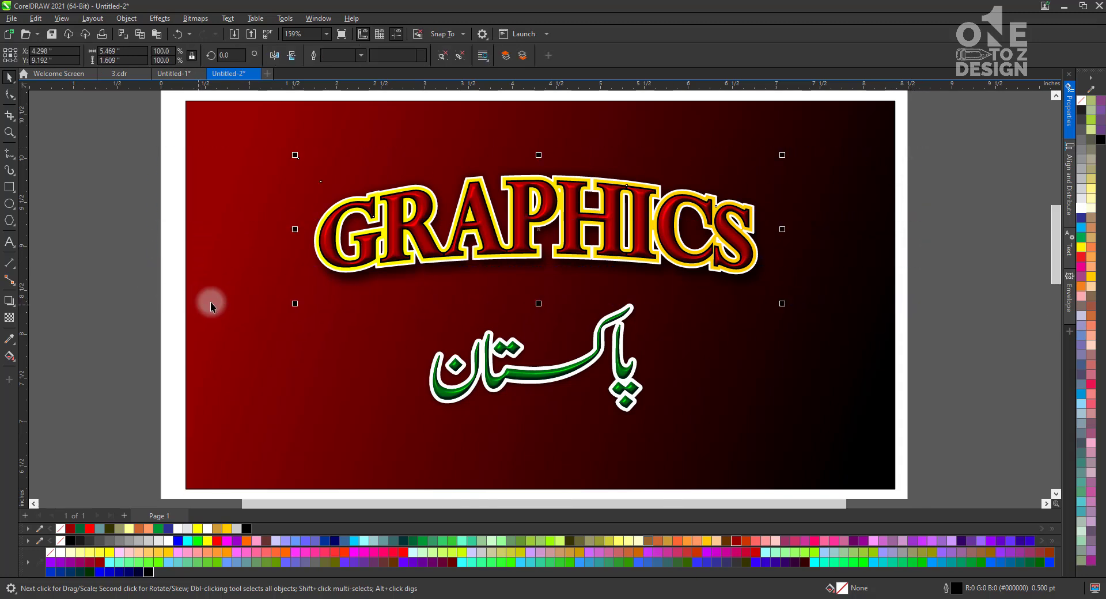
pyautogui.moveTo(783, 154); pyautogui.dragTo(829, 132)
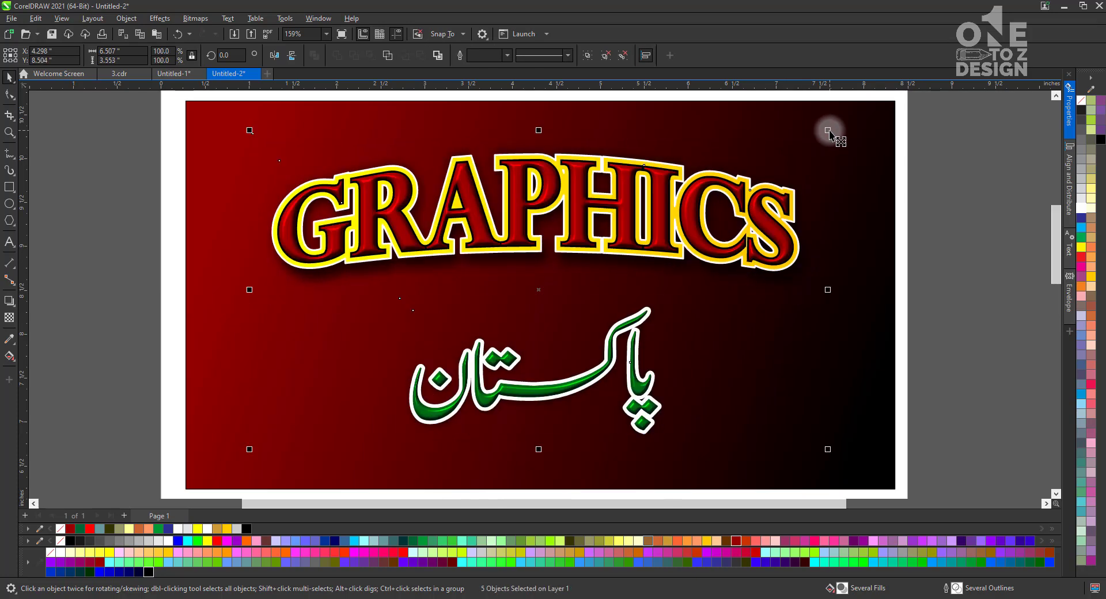
pyautogui.moveTo(665, 226); pyautogui.dragTo(666, 231)
pyautogui.click(921, 307)
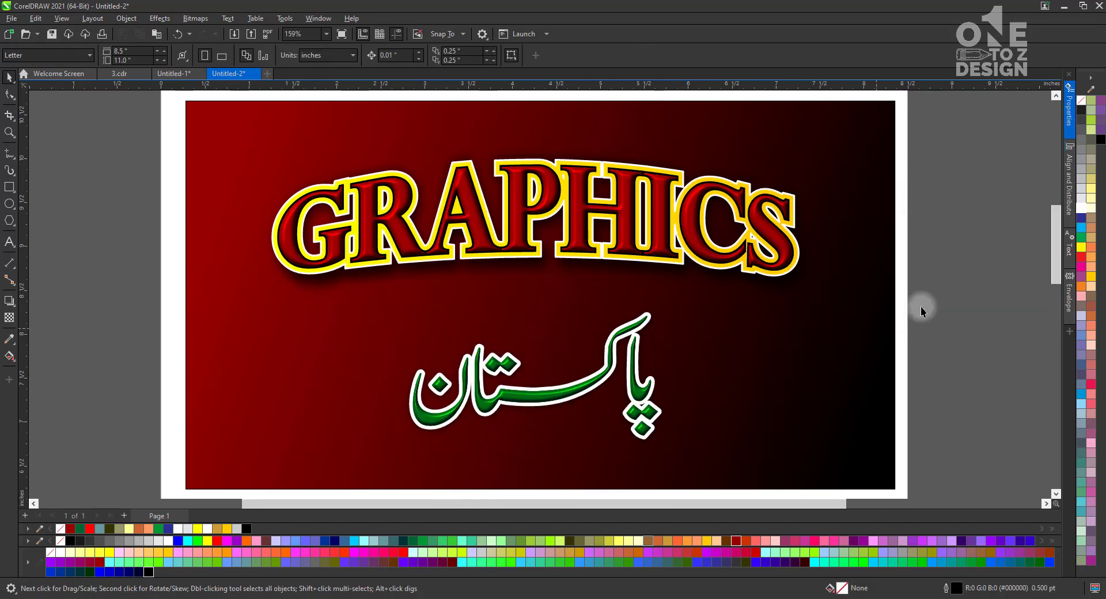
# Extend the پاکستان lettering's drop shadow a little farther down and to the right.
pyautogui.click(596, 430)
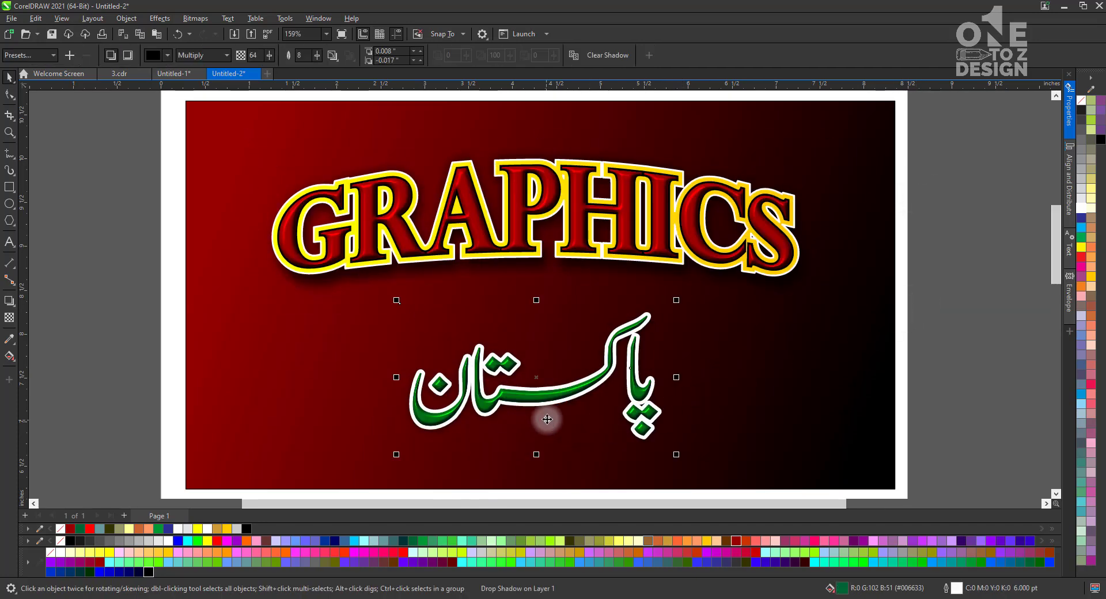
pyautogui.click(10, 302)
pyautogui.moveTo(559, 432); pyautogui.dragTo(571, 449)
# Try a white fill on the whole grouped GRAPHICS title.
pyautogui.moveTo(941, 161); pyautogui.dragTo(162, 279)
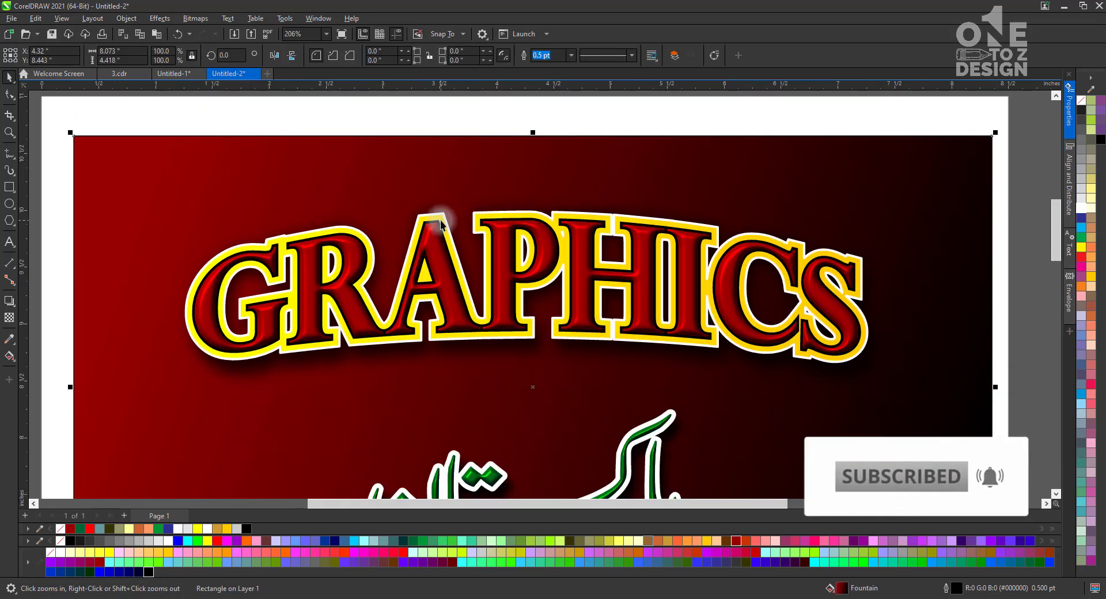
pyautogui.press('F2')
pyautogui.moveTo(385, 119); pyautogui.dragTo(550, 281)
pyautogui.click(569, 348)
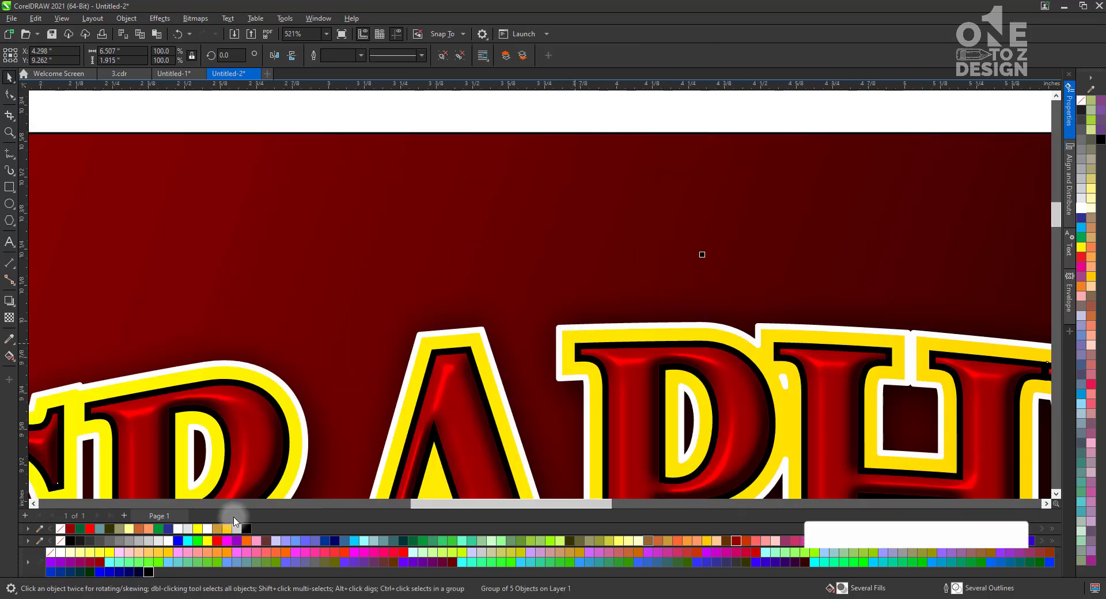
pyautogui.click(169, 543)
pyautogui.hotkey('ctrl', 'z')
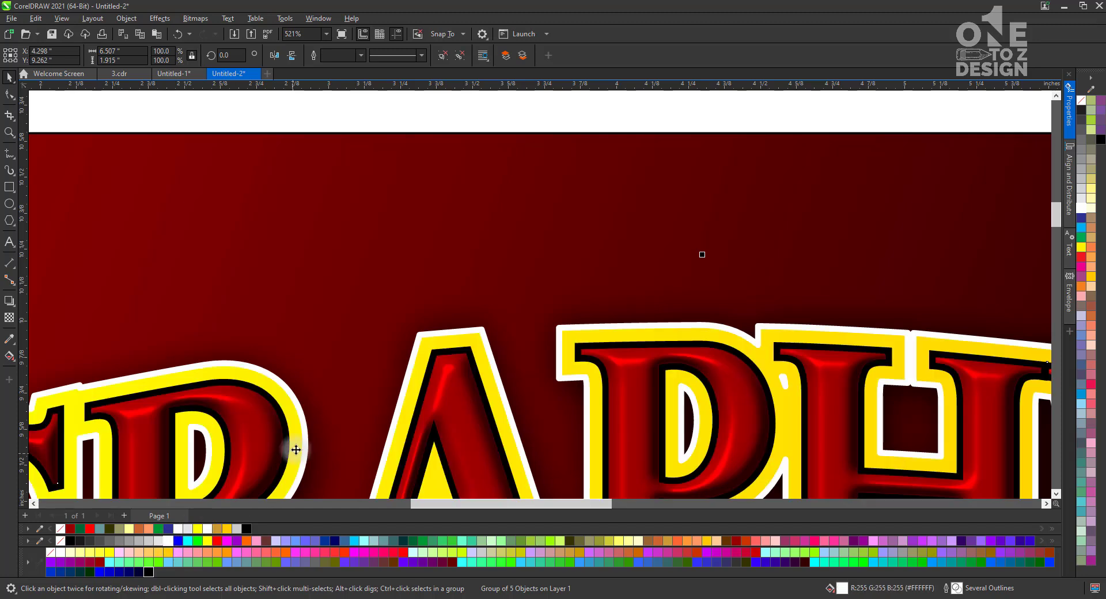
pyautogui.press('Escape')
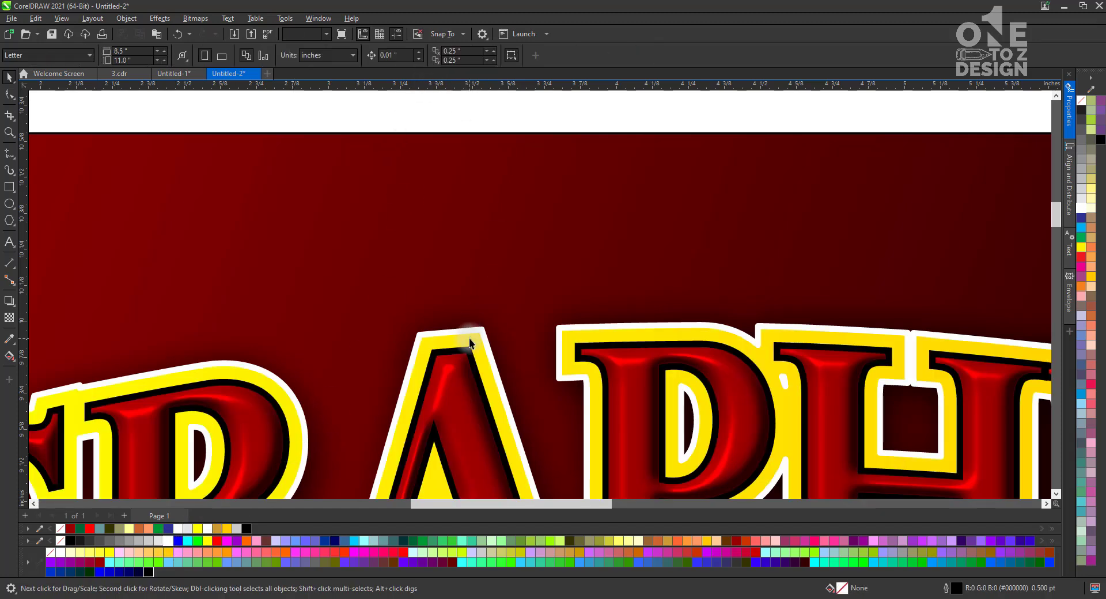
# Fill the yellow backing curve of the GRAPHICS title with white, try a Ruby Red outline, and settle on golden yellow (#FFCC00).
pyautogui.click(470, 341)
pyautogui.rightClick(168, 542)
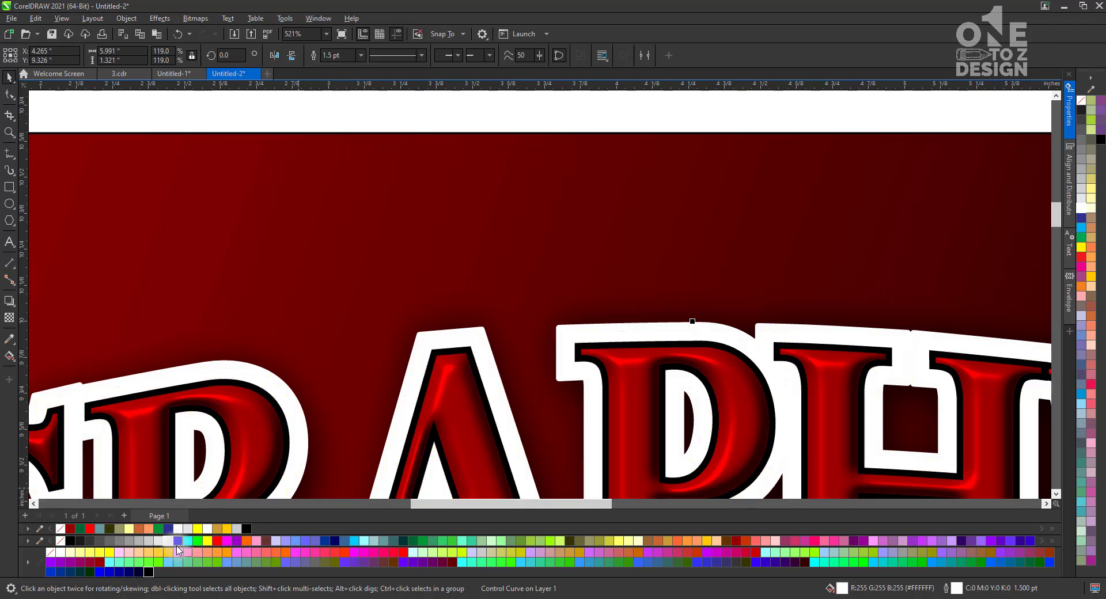
pyautogui.rightClick(738, 543)
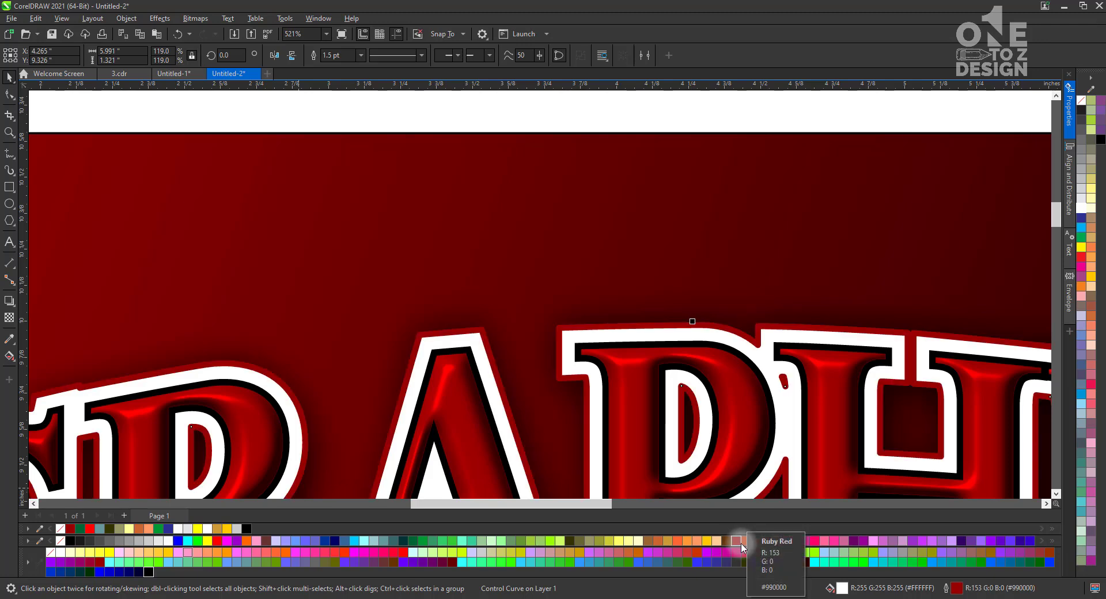
pyautogui.rightClick(707, 541)
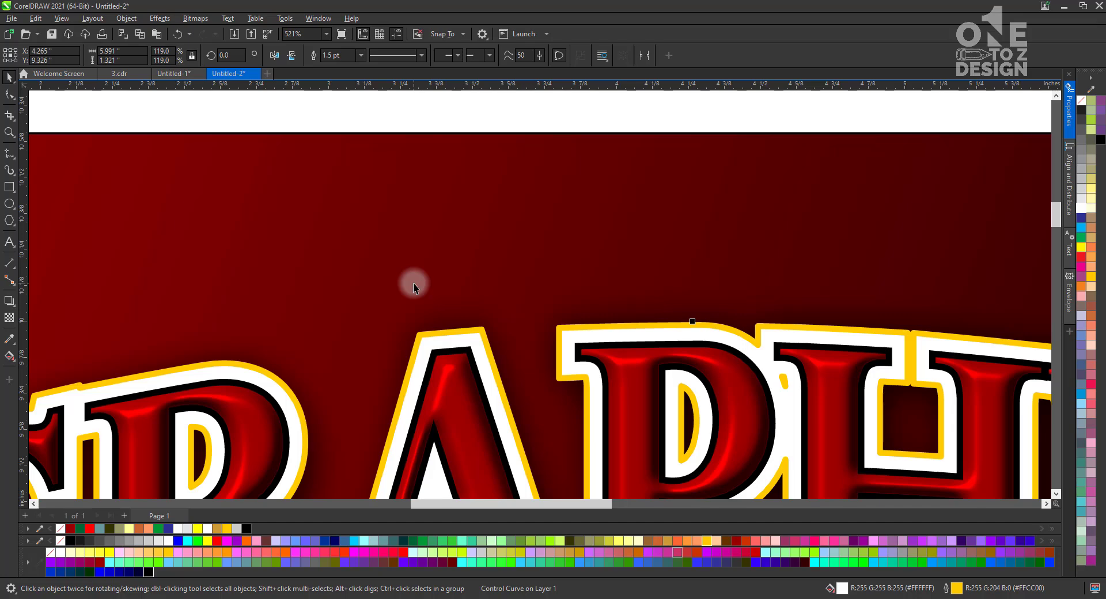
pyautogui.click(428, 258)
pyautogui.hotkey('shift', 'F2')
pyautogui.click(973, 184)
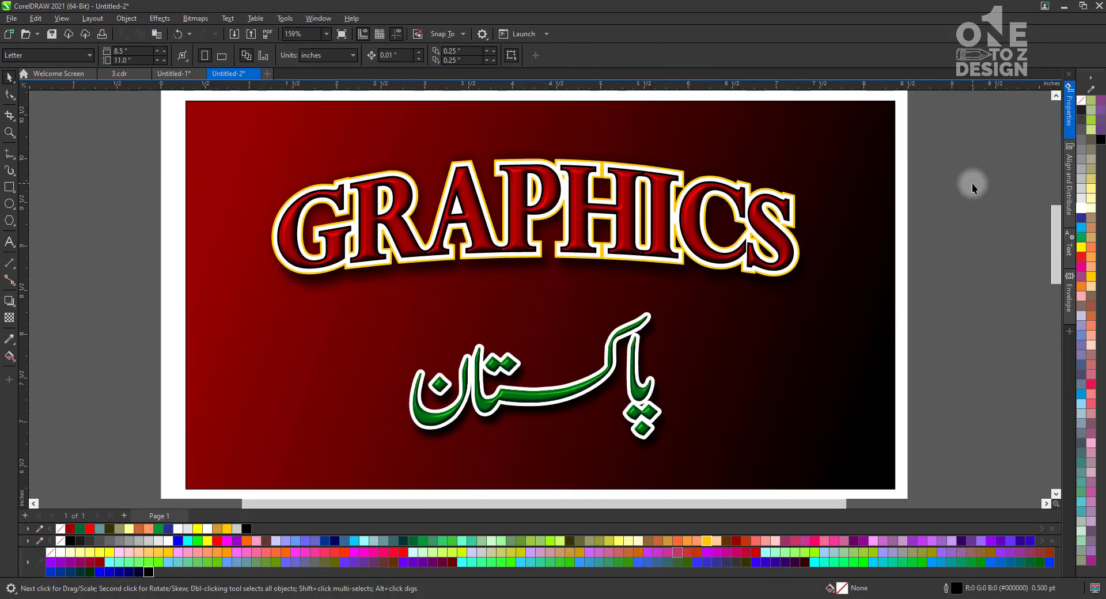
pyautogui.press('z')
pyautogui.moveTo(916, 141); pyautogui.dragTo(93, 299)
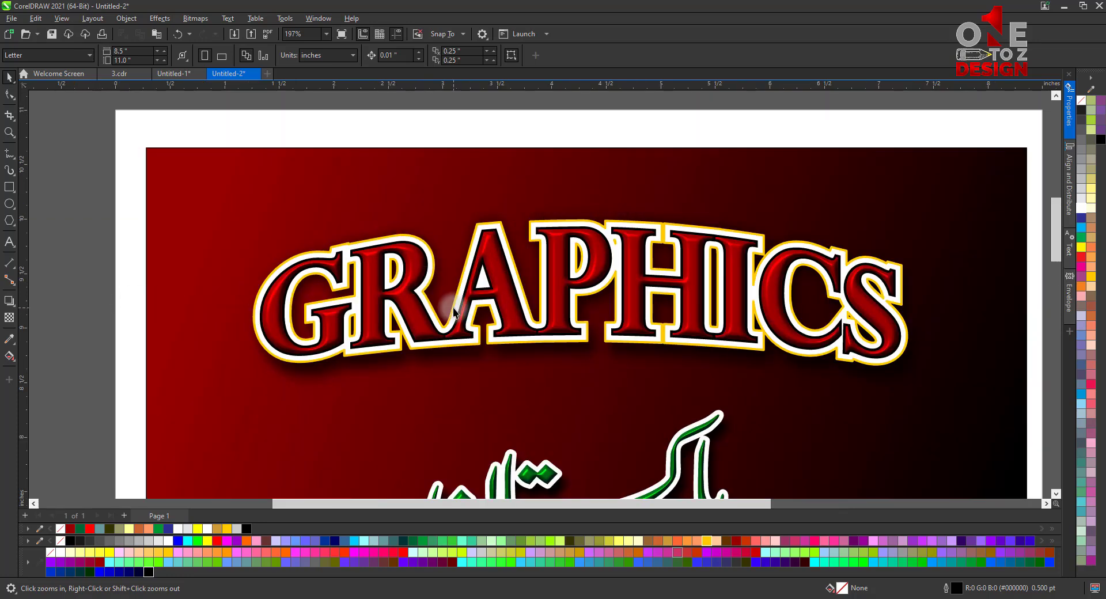
pyautogui.click(208, 278)
pyautogui.hotkey('shift', 'F2')
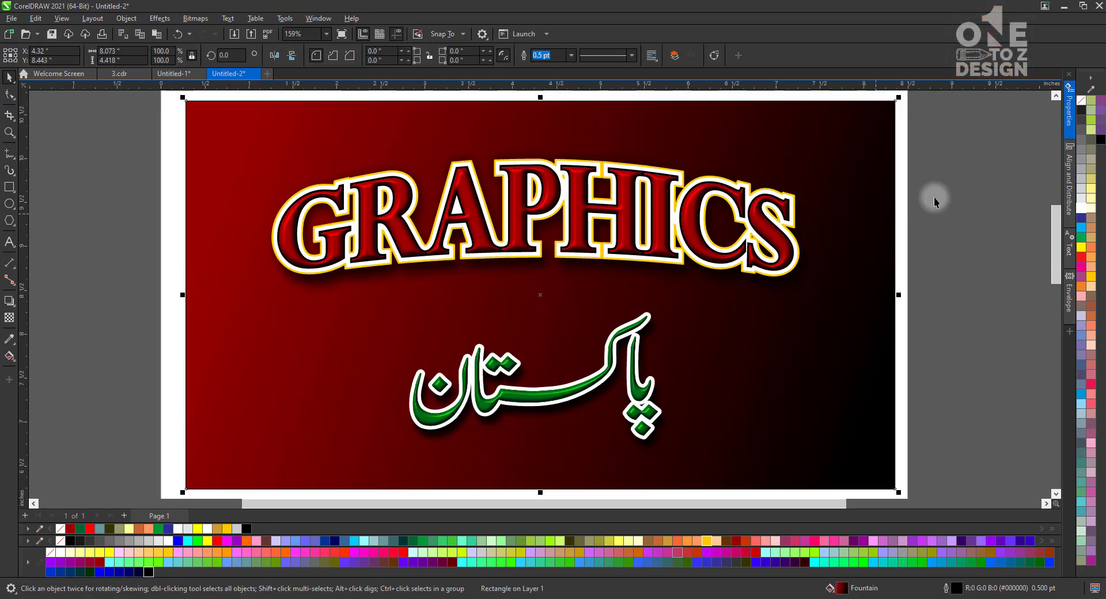